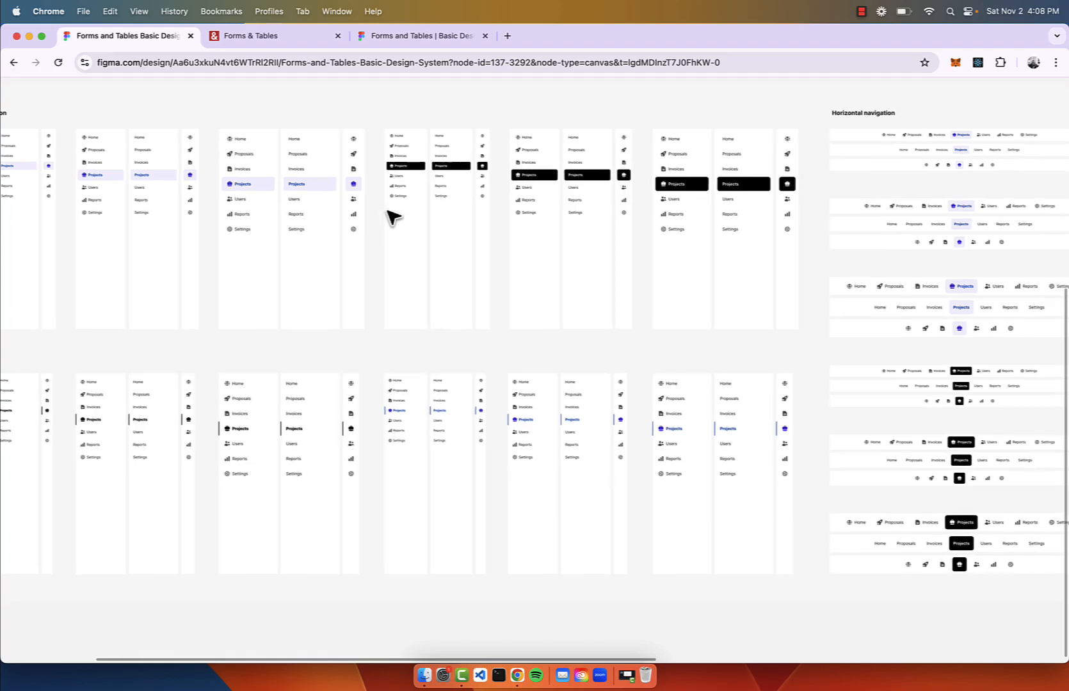
- Examine the horizontal and vertical navigation examples and the navigation component sets on the canvas
scroll(552, 328, up, 3)
scroll(552, 327, right, 5)
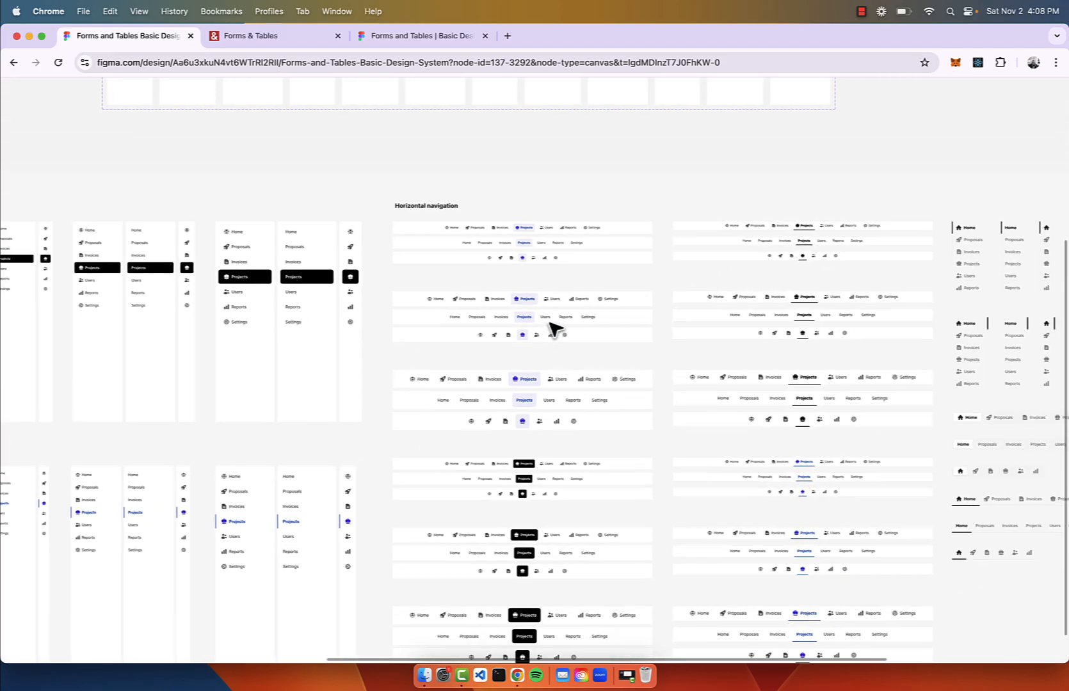
scroll(553, 328, up, 3)
scroll(554, 328, down, 2)
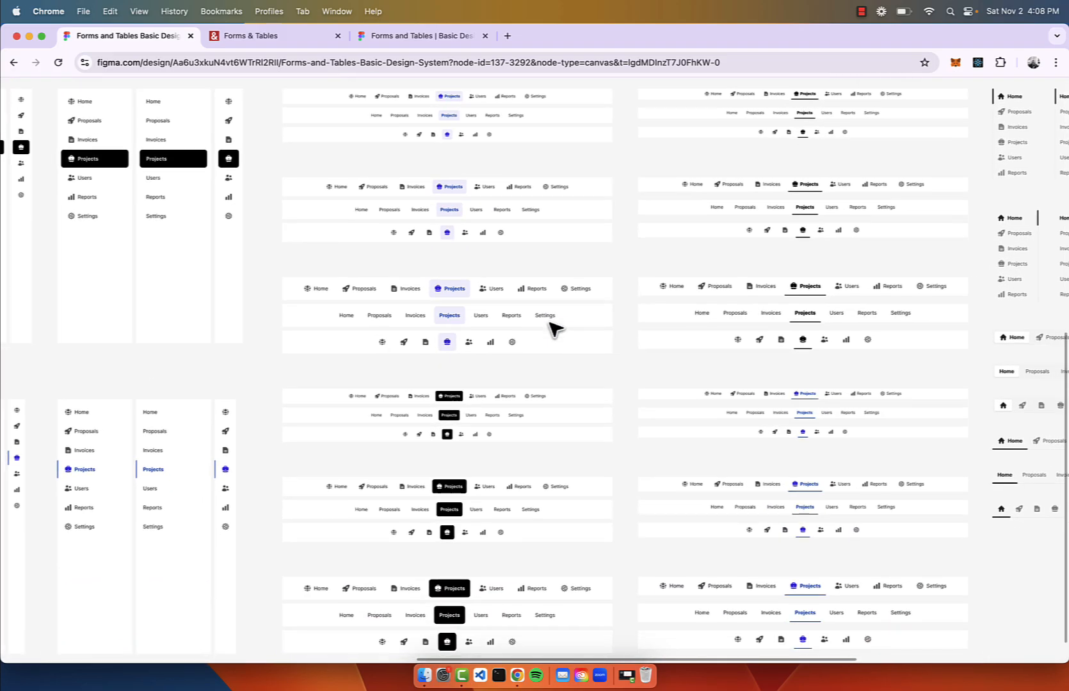
scroll(554, 329, up, 2)
scroll(554, 329, right, 6)
scroll(555, 327, right, 4)
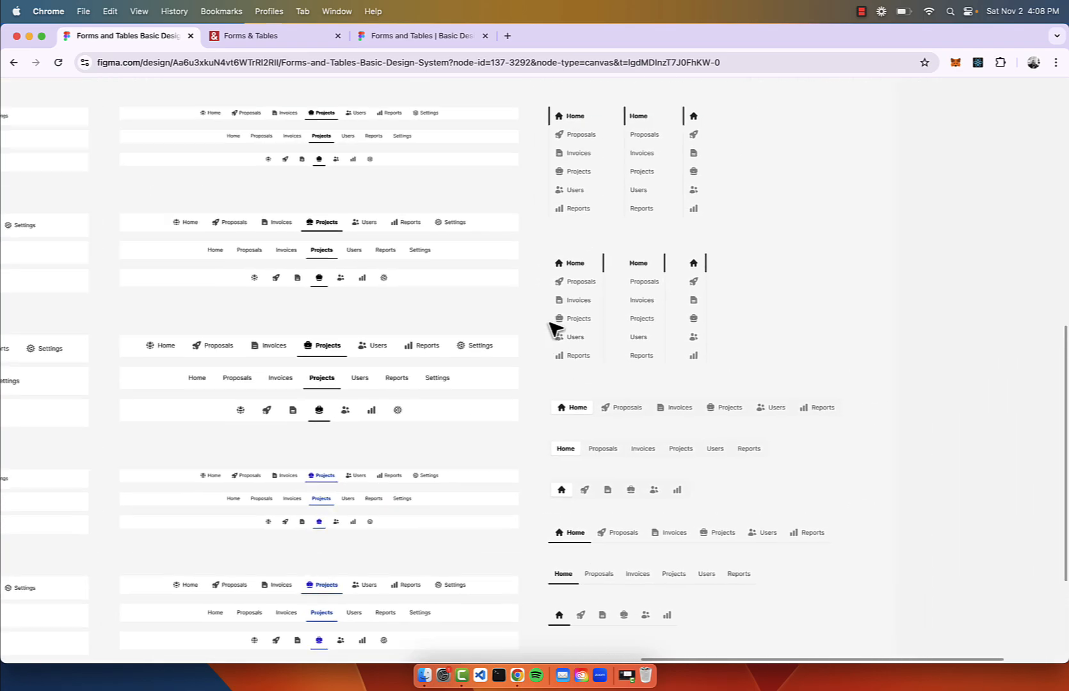
scroll(554, 328, up, 1)
scroll(554, 328, down, 3)
scroll(554, 328, up, 5)
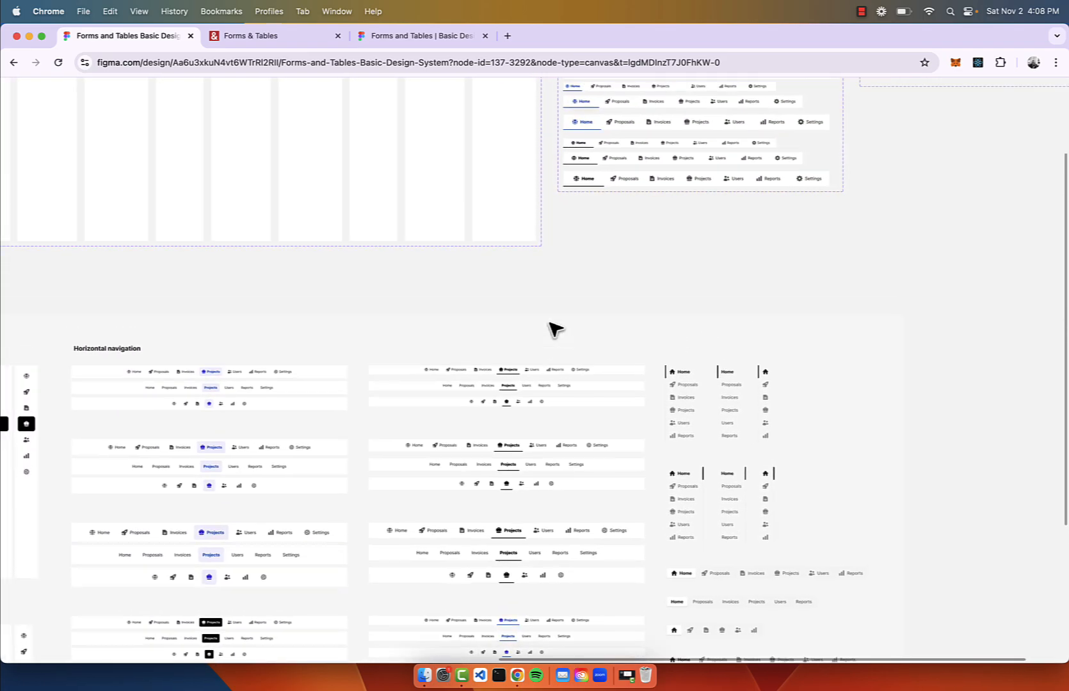
scroll(554, 328, left, 3)
scroll(555, 329, down, 3)
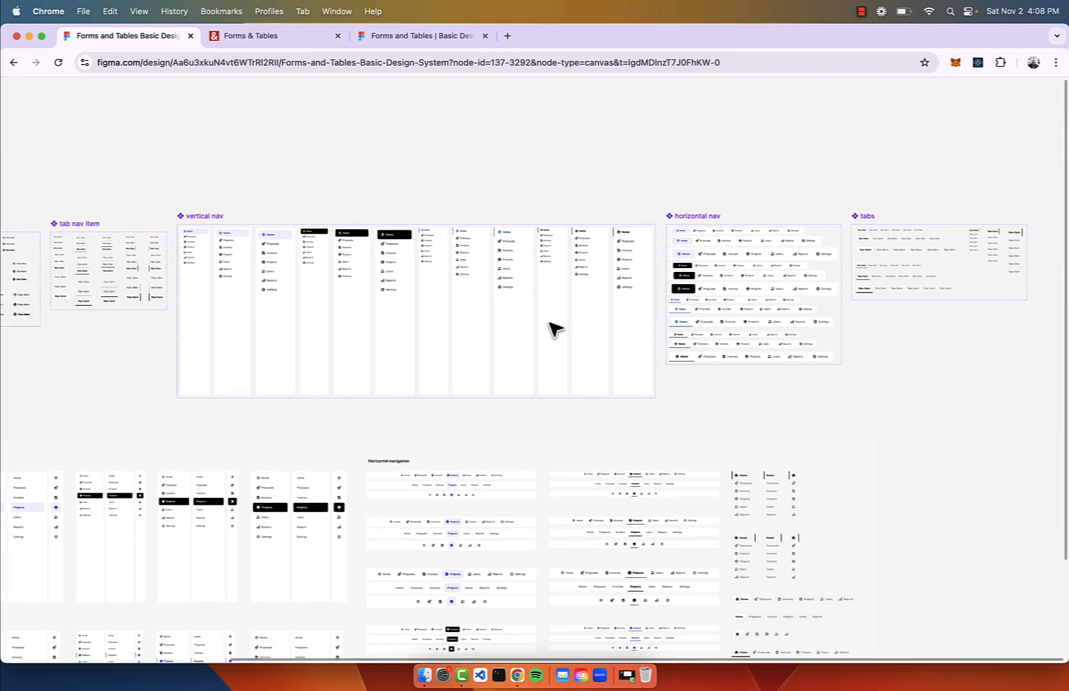
scroll(555, 327, left, 3)
scroll(361, 269, up, 2)
scroll(360, 268, up, 3)
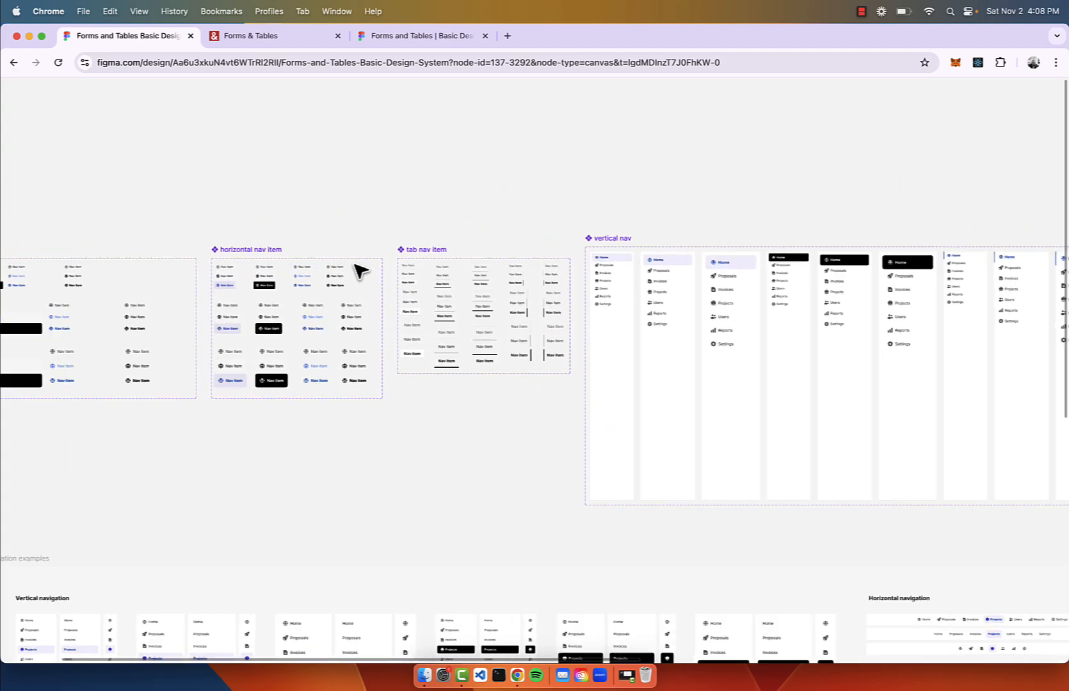
- Try the more nav items option on a copy of the small vertical nav placed above the component sets, removing the copy after the test
click(625, 365)
scroll(626, 367, down, 3)
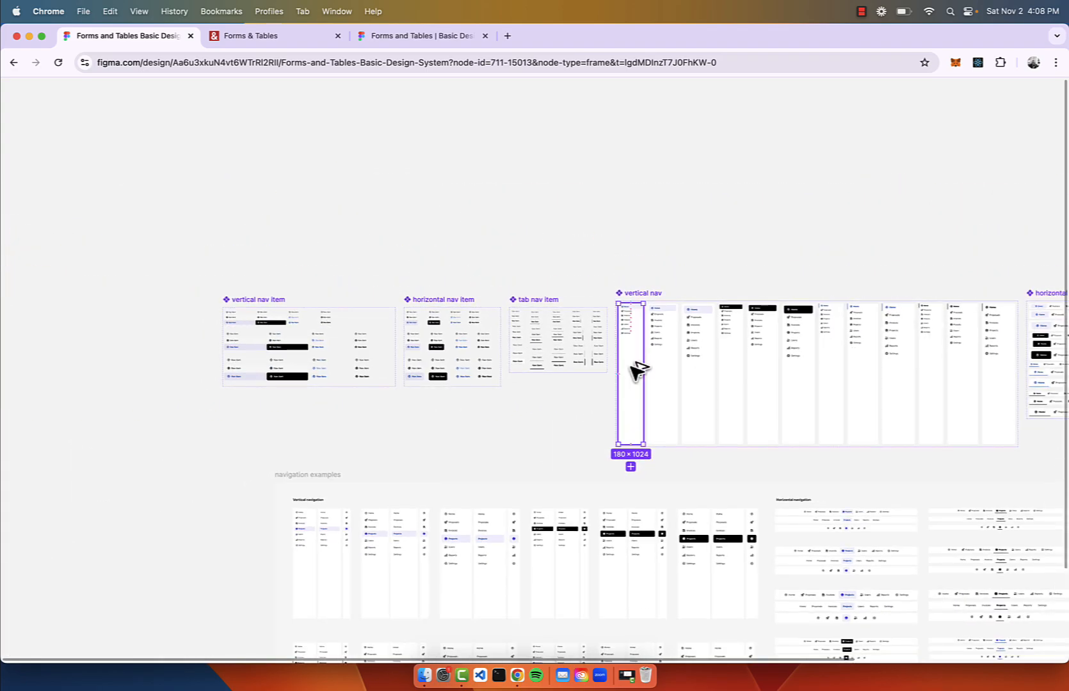
drag(630, 368, 578, 166)
key(super+backslash)
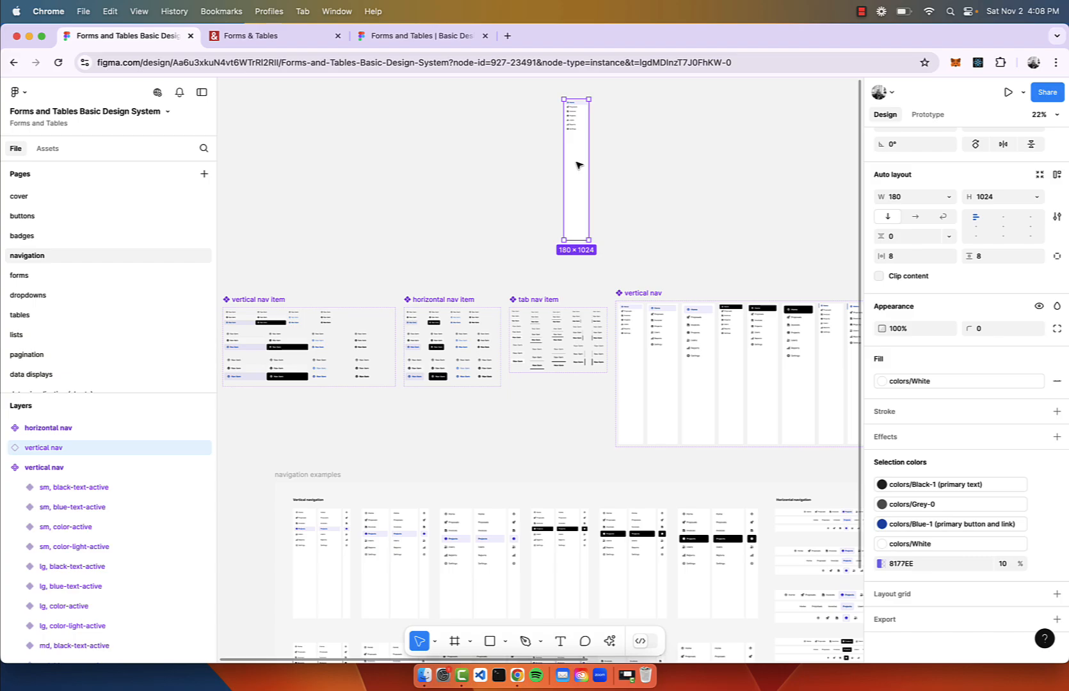
scroll(1050, 310, up, 3)
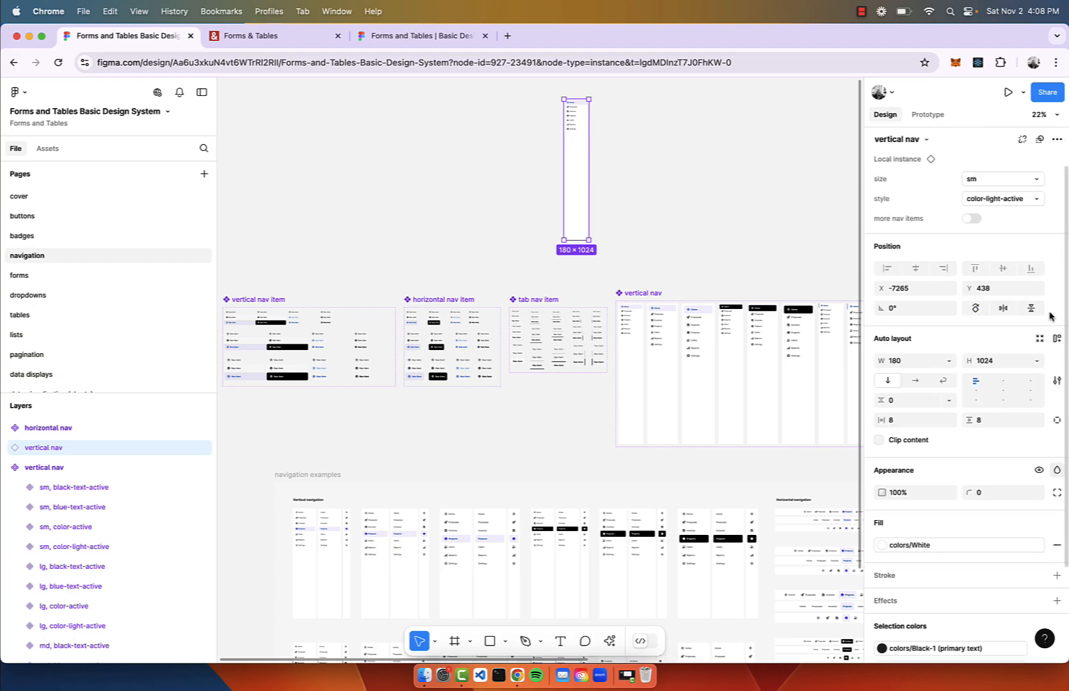
click(971, 223)
scroll(592, 102, up, 3)
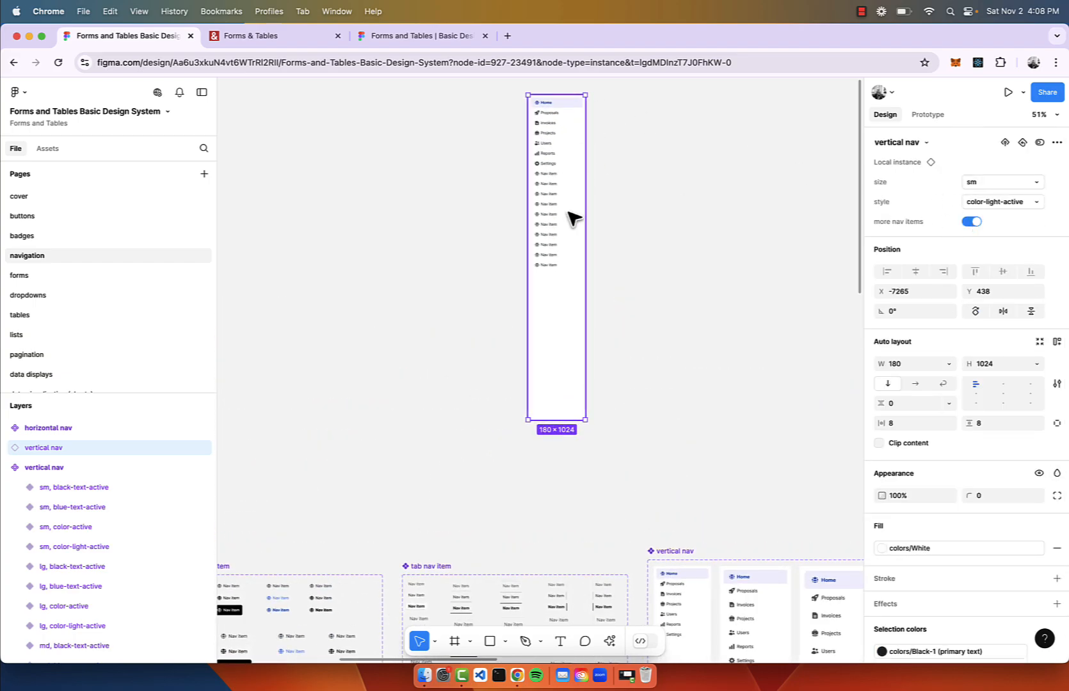
key(Delete)
- Place an instance of the vertical nav item component from the local assets on the empty canvas beside its component set
scroll(573, 220, down, 5)
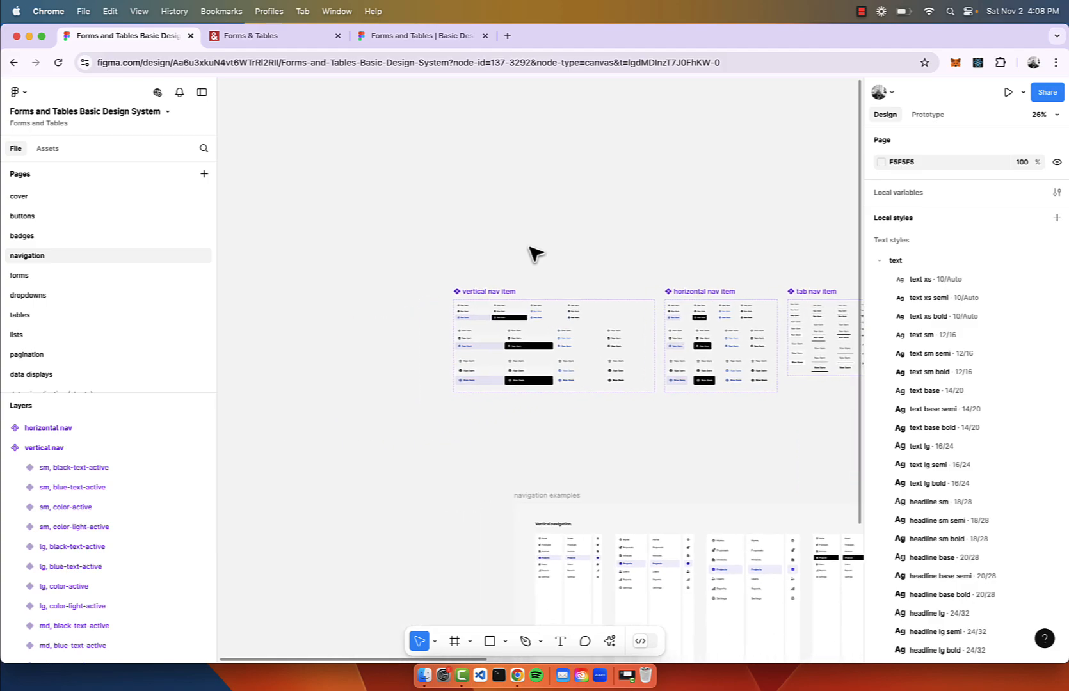
scroll(613, 365, down, 5)
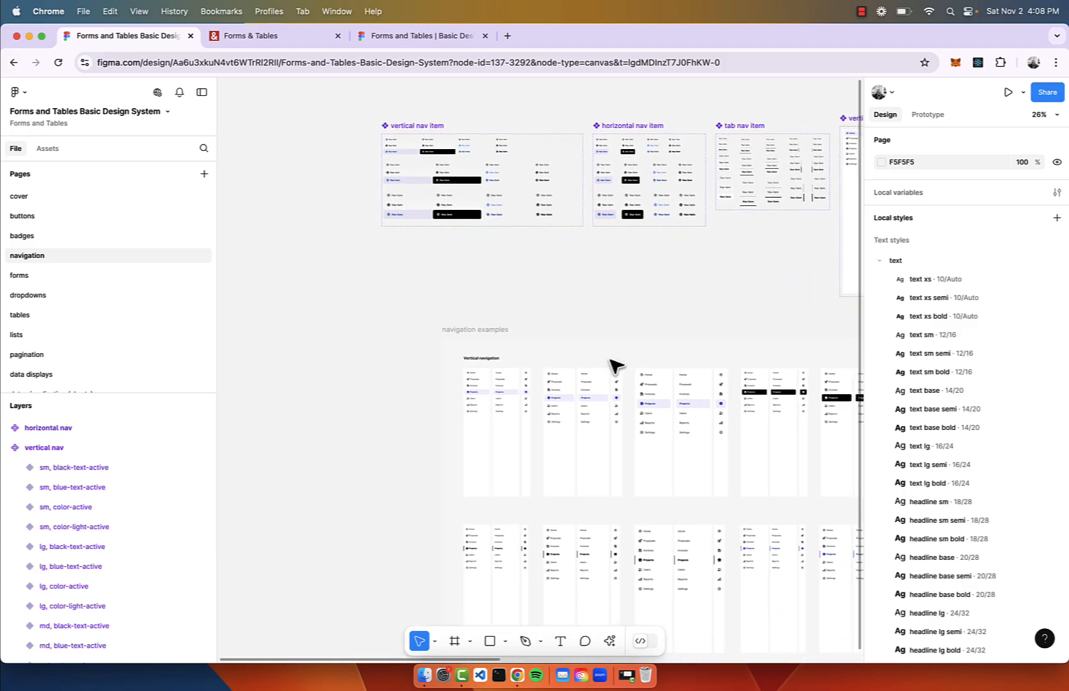
scroll(489, 263, up, 4)
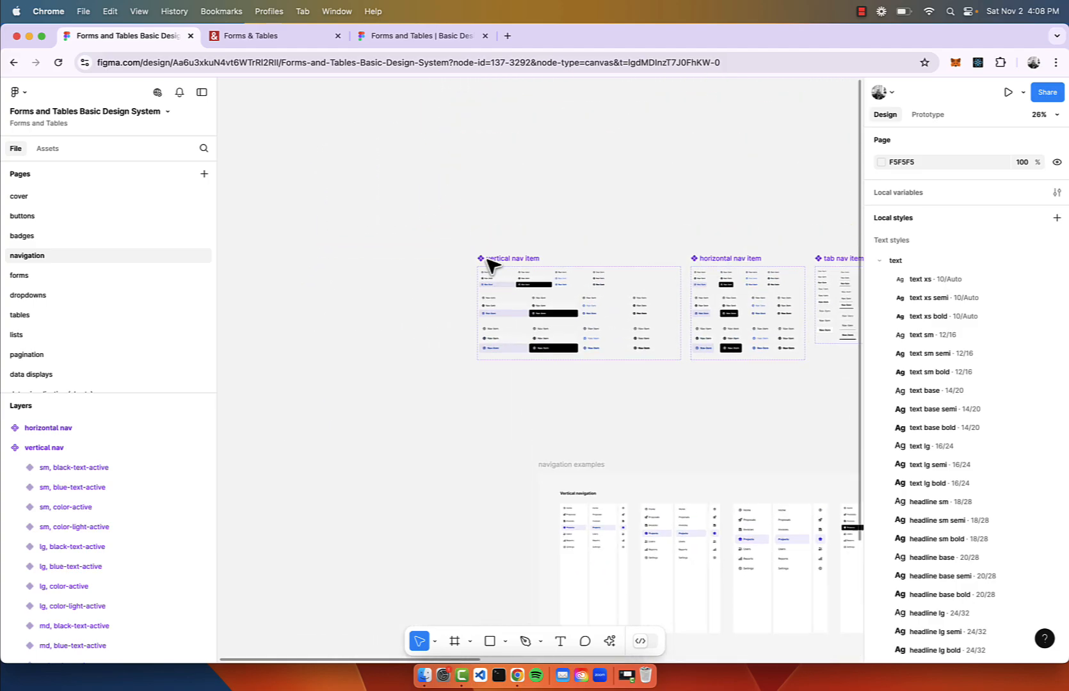
scroll(487, 310, up, 2)
scroll(487, 310, up, 4)
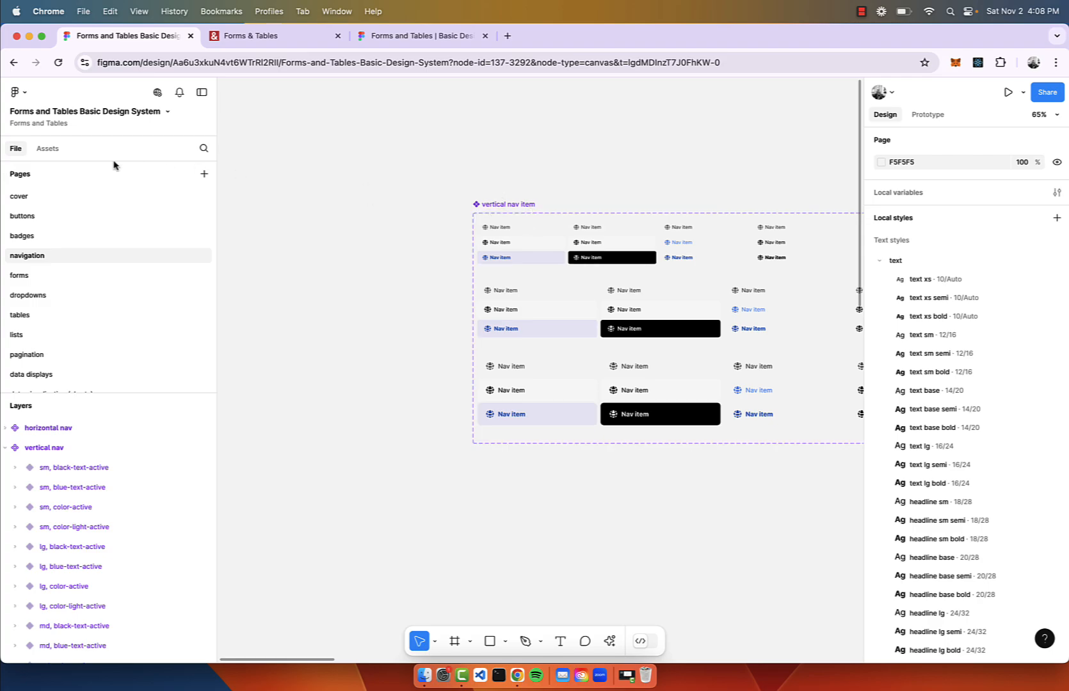
click(46, 149)
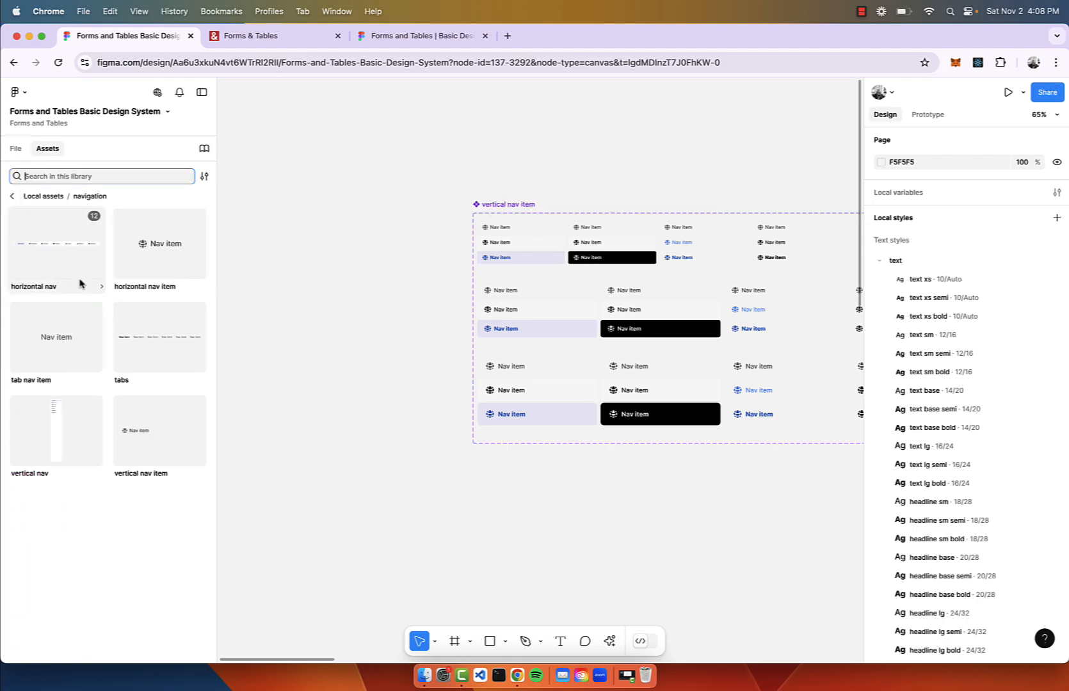
drag(144, 439, 346, 289)
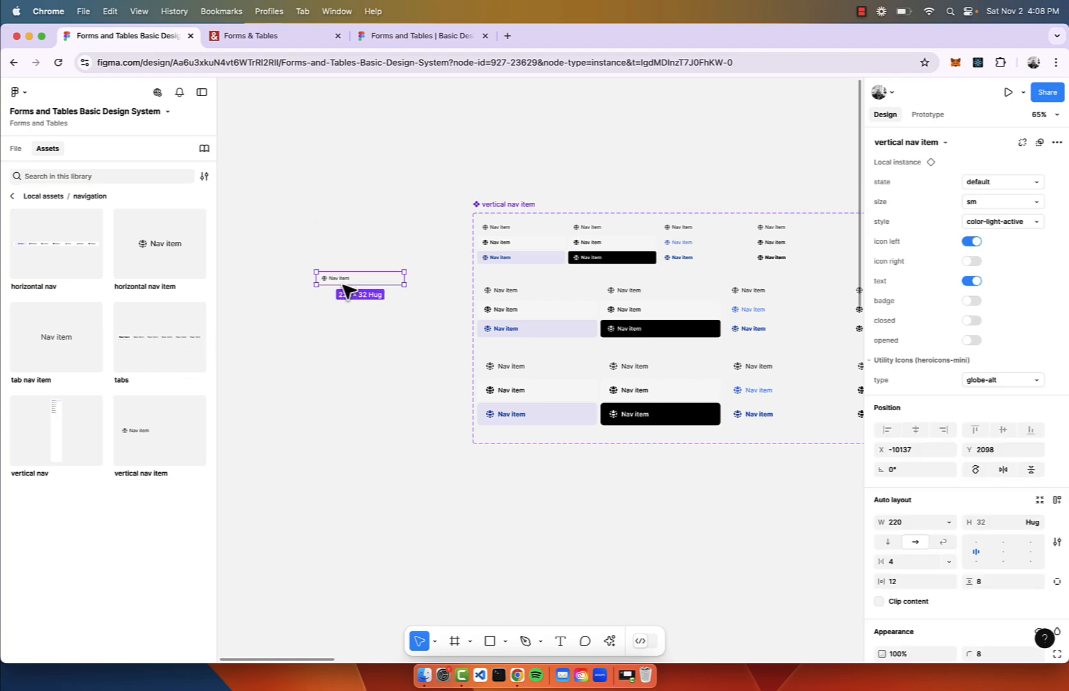
scroll(346, 290, up, 5)
scroll(406, 265, right, 3)
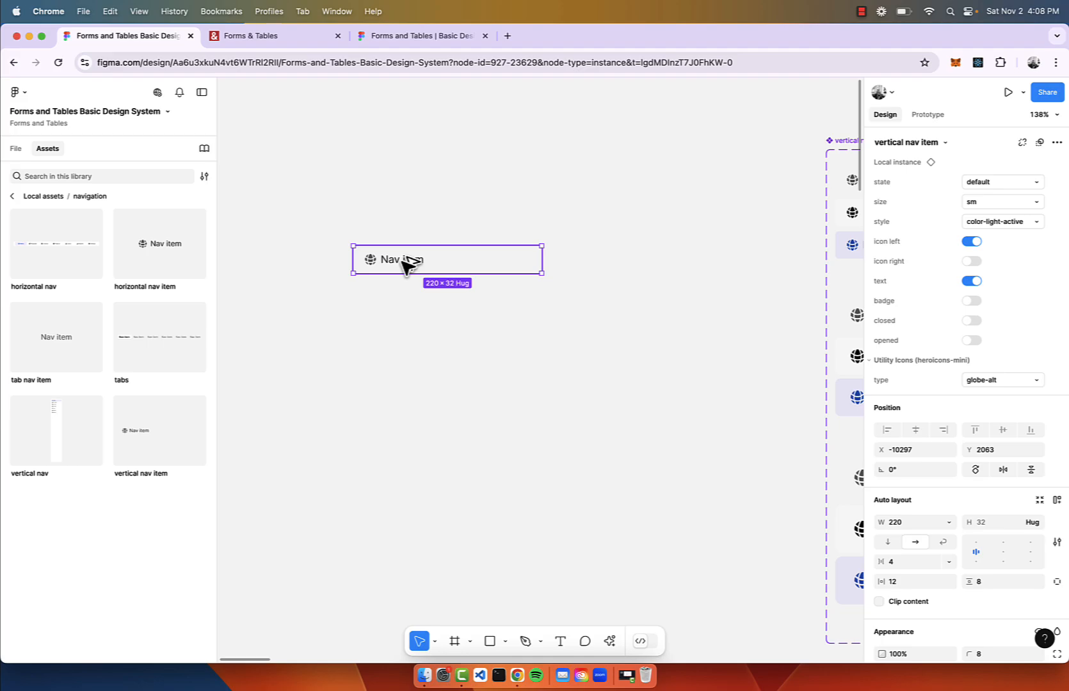
- Duplicate the nav item directly below itself and turn the first one into Home with a home icon
alt+drag(404, 263, 403, 298)
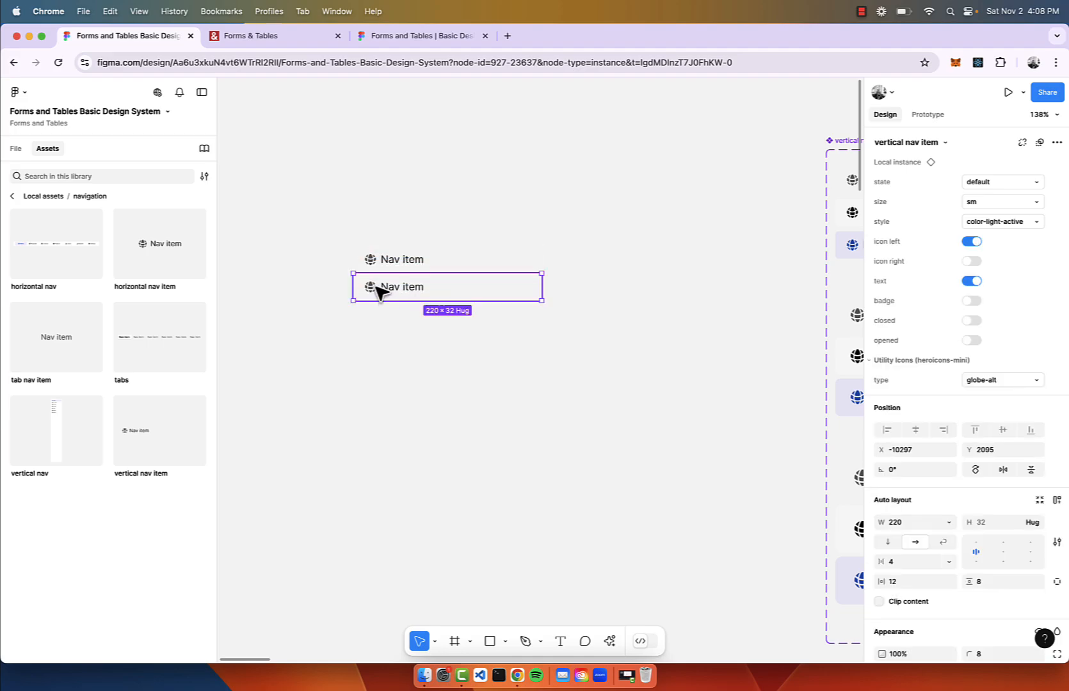
click(1025, 379)
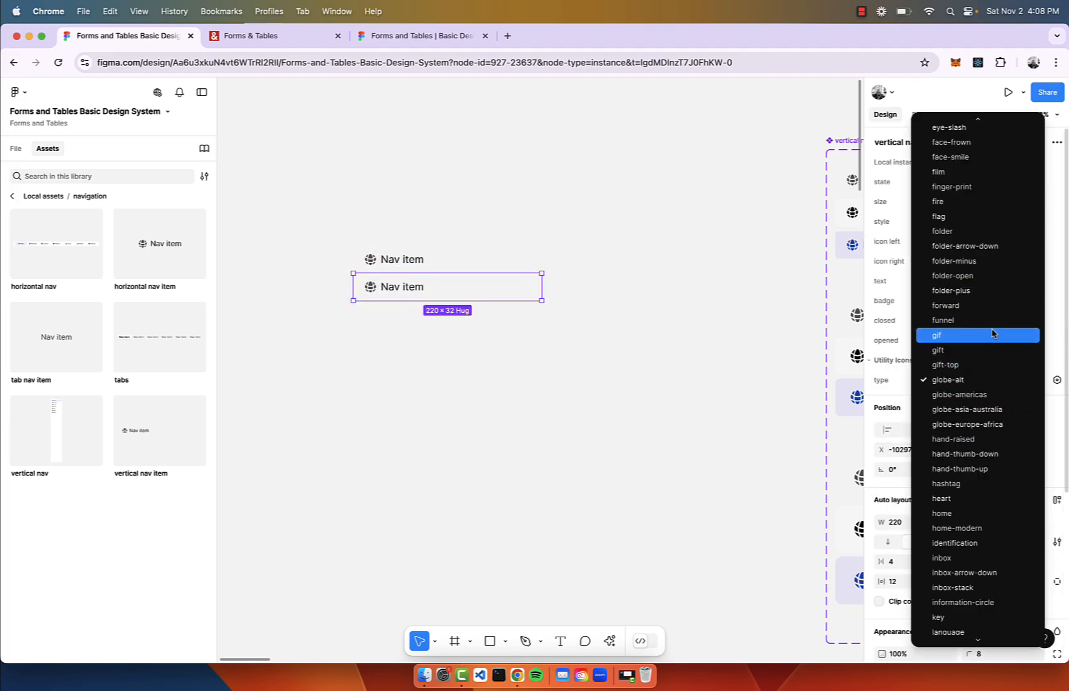
click(421, 218)
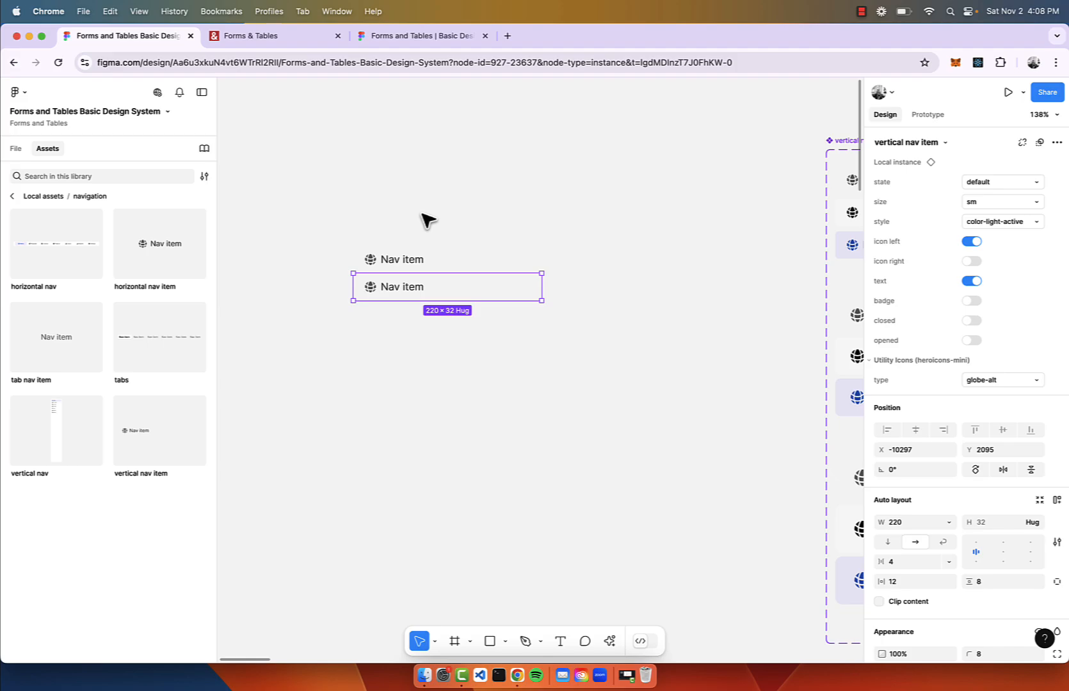
click(382, 258)
- Set the second nav item's icon type to chart-bar and its label to Dashboards
click(418, 298)
click(997, 380)
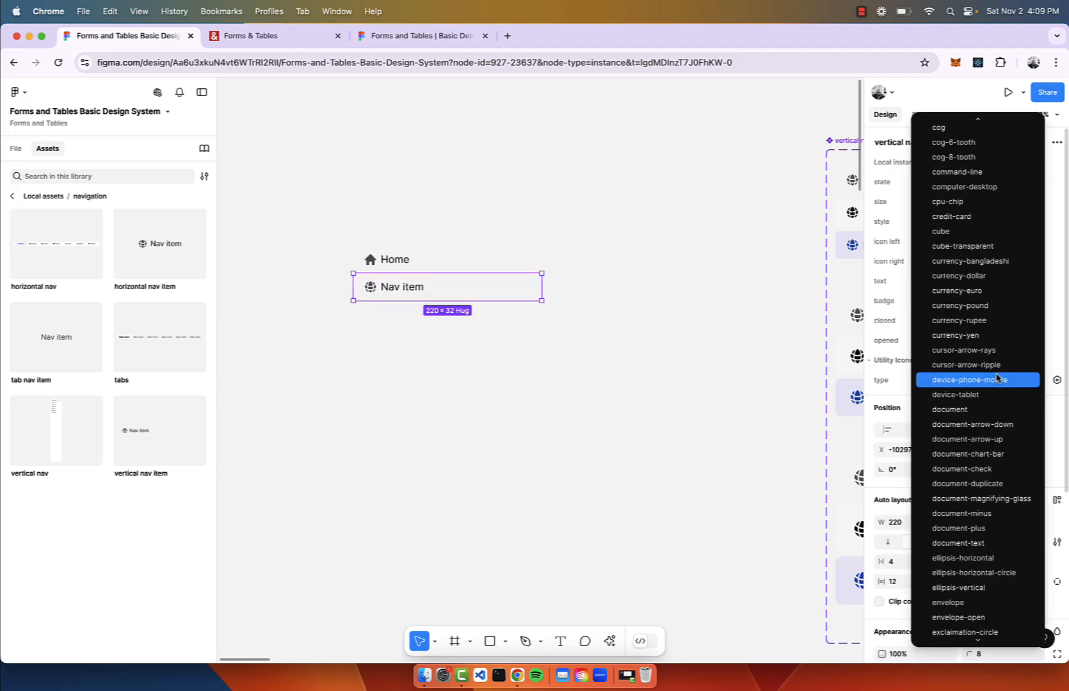
click(996, 379)
key(Return)
text(Dashboards)
key(Escape)
- Duplicate the Dashboards item below itself and give the copy a gear icon and the label Settings
key(super+d)
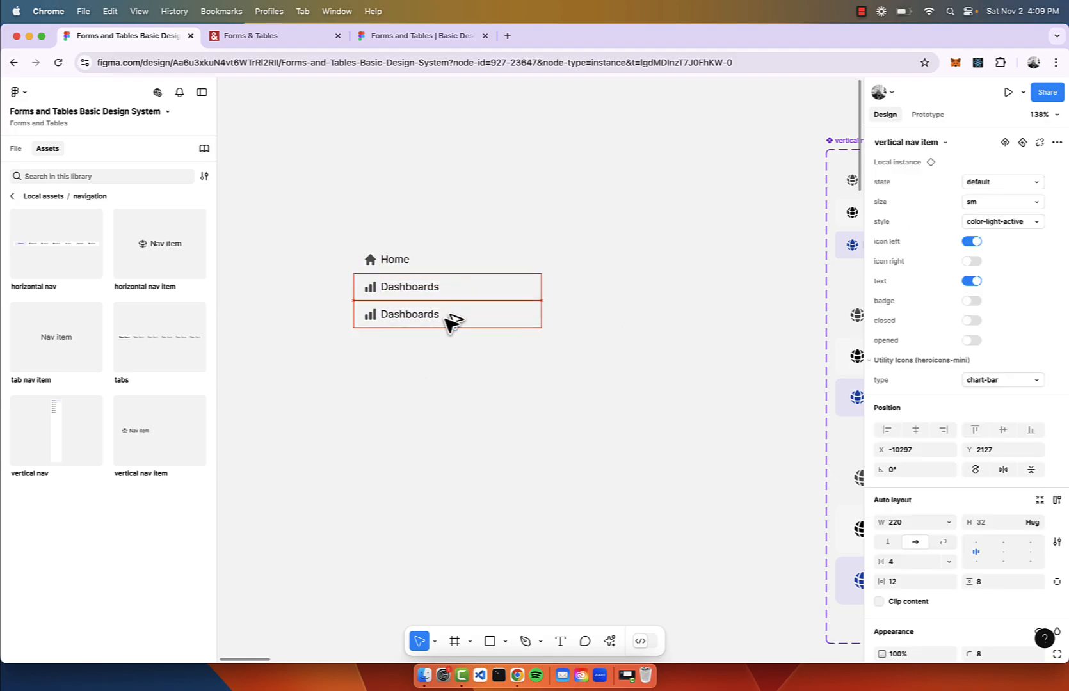
click(997, 380)
click(979, 393)
key(Return)
text(Settings)
key(Escape)
- Duplicate the Settings item below itself and change the upper one to Messages with the envelope icon
key(super+d)
double_click(401, 313)
text(Messages)
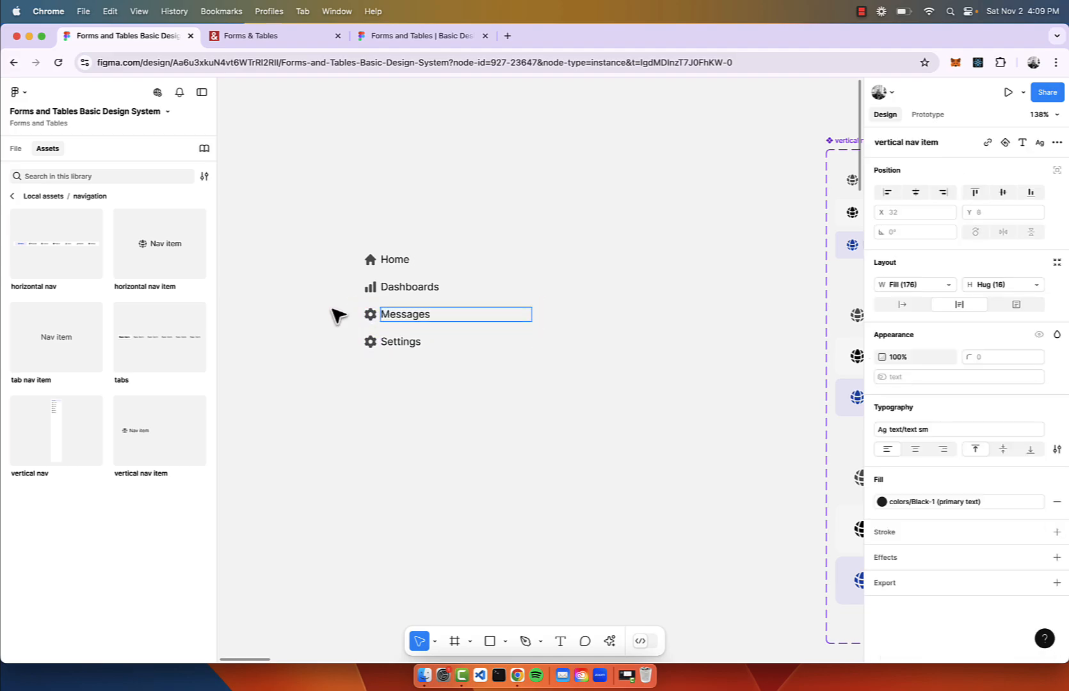
click(370, 313)
click(997, 182)
click(990, 184)
click(405, 395)
scroll(405, 395, up, 2)
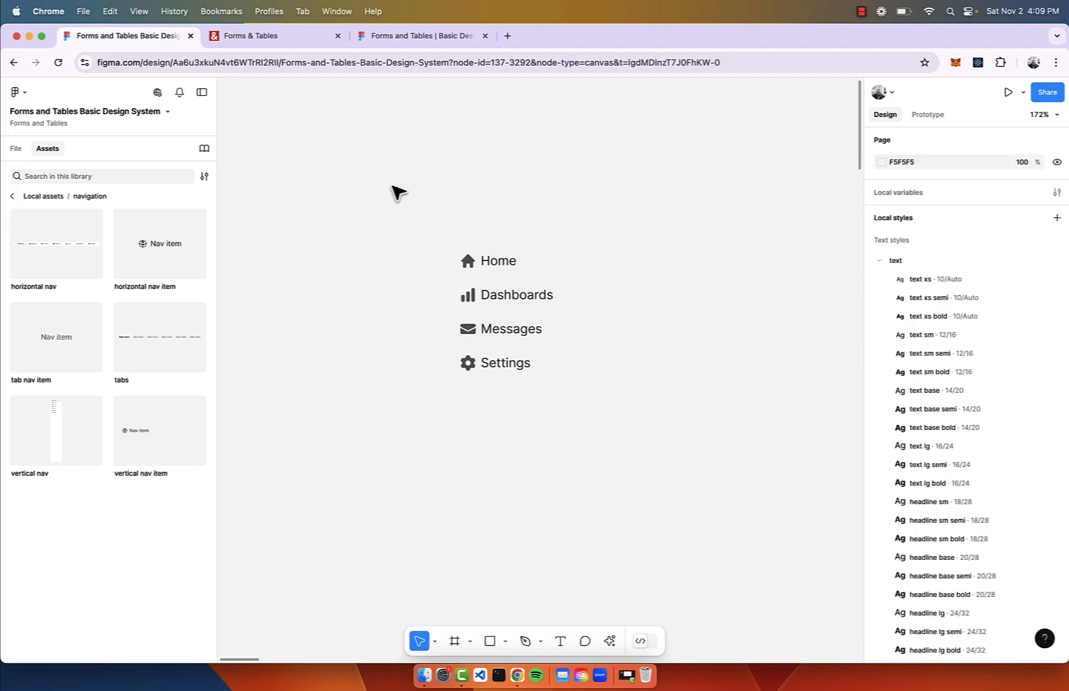
- Test the Dashboards item's text, right icon and left icon options, and turn on its opened option
drag(392, 185, 690, 464)
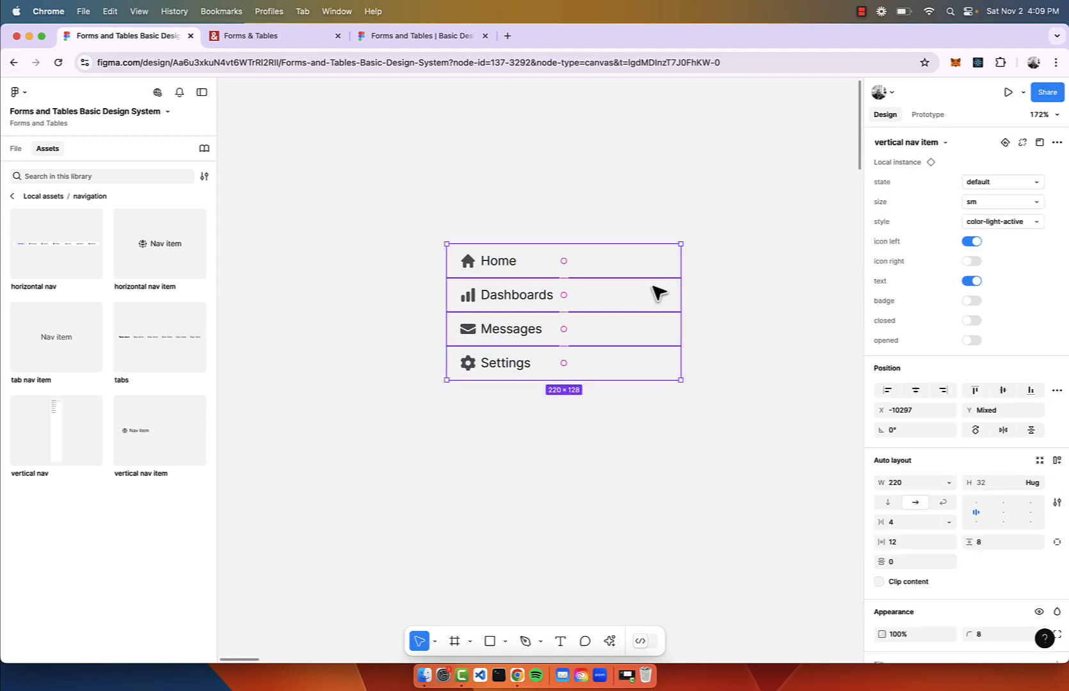
click(695, 297)
click(544, 304)
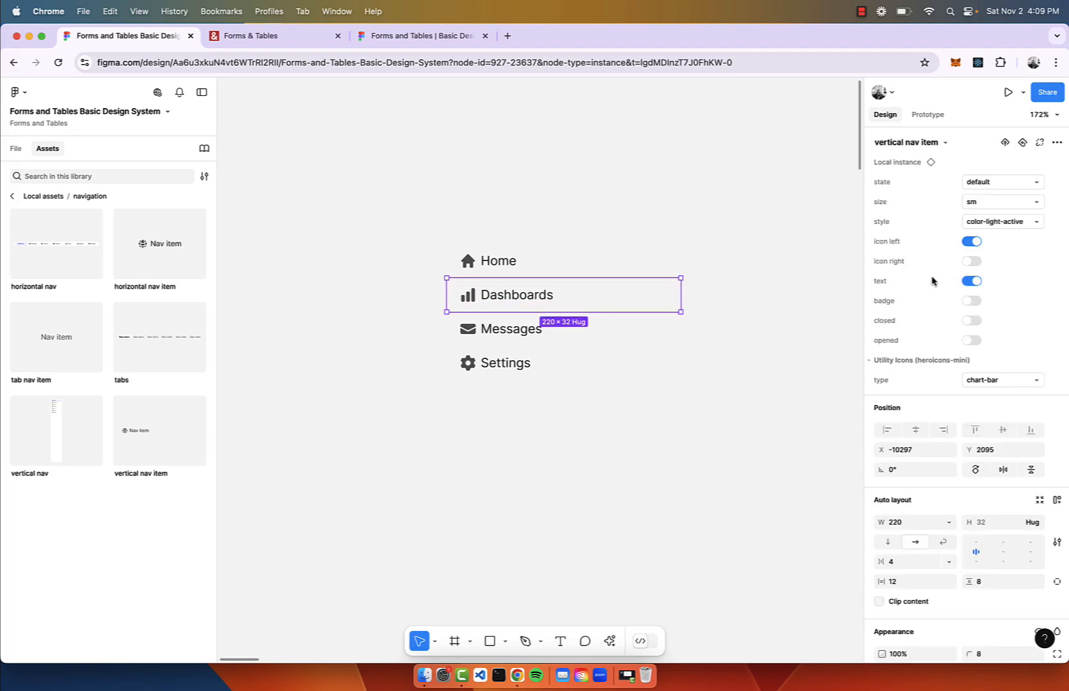
click(971, 282)
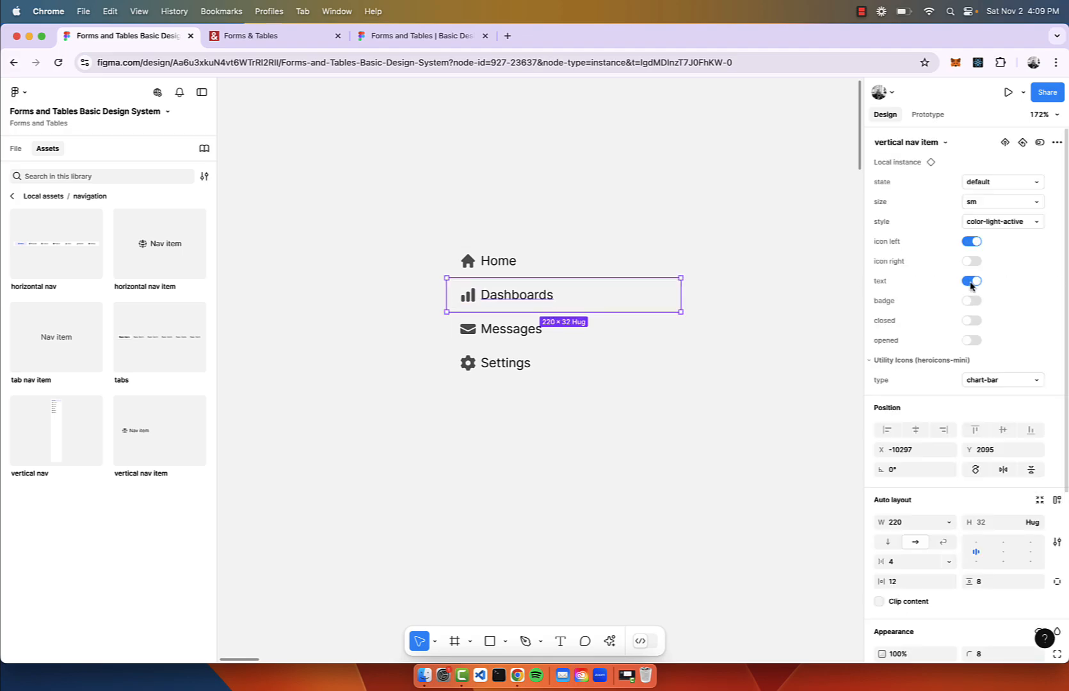
click(971, 262)
click(972, 261)
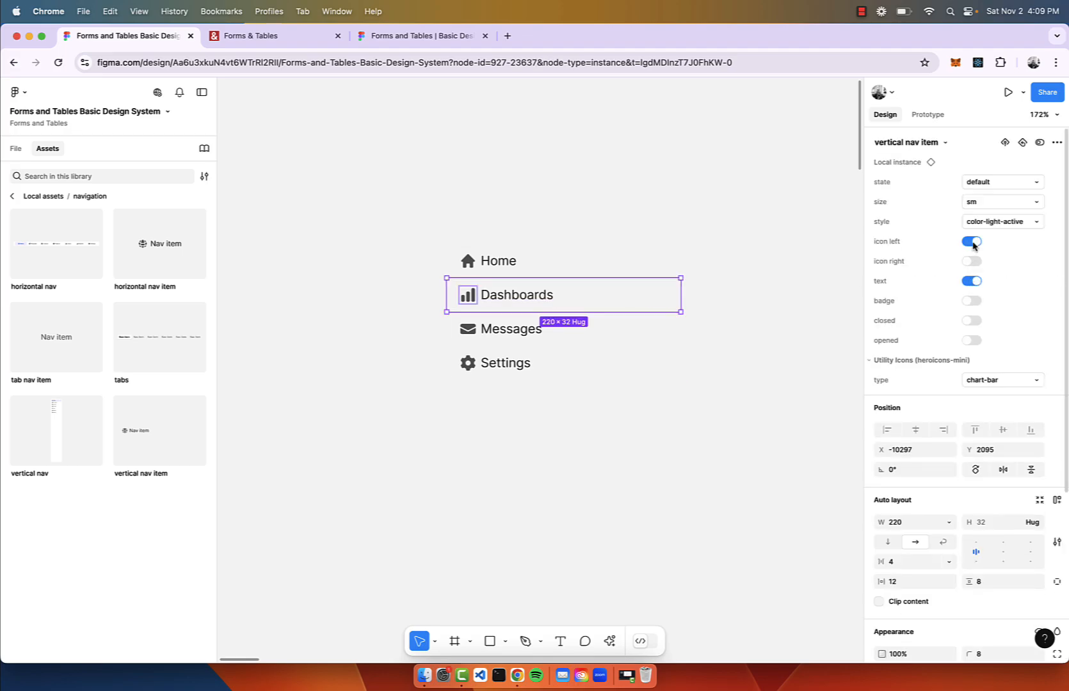
click(972, 241)
click(971, 242)
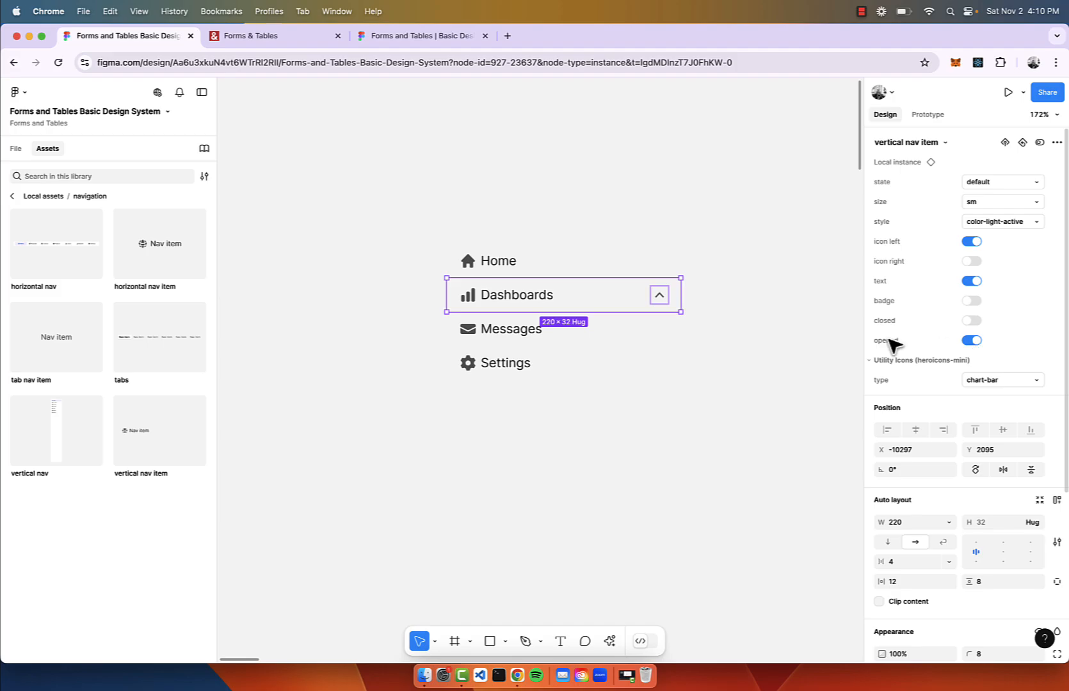
- Move the Messages and Settings items down to leave a gap, and place a copy of Messages directly under Dashboards
scroll(669, 344, right, 3)
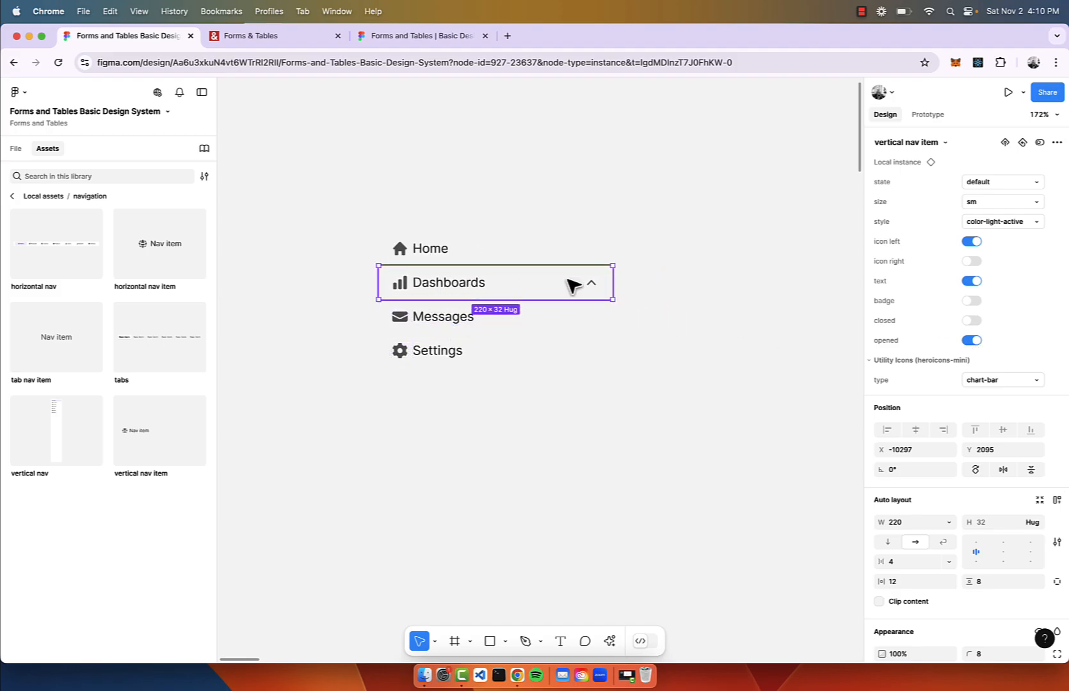
drag(339, 315, 520, 393)
drag(518, 334, 477, 320)
click(475, 334)
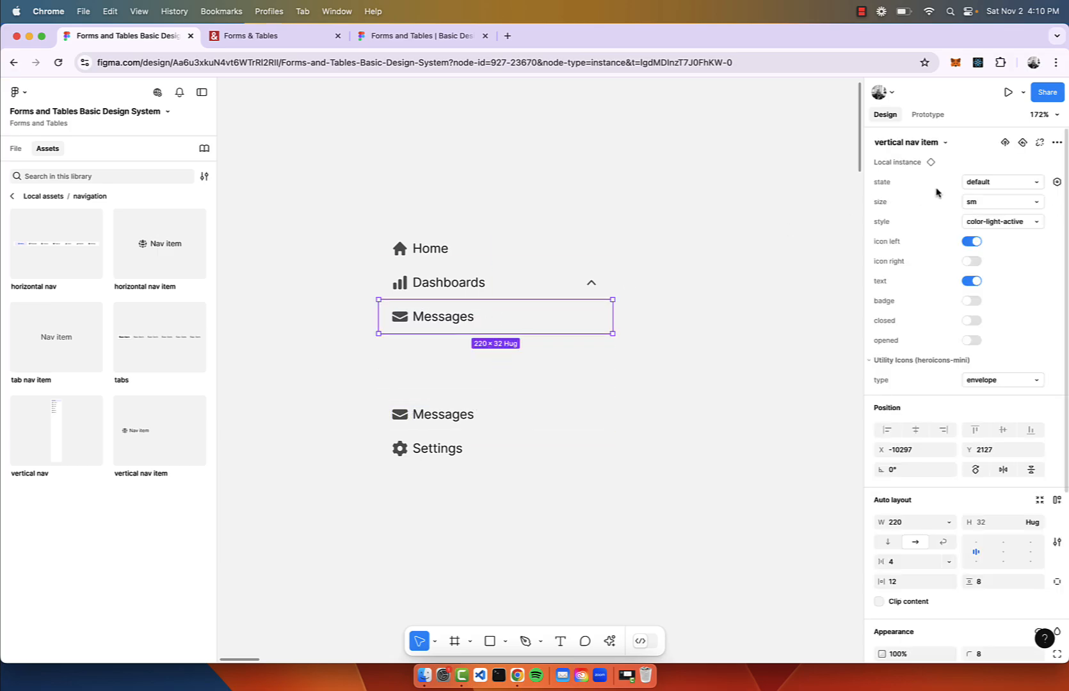
- Set the Home, Dashboards, lower Messages and Settings items to the next larger size, leaving out the Messages copy under Dashboards
click(509, 282)
shift+click(508, 248)
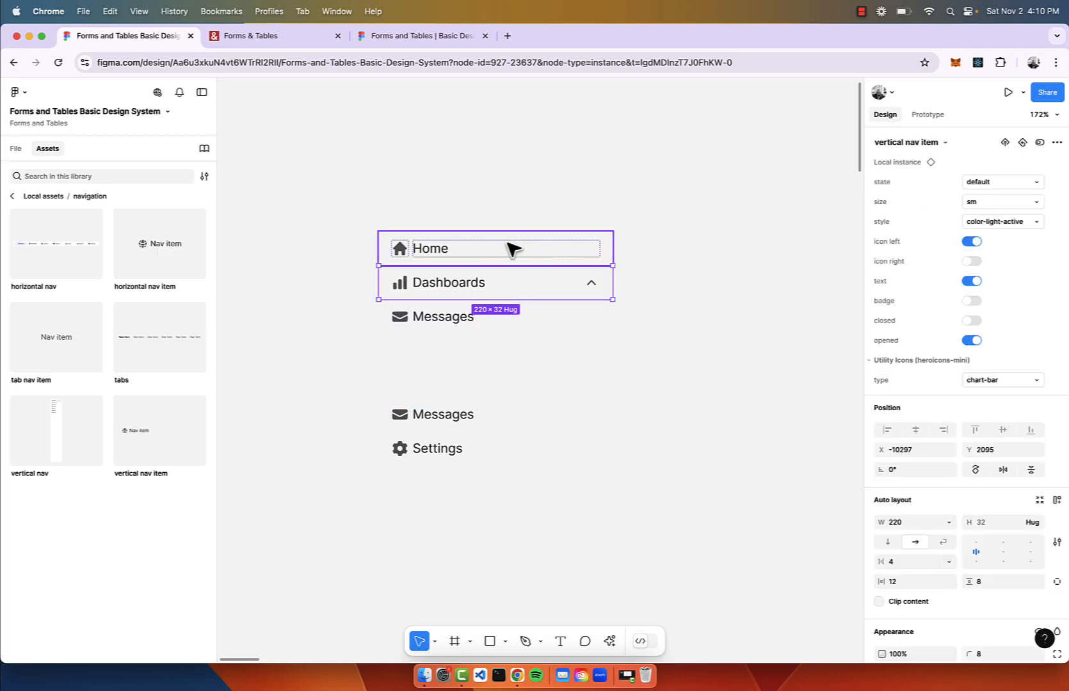
shift+click(498, 419)
shift+click(499, 451)
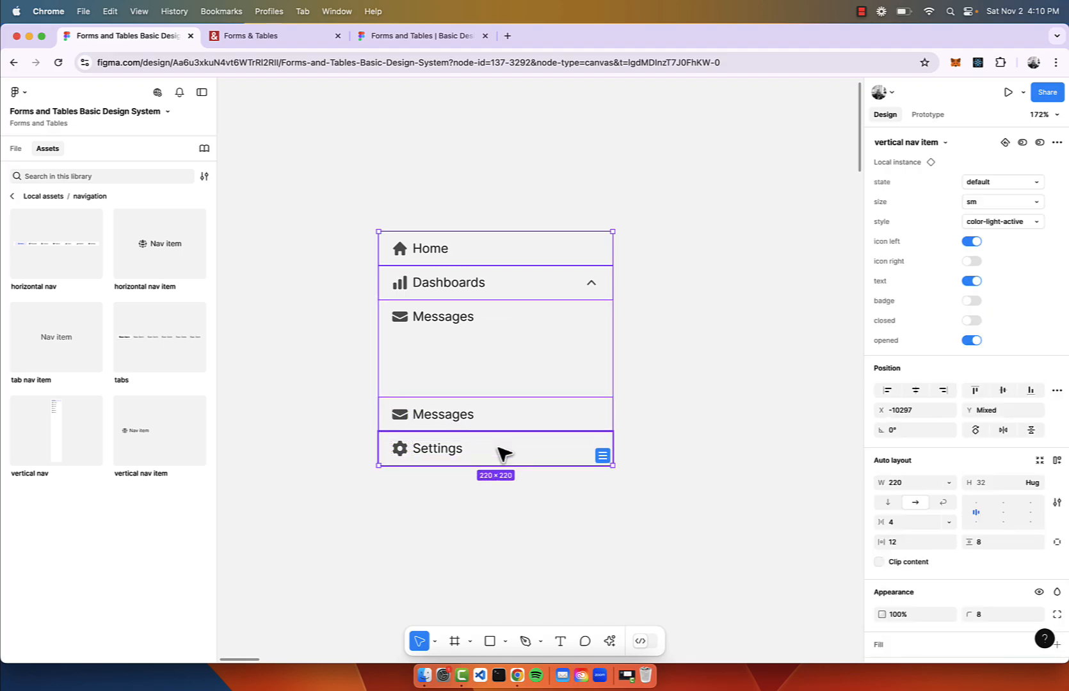
click(991, 202)
click(980, 217)
click(812, 296)
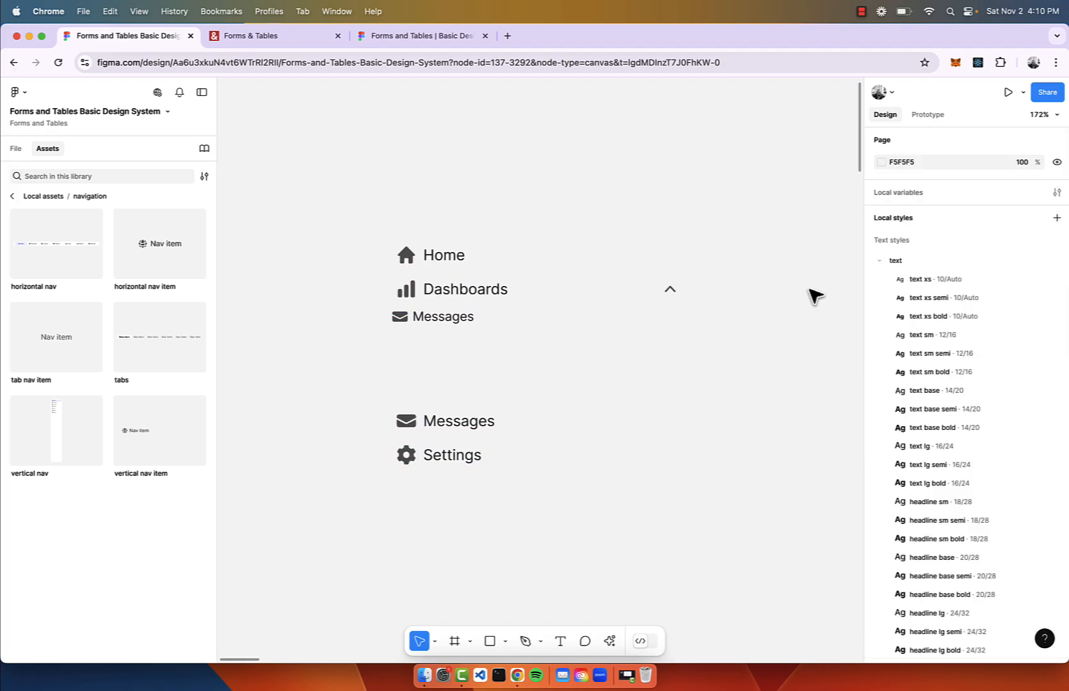
- Nudge the Messages copy under Dashboards slightly down, turn off its left icon, and duplicate it directly below
click(521, 316)
mouse_move(521, 318)
mouse_down()
mouse_move(520, 336)
mouse_move(525, 328)
mouse_up()
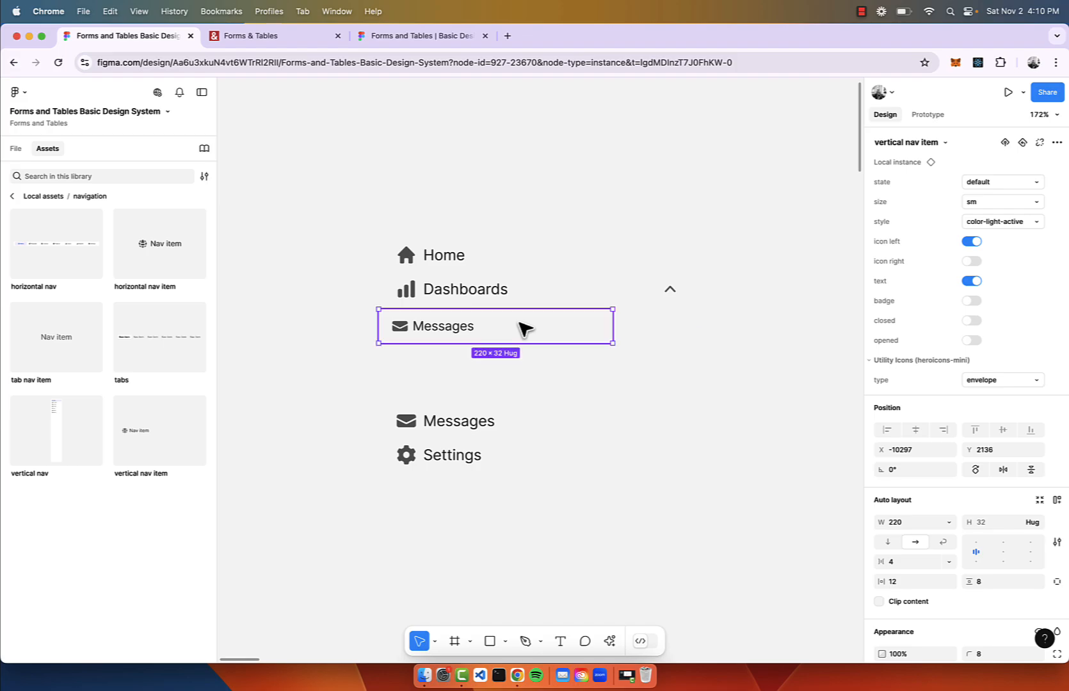
click(971, 242)
click(686, 416)
drag(469, 339, 446, 365)
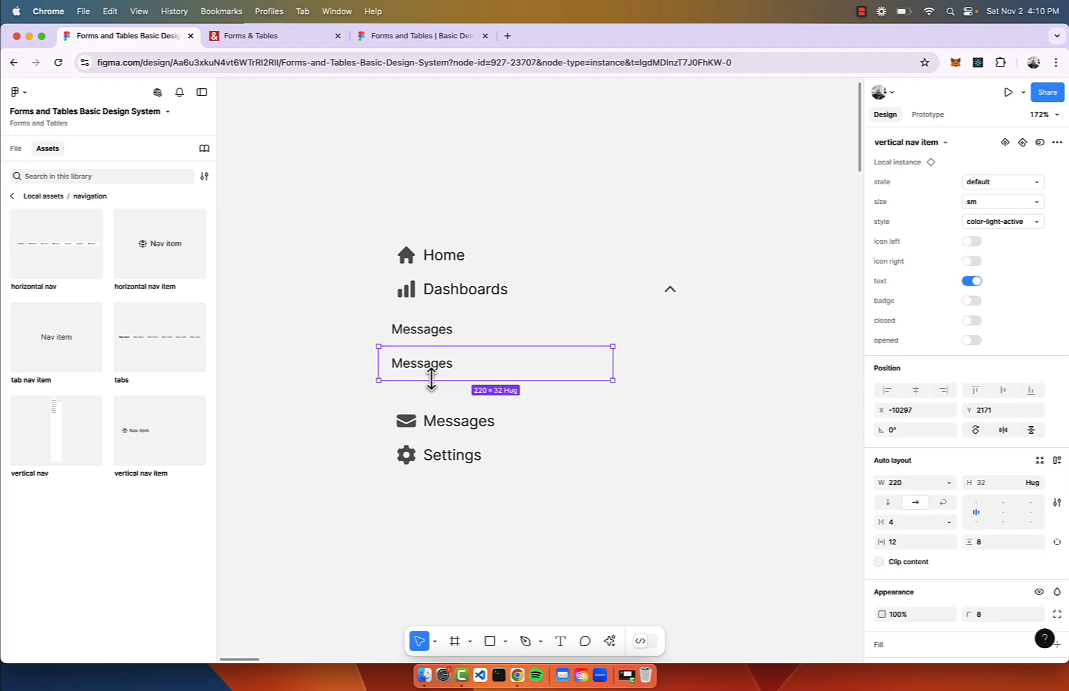
- Move the large Messages and Settings items further down to widen the gap below the sub-items
scroll(432, 379, down, 5)
drag(389, 398, 557, 481)
drag(472, 410, 475, 462)
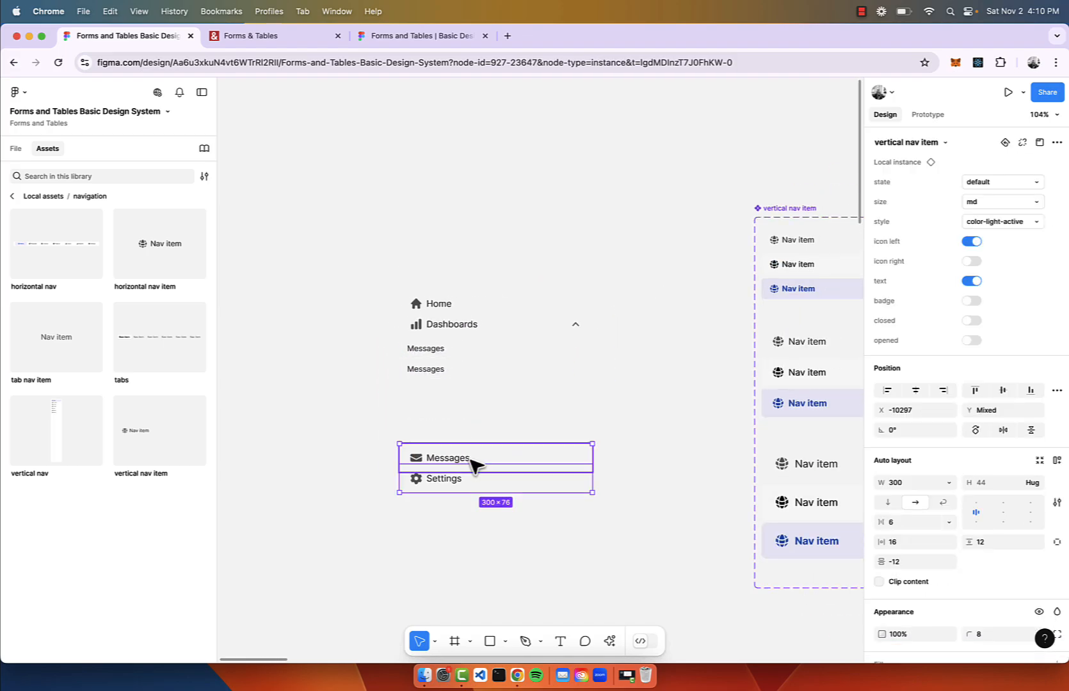
- Change the text of the two sub-items under Dashboards to KPIs and Metrics
click(453, 410)
scroll(442, 379, up, 3)
click(434, 339)
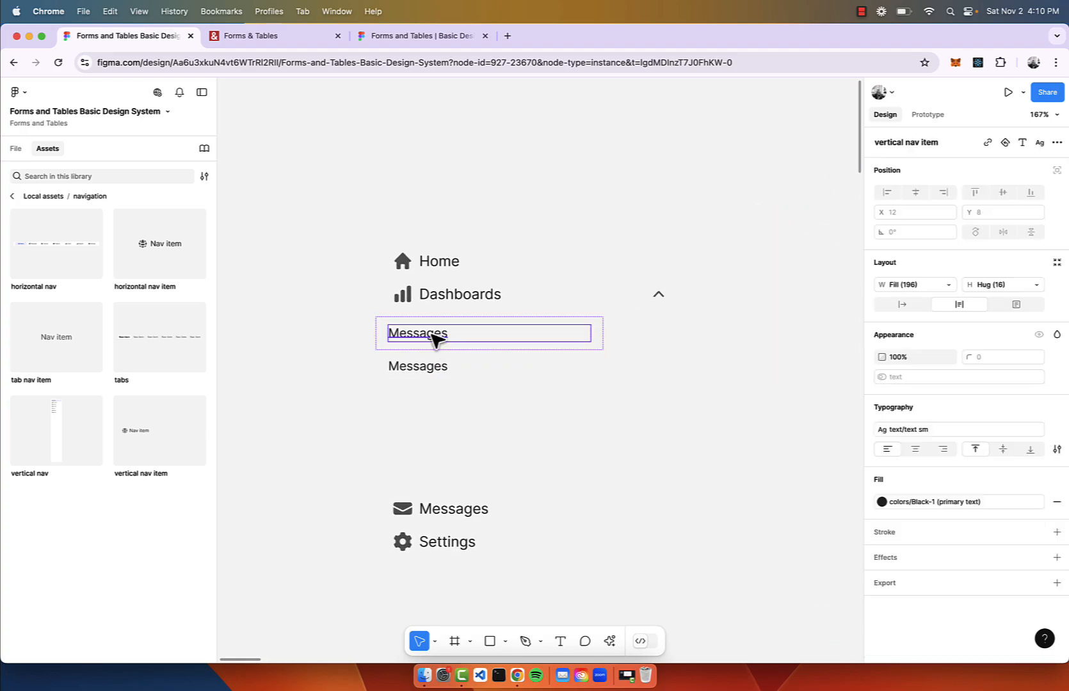
double_click(430, 333)
text(KPIs)
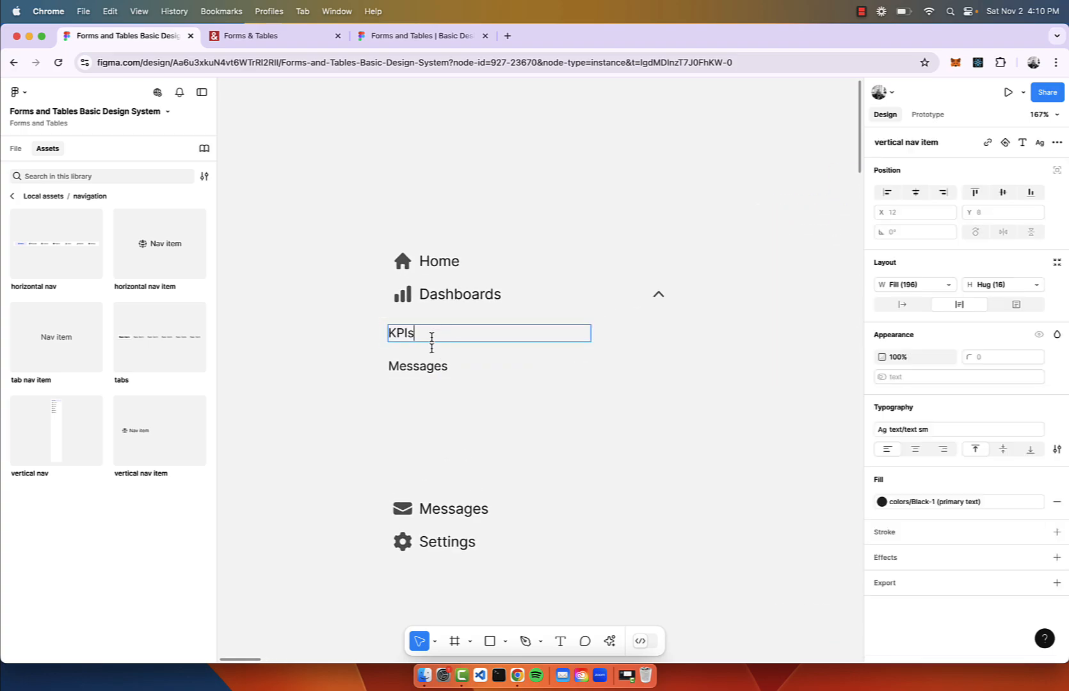
click(426, 369)
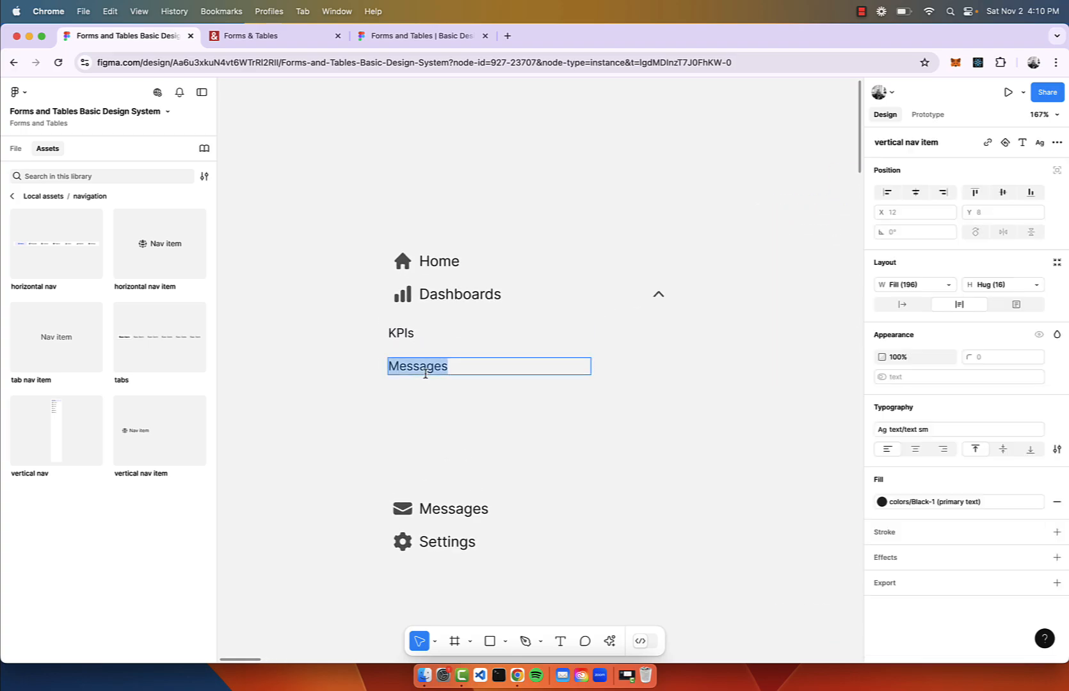
text(Metrics)
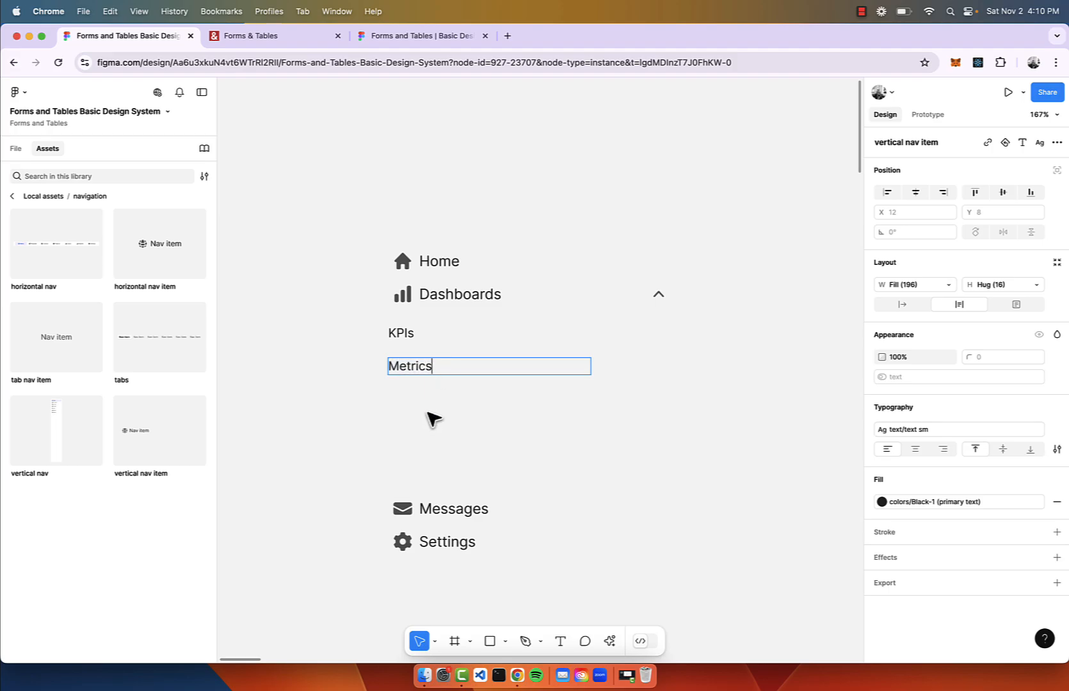
key(Escape)
click(366, 426)
- Duplicate the Metrics sub-item directly below itself and change the copy's text to Goals
drag(469, 369, 477, 406)
double_click(412, 400)
double_click(410, 400)
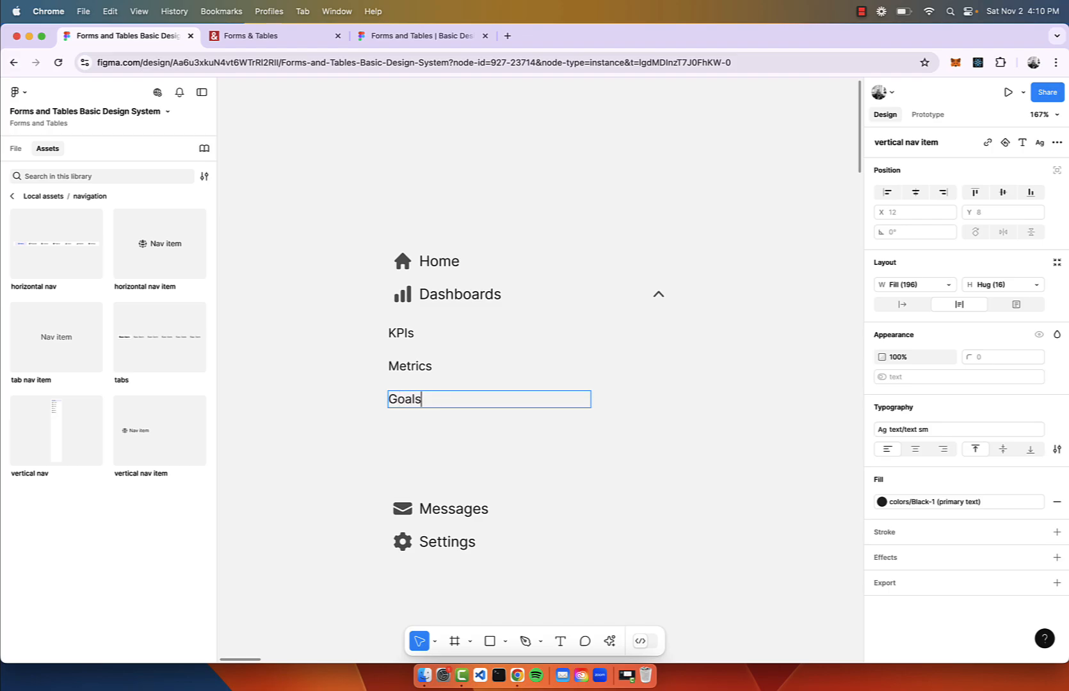
click(382, 429)
- Duplicate the Goals sub-item below itself, turn on the copy's left icon, and change its text to Add dashboard
scroll(382, 429, left, 2)
scroll(382, 430, down, 1)
click(475, 362)
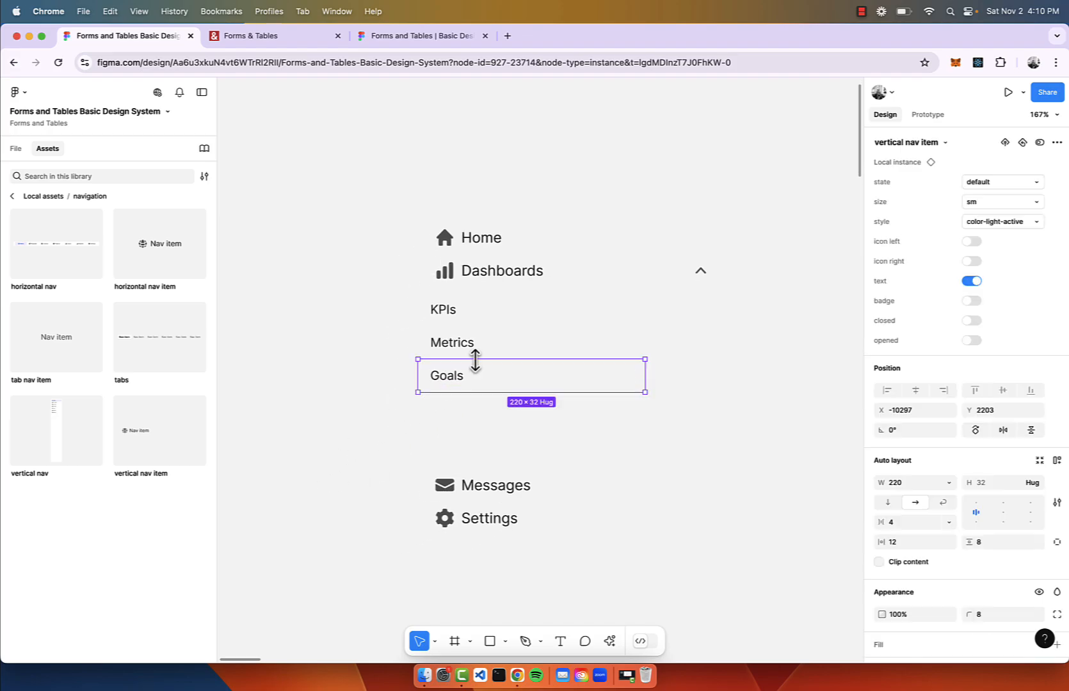
drag(482, 368, 474, 412)
scroll(448, 423, up, 2)
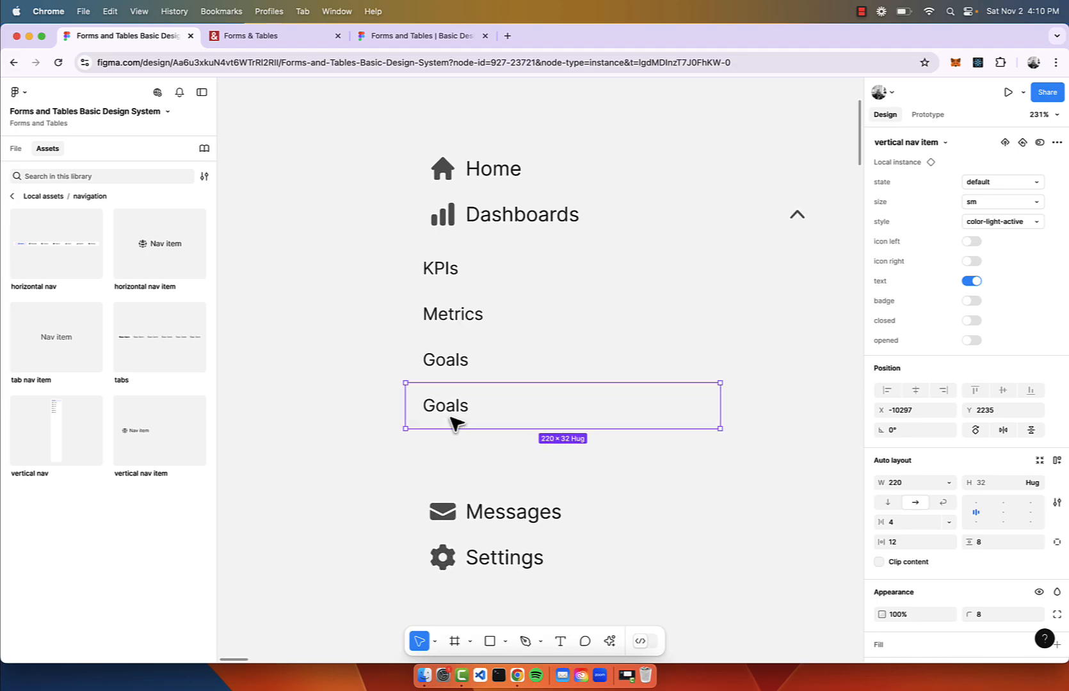
click(972, 242)
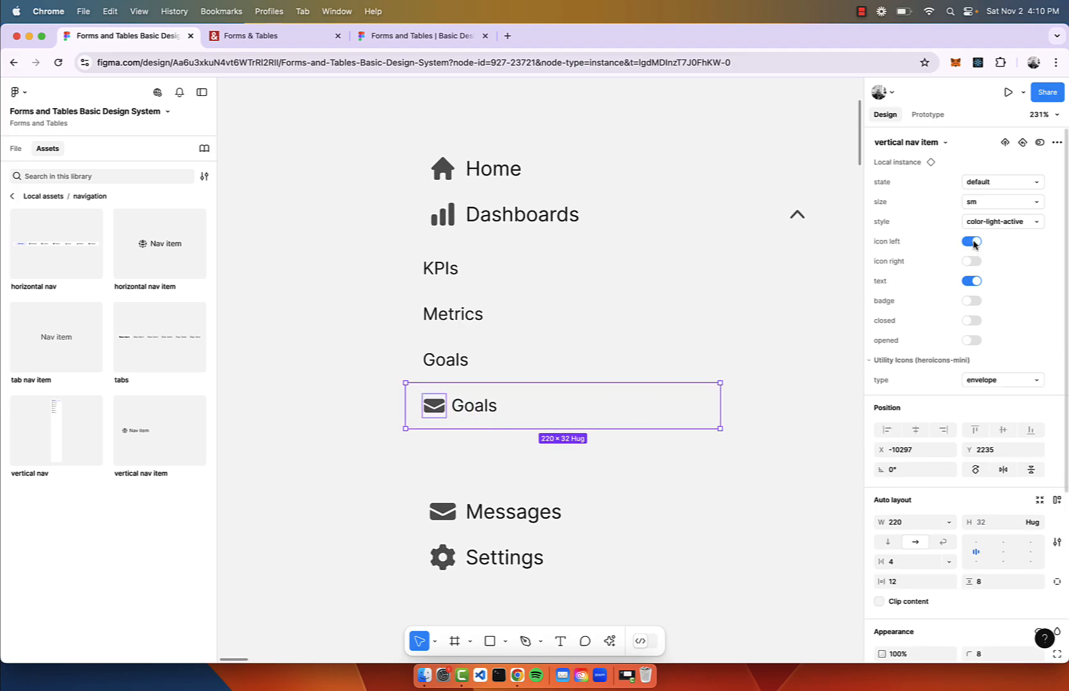
double_click(474, 409)
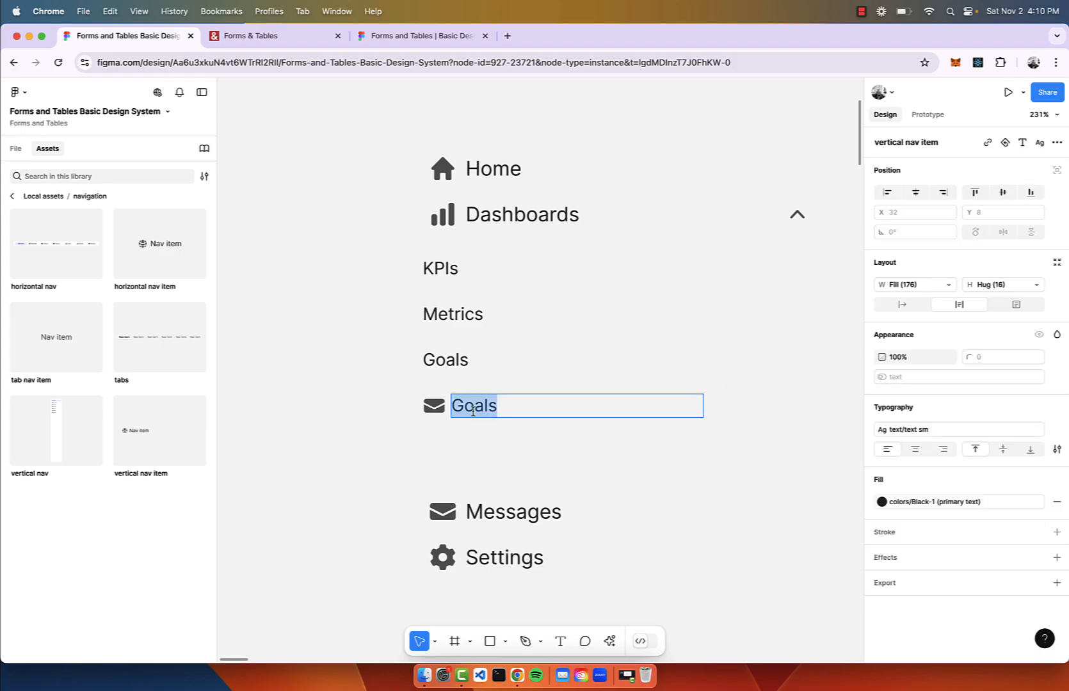
text(Add dashboard)
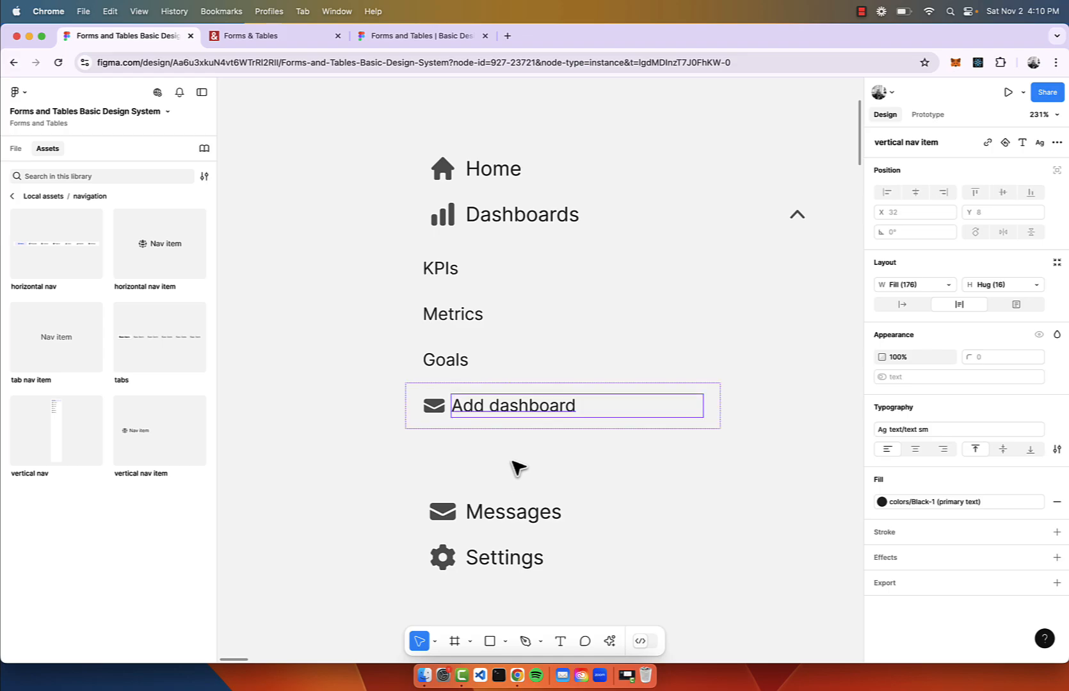
click(513, 468)
- Set the Add dashboard item's icon type to plus-circle
click(448, 420)
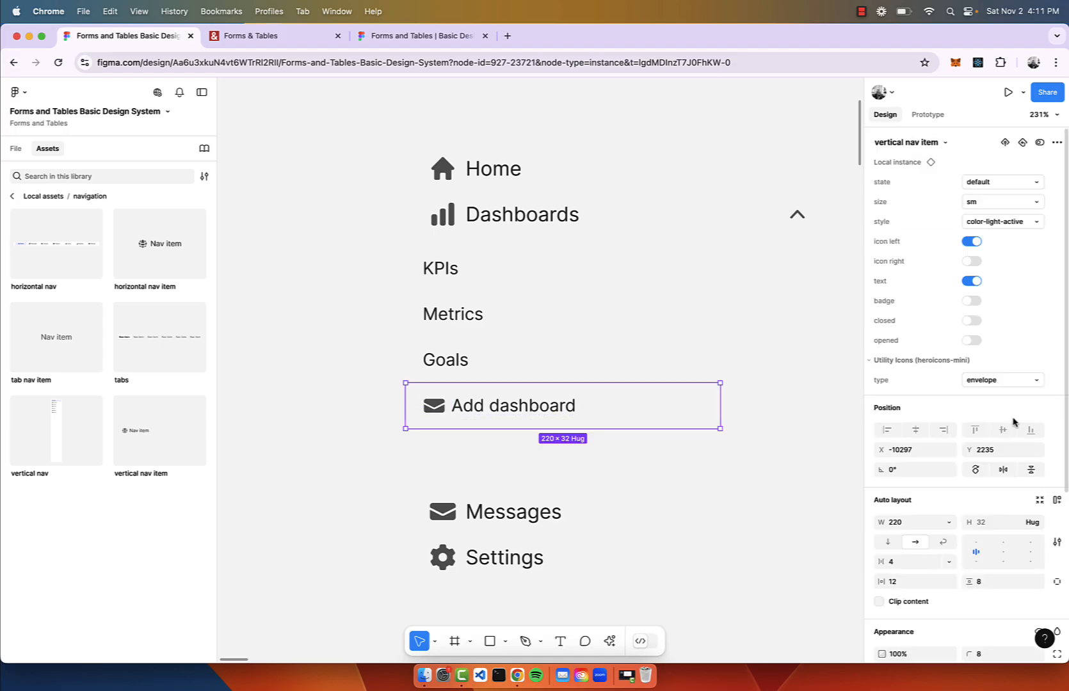
click(1018, 387)
scroll(1015, 390, down, 15)
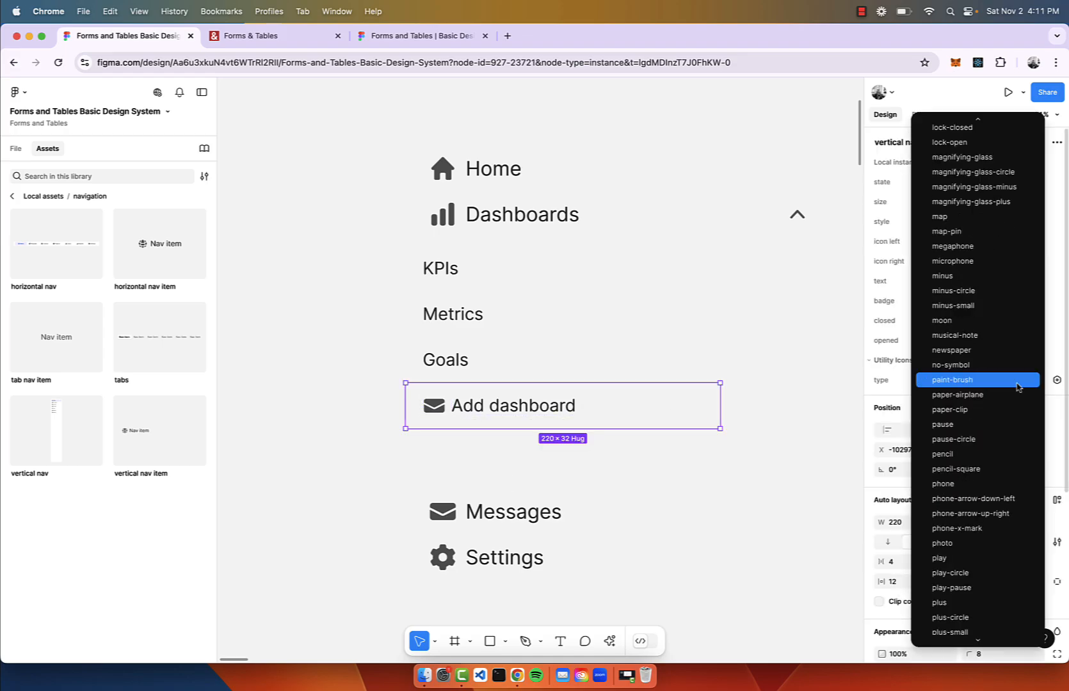
click(998, 395)
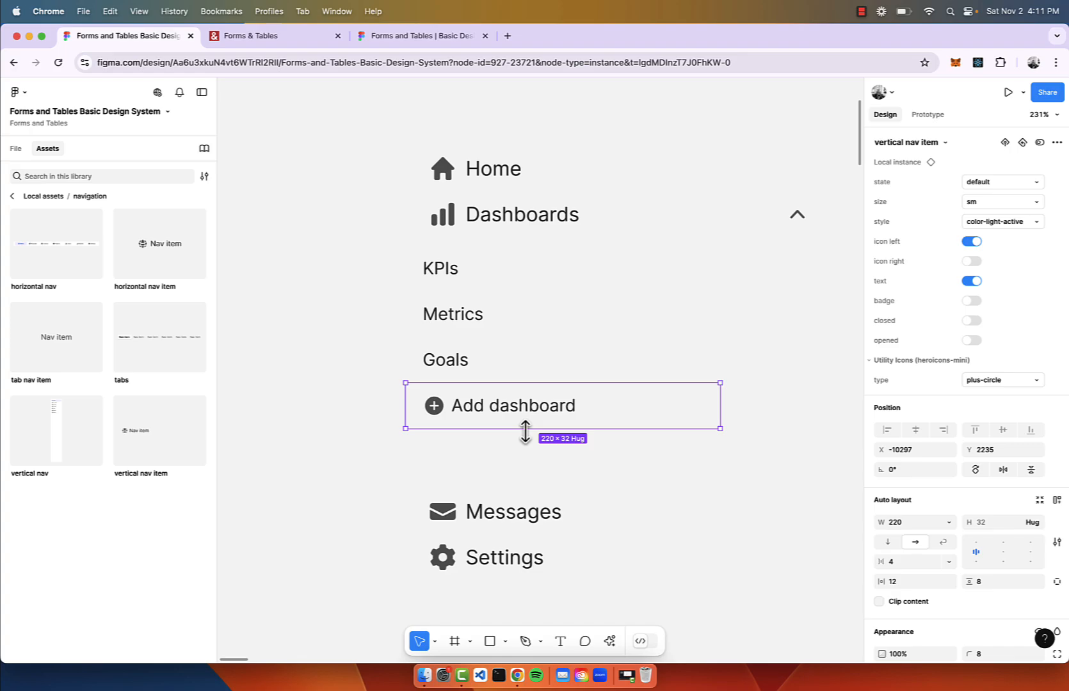
- Apply the Blue-2 color style to the Add dashboard text
double_click(531, 408)
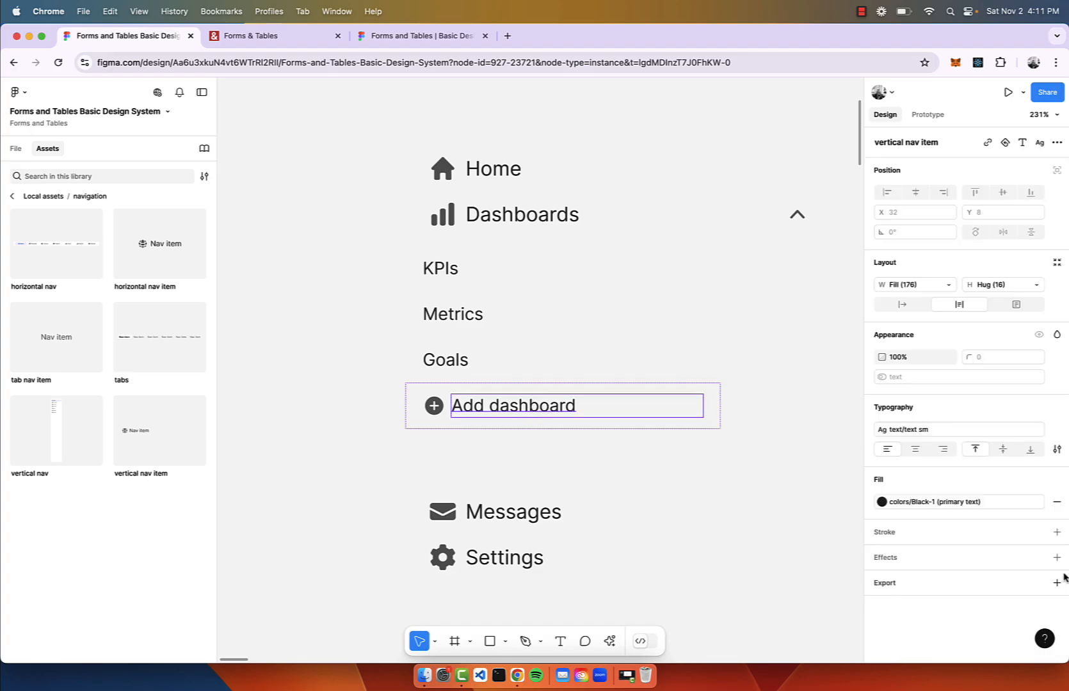
click(931, 502)
scroll(809, 595, down, 3)
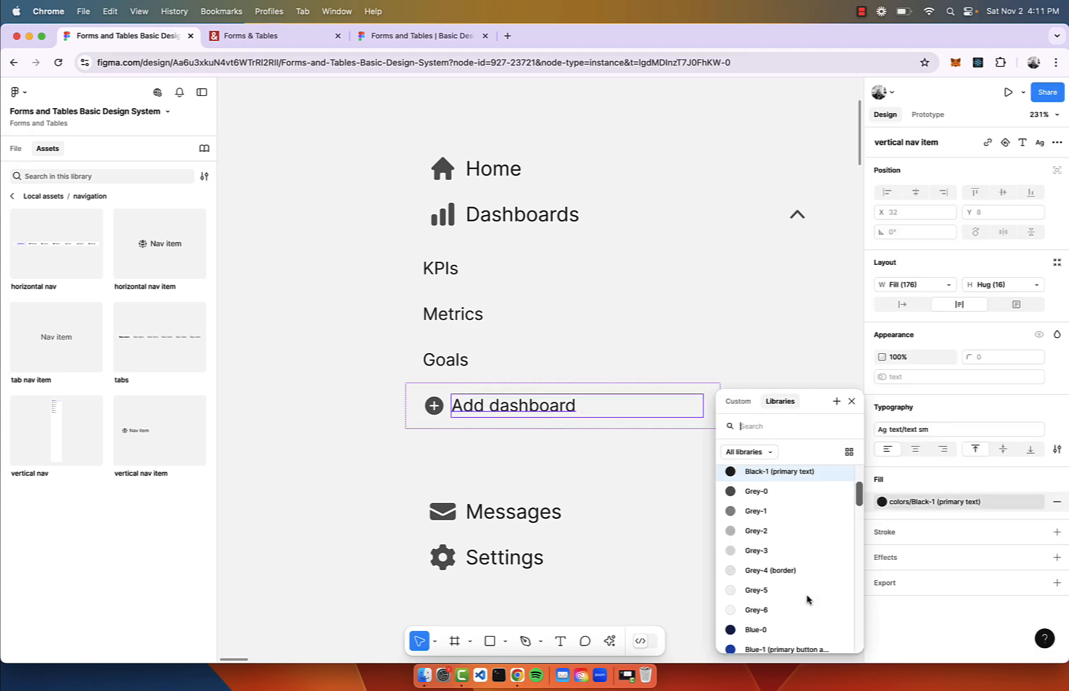
scroll(807, 598, down, 2)
click(773, 565)
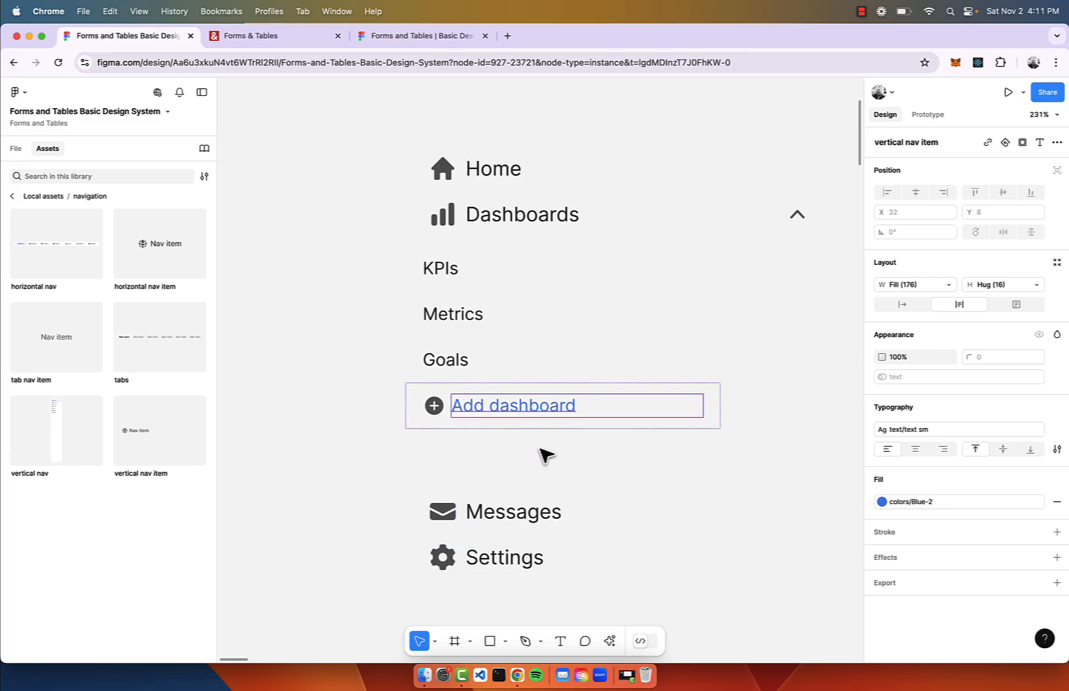
- Apply the Blue-2 color style to the plus-circle icon of the Add dashboard item
click(435, 406)
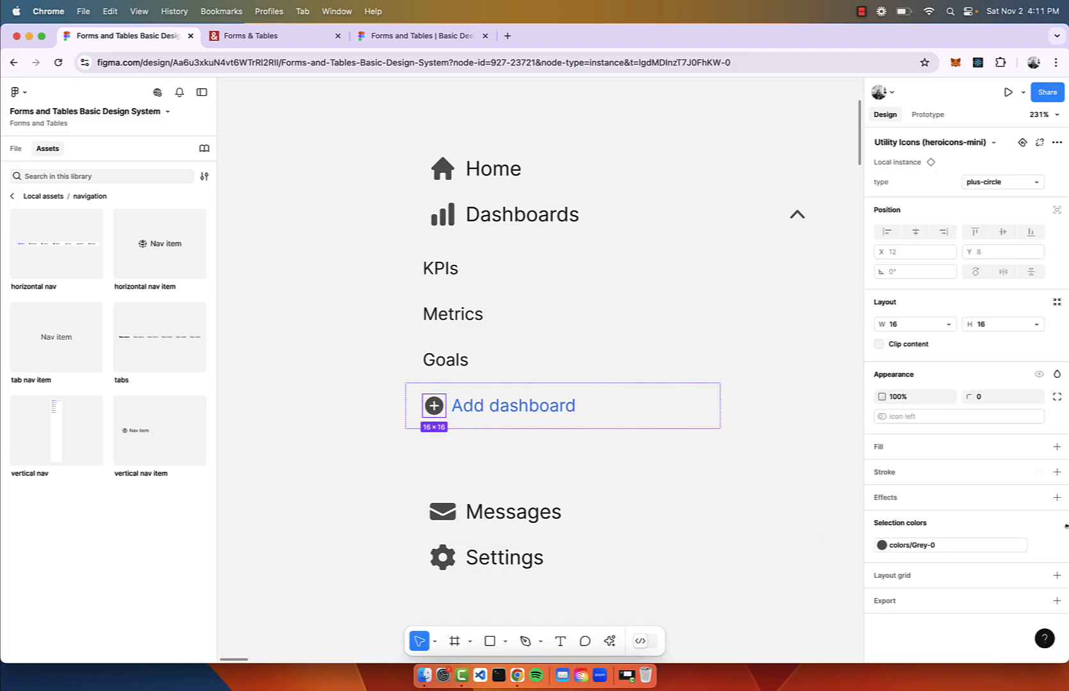
click(881, 545)
scroll(776, 582, down, 5)
scroll(776, 582, up, 3)
scroll(776, 582, up, 2)
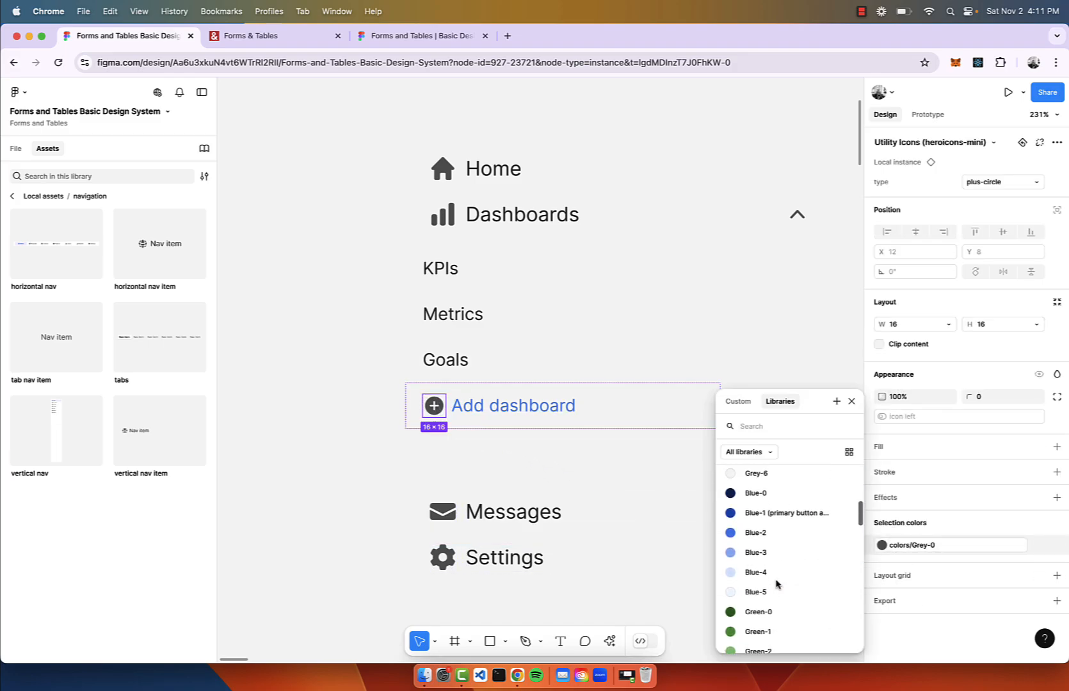
click(771, 535)
click(684, 494)
- Set the Dashboards item's state to active
scroll(683, 495, down, 3)
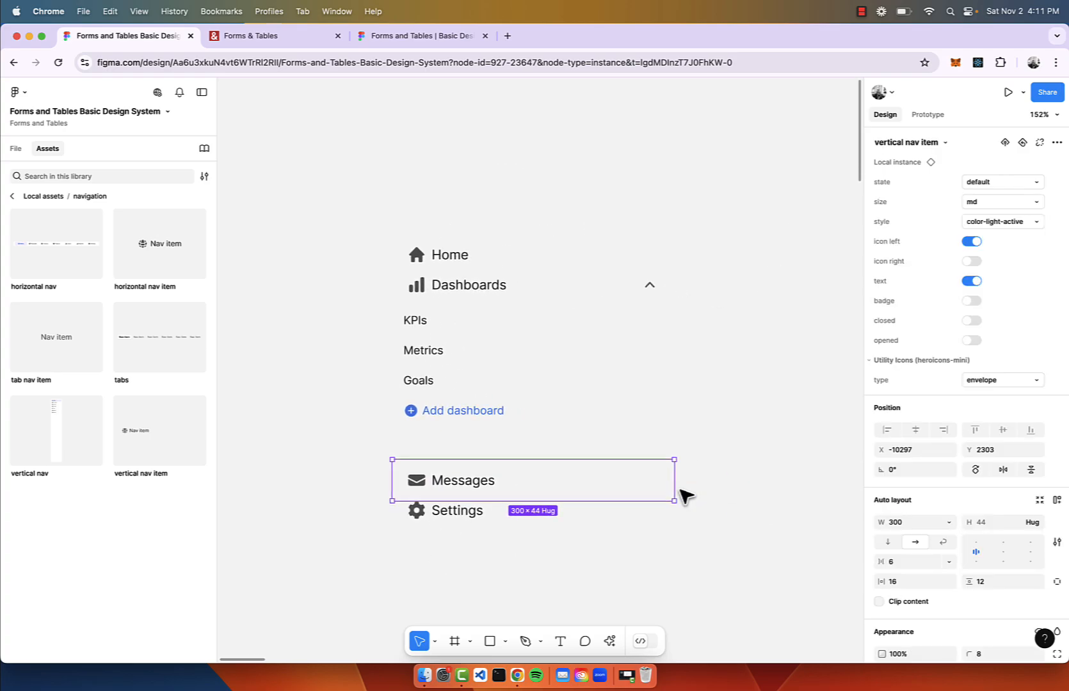
click(477, 289)
scroll(477, 289, up, 2)
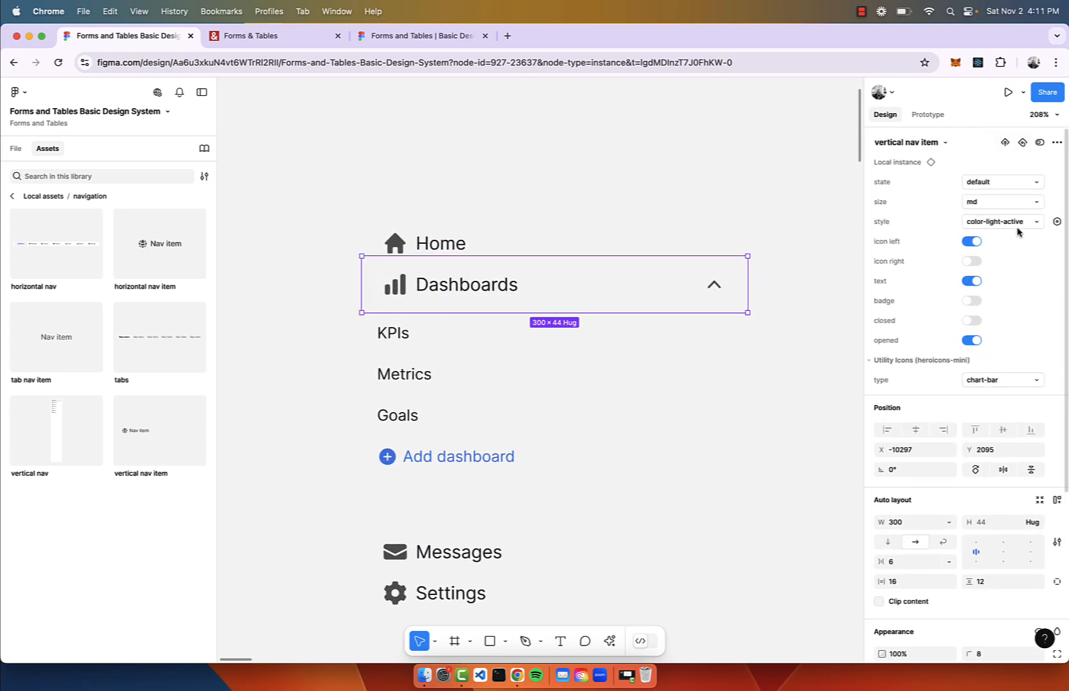
click(1009, 186)
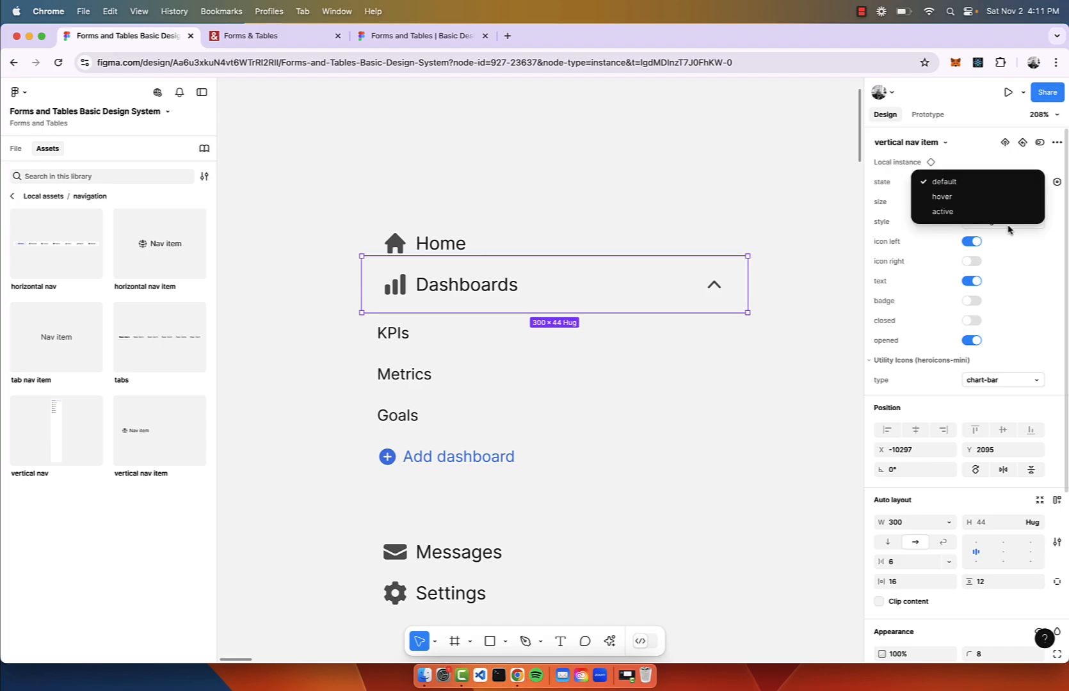
click(1009, 212)
scroll(410, 353, down, 2)
- Set the Metrics sub-item's state to active
click(410, 353)
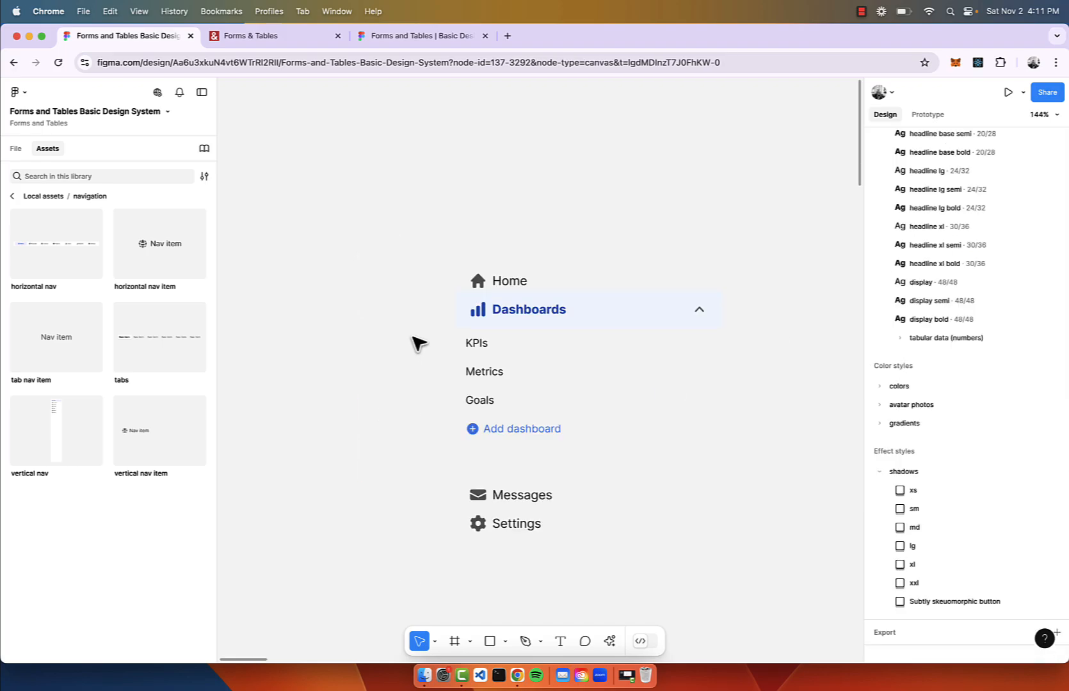
drag(413, 337, 594, 416)
scroll(704, 420, up, 3)
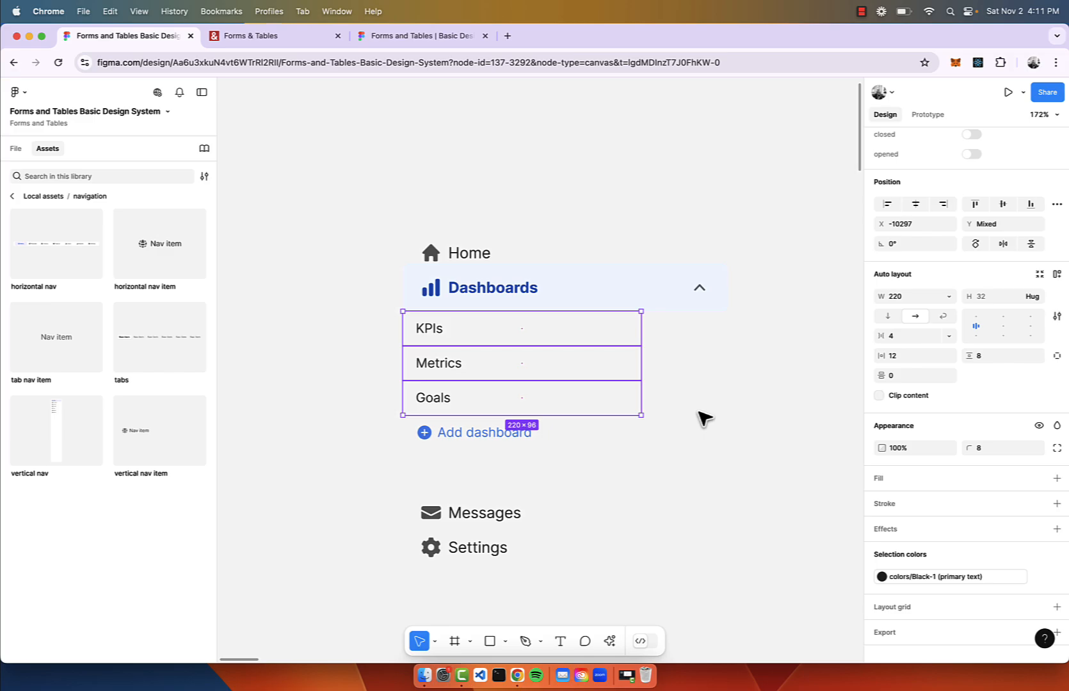
click(692, 420)
click(487, 366)
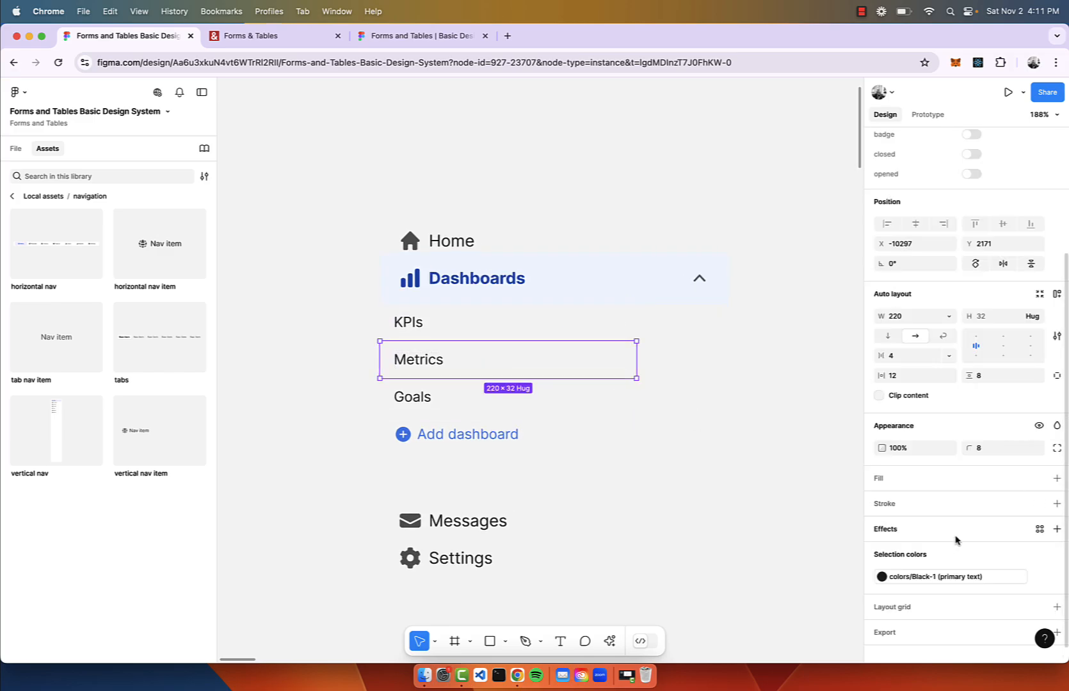
scroll(956, 541, down, 1)
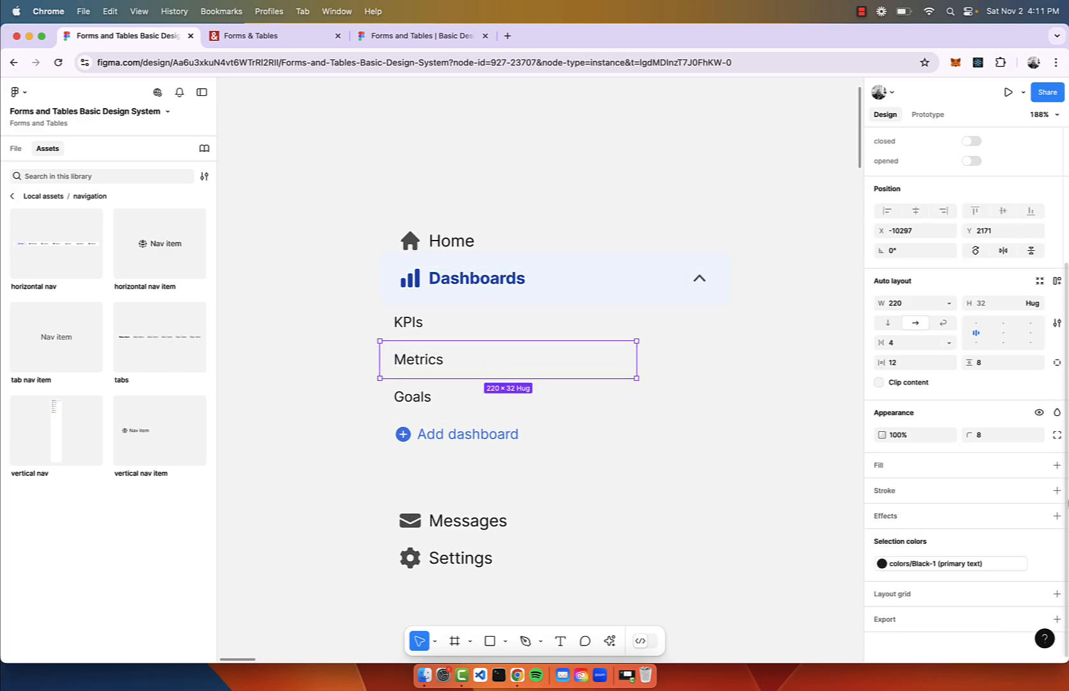
scroll(1042, 486, up, 3)
click(1002, 182)
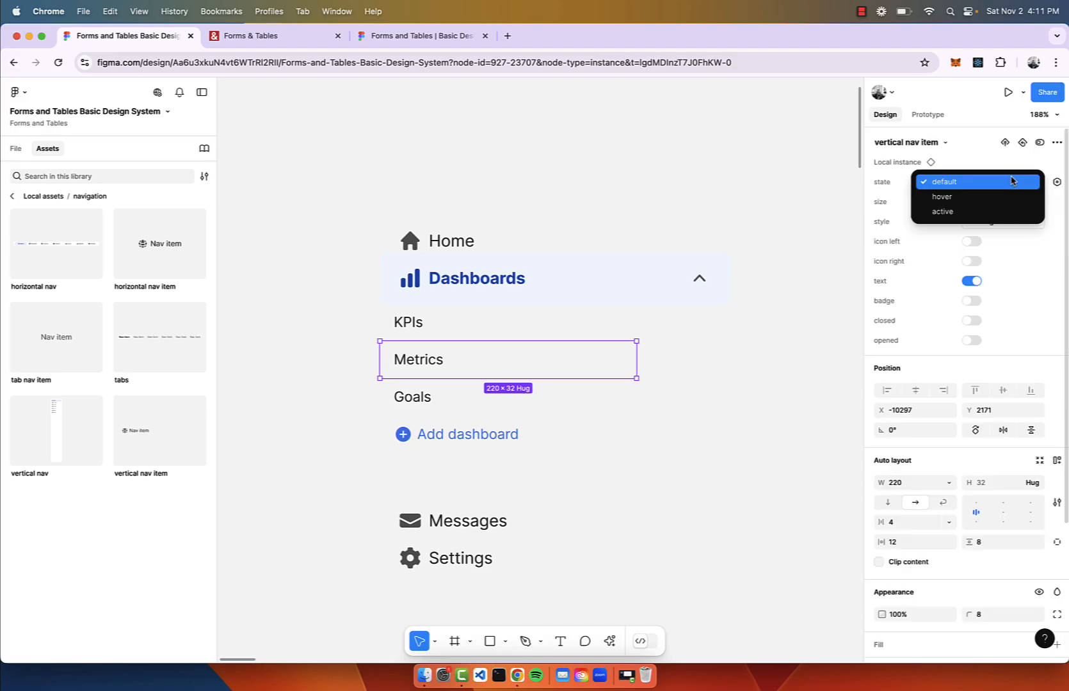
click(999, 211)
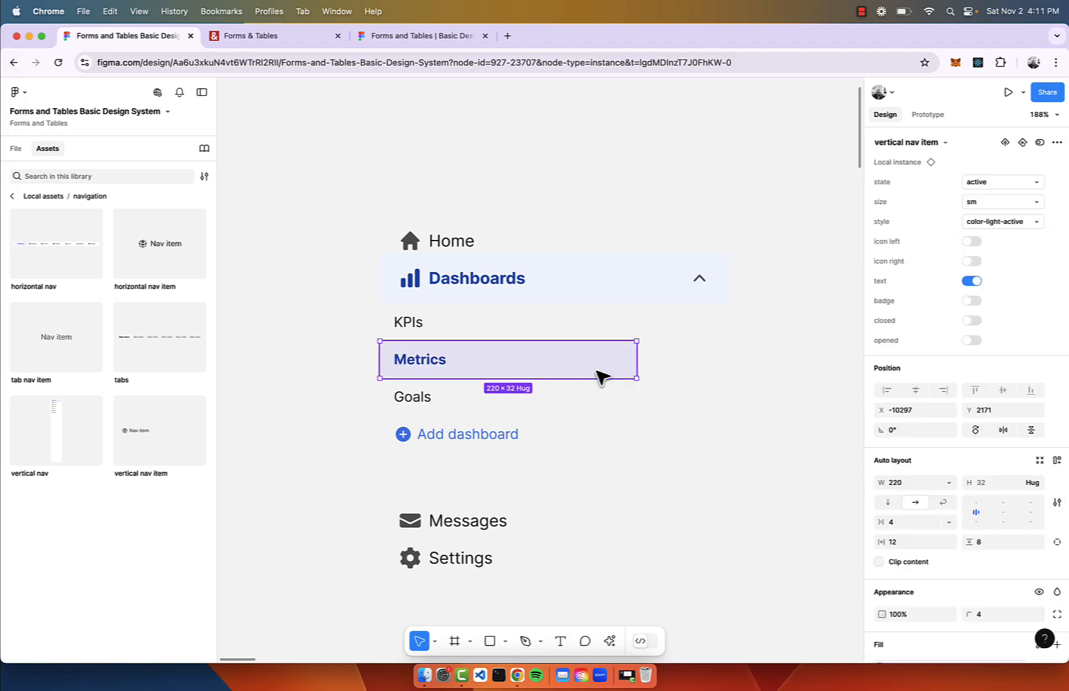
- Wrap the KPIs, Metrics, Goals and Add dashboard sub-items together in a vertical auto layout frame
scroll(730, 366, down, 2)
drag(429, 370, 666, 475)
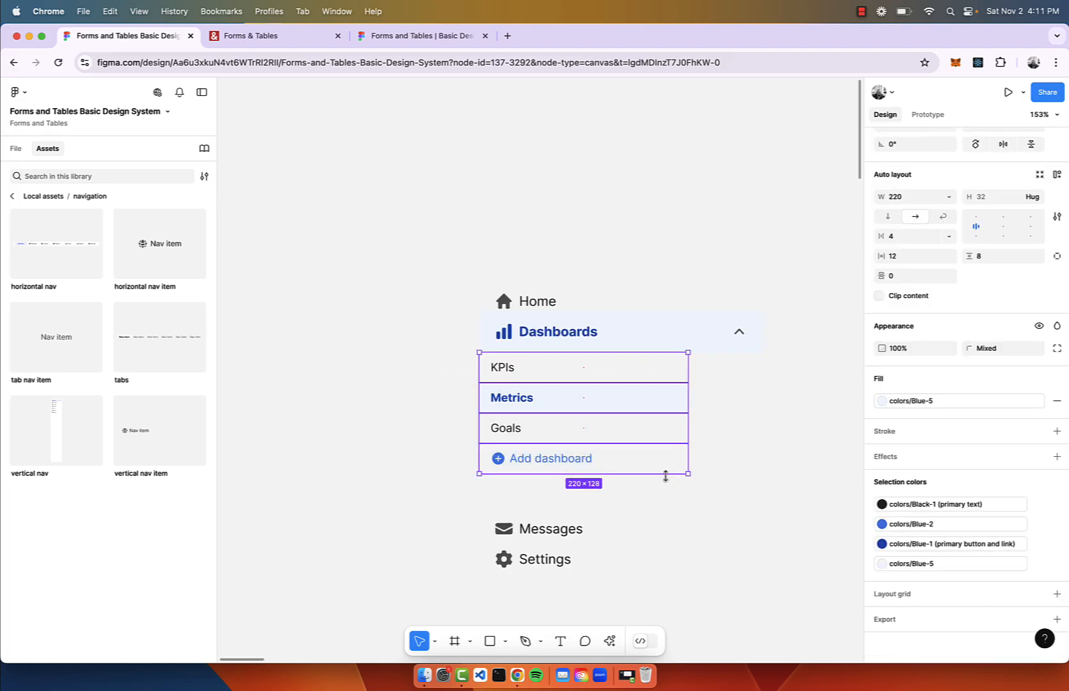
key(shift+a)
scroll(665, 474, right, 4)
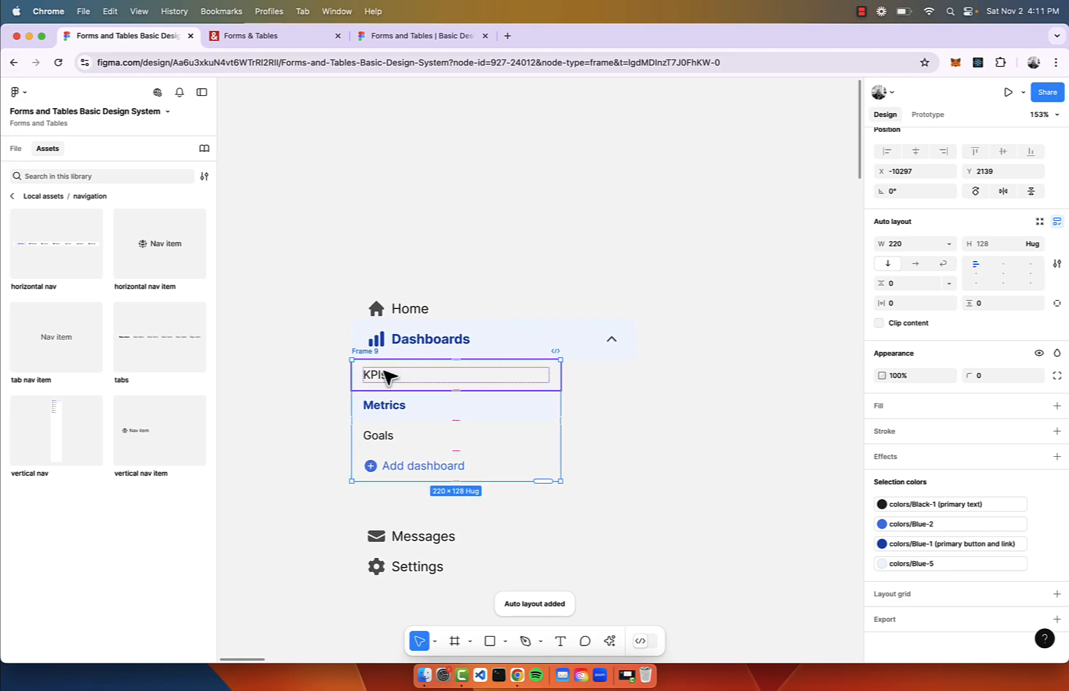
- Wrap Home, Dashboards, the sub-item frame, Messages and Settings together in one auto layout frame
scroll(403, 307, down, 3)
click(323, 241)
drag(323, 241, 630, 569)
key(shift+a)
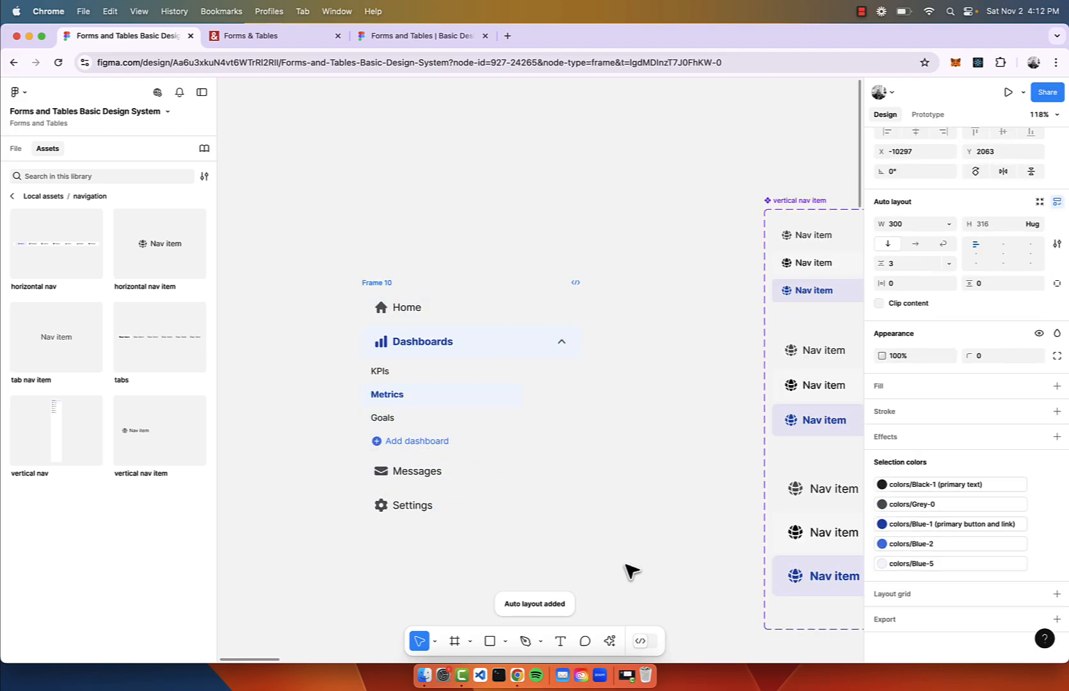
- Set the vertical gap between items in the whole menu's auto layout frame to 0
scroll(629, 569, left, 2)
click(919, 265)
text(3)
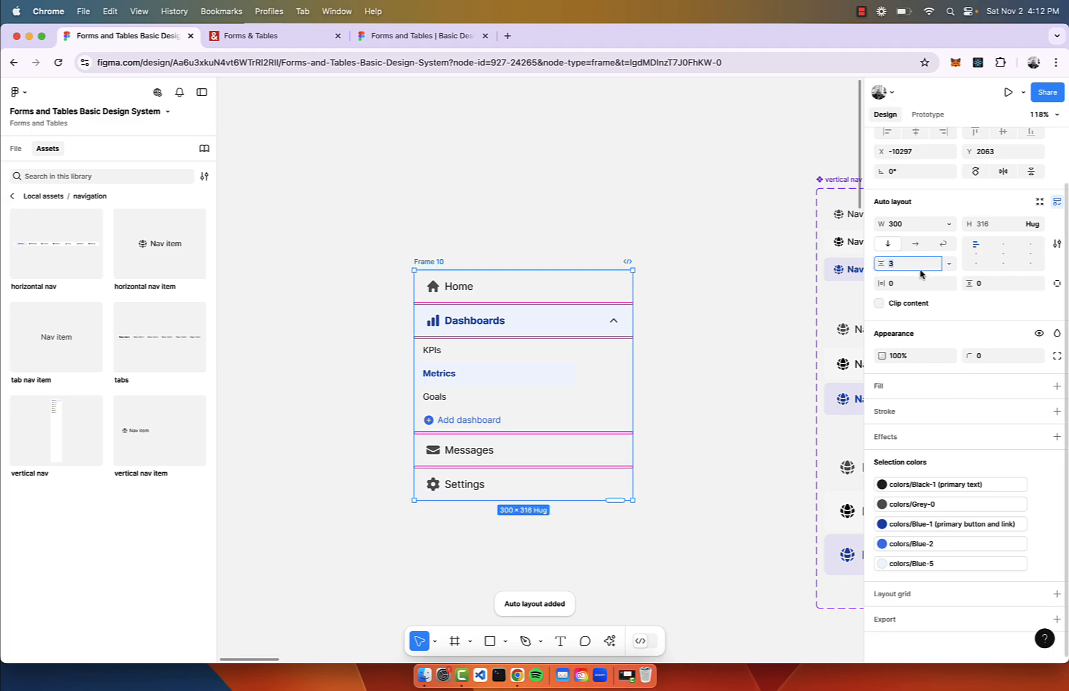
text(0)
key(Return)
scroll(506, 304, up, 3)
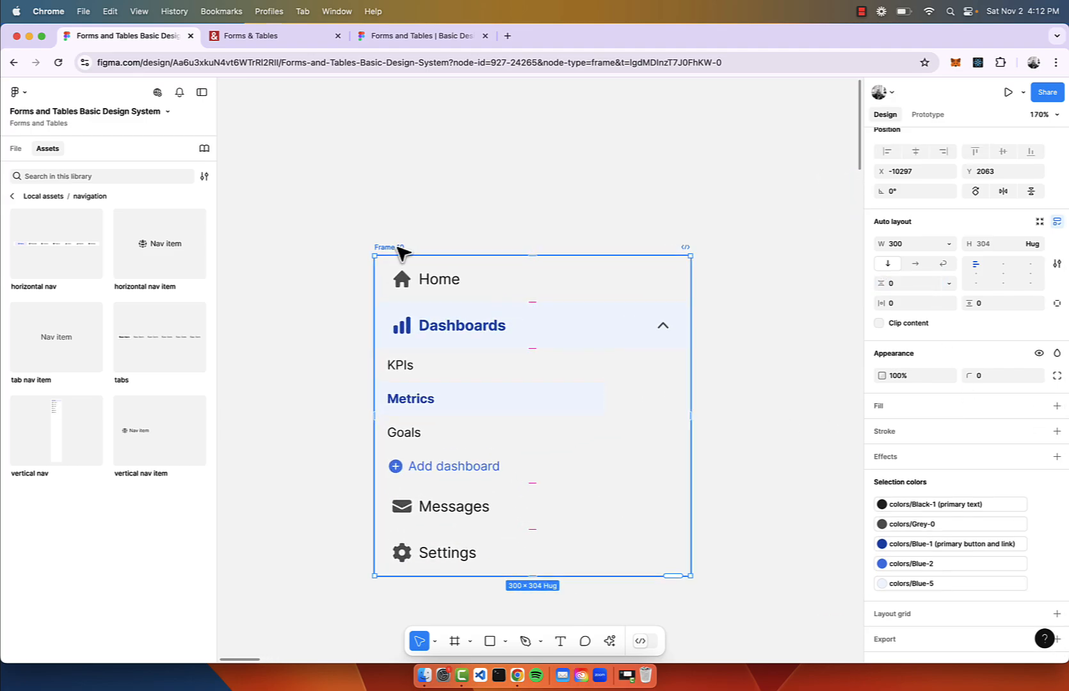
- Set the width of all items inside the menu's auto layout frame to fill container
key(Return)
click(948, 246)
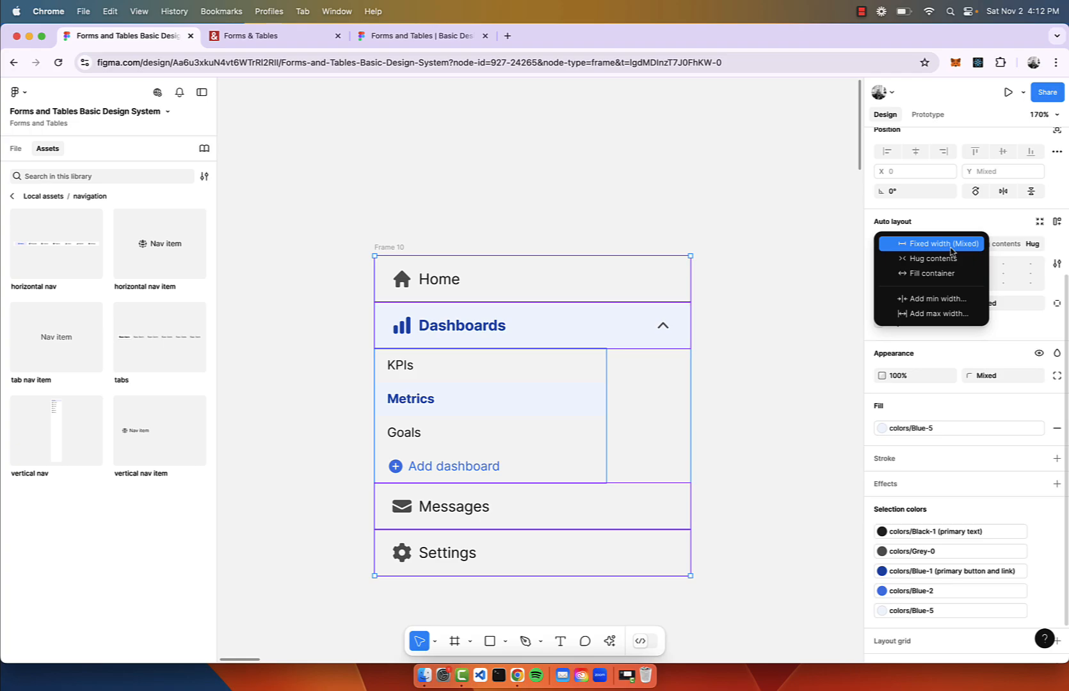
click(935, 274)
click(536, 130)
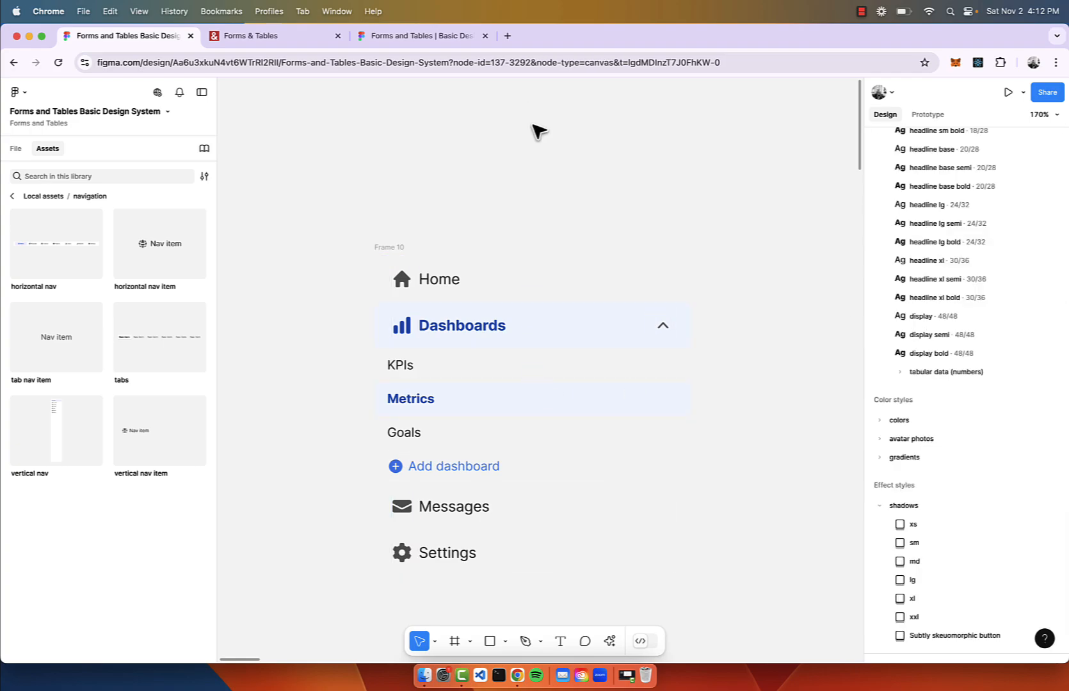
- Set the horizontal padding of the frame holding KPIs, Metrics, Goals and Add dashboard to 32
click(537, 384)
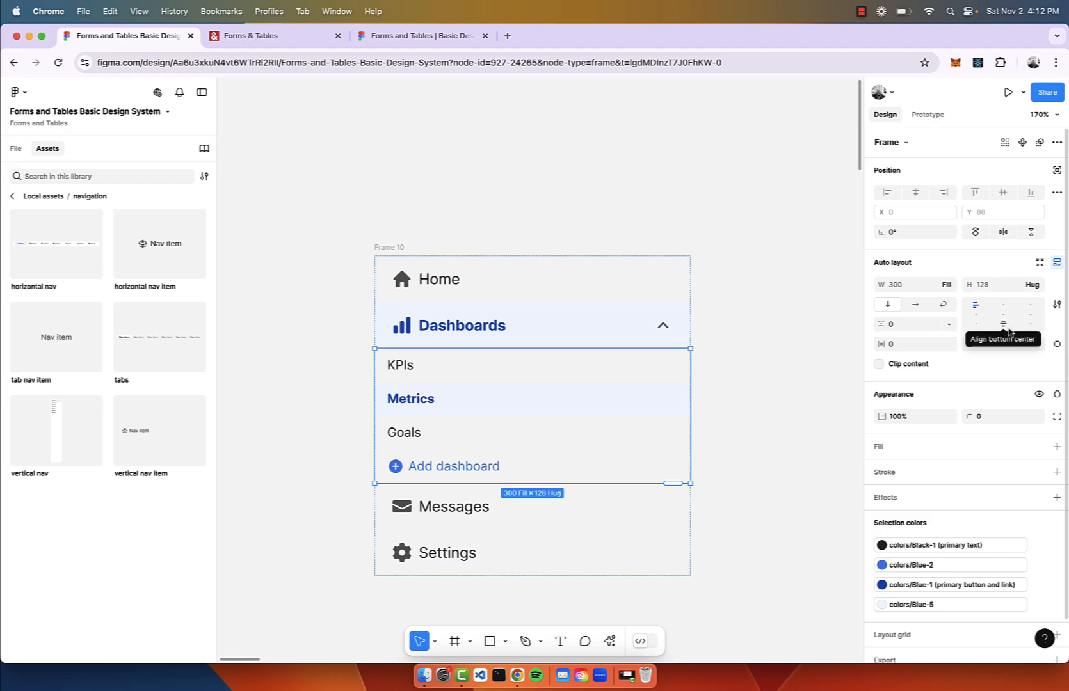
click(935, 348)
text(3)
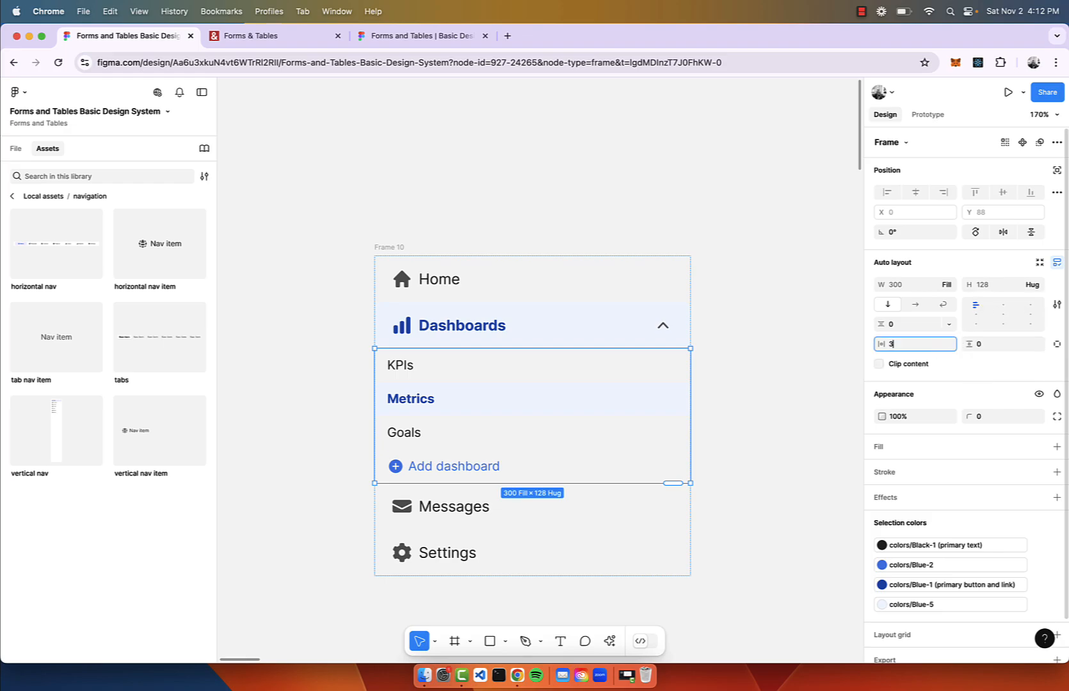
text(2)
key(Return)
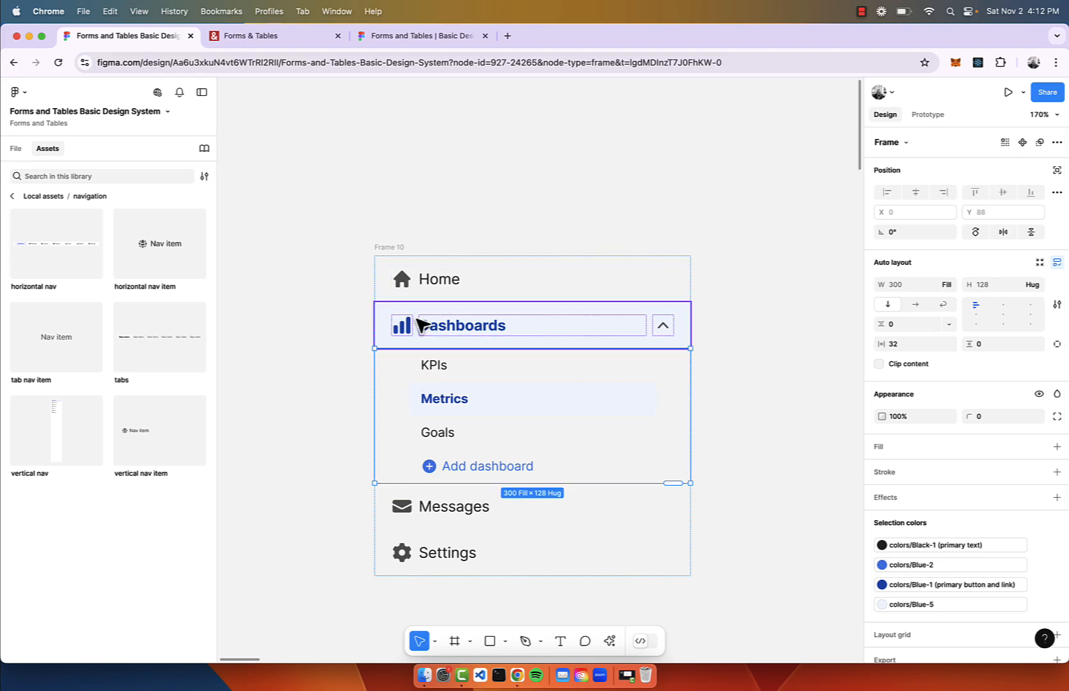
click(269, 250)
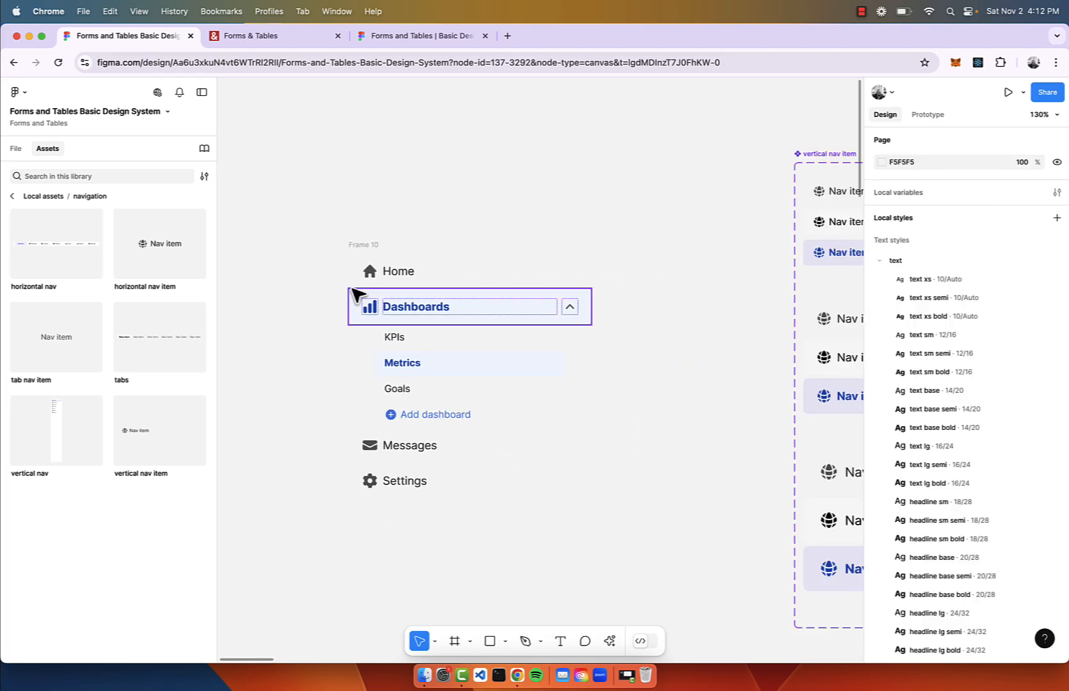
- Fill the whole menu frame with the White color style from the library
key(shift+equal)
scroll(557, 409, down, 3)
click(421, 268)
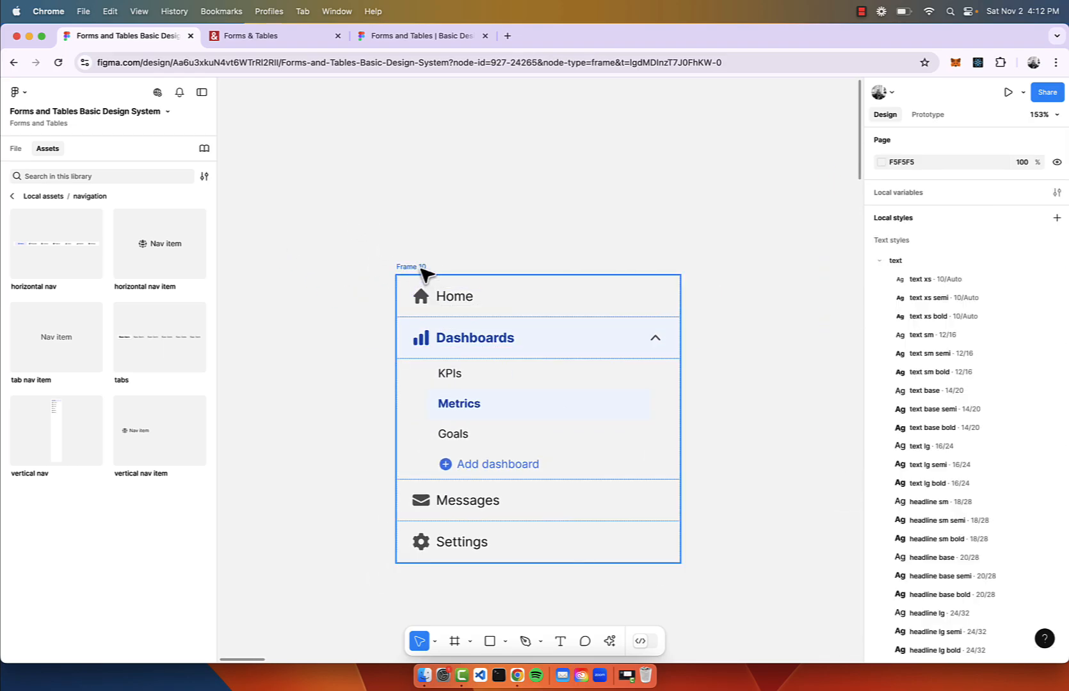
scroll(421, 268, down, 6)
scroll(421, 269, right, 1)
scroll(421, 269, down, 1)
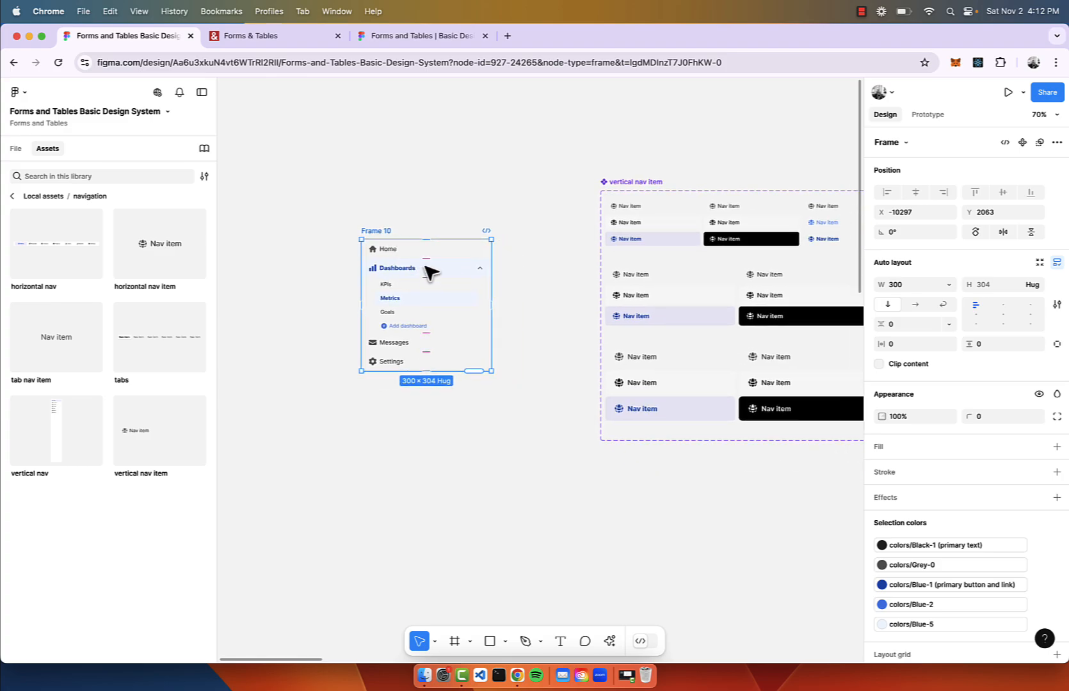
click(1040, 447)
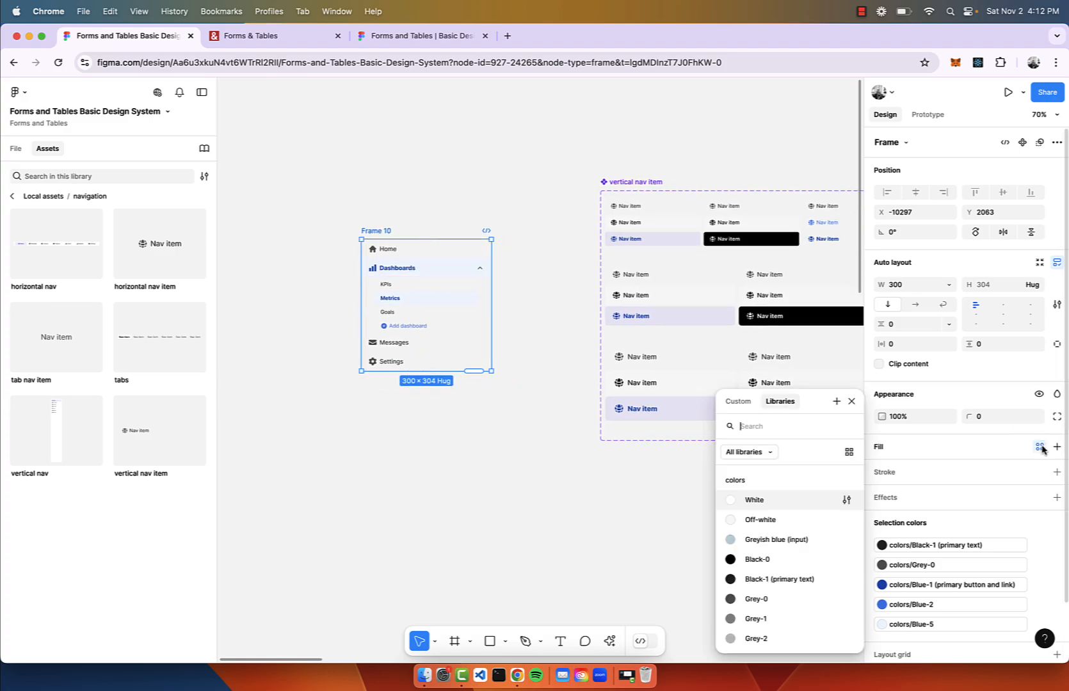
click(770, 509)
click(437, 487)
- Set the menu frame's horizontal padding to 16 and its vertical padding to 12
scroll(434, 460, up, 2)
scroll(434, 461, left, 1)
click(417, 286)
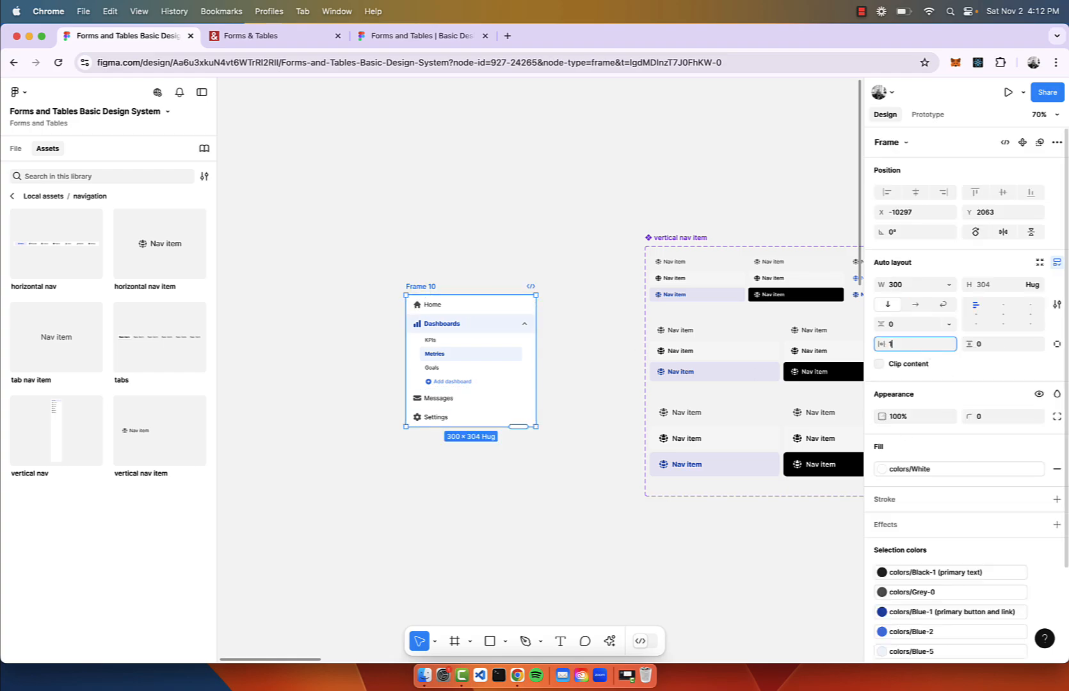
text(16)
key(Return)
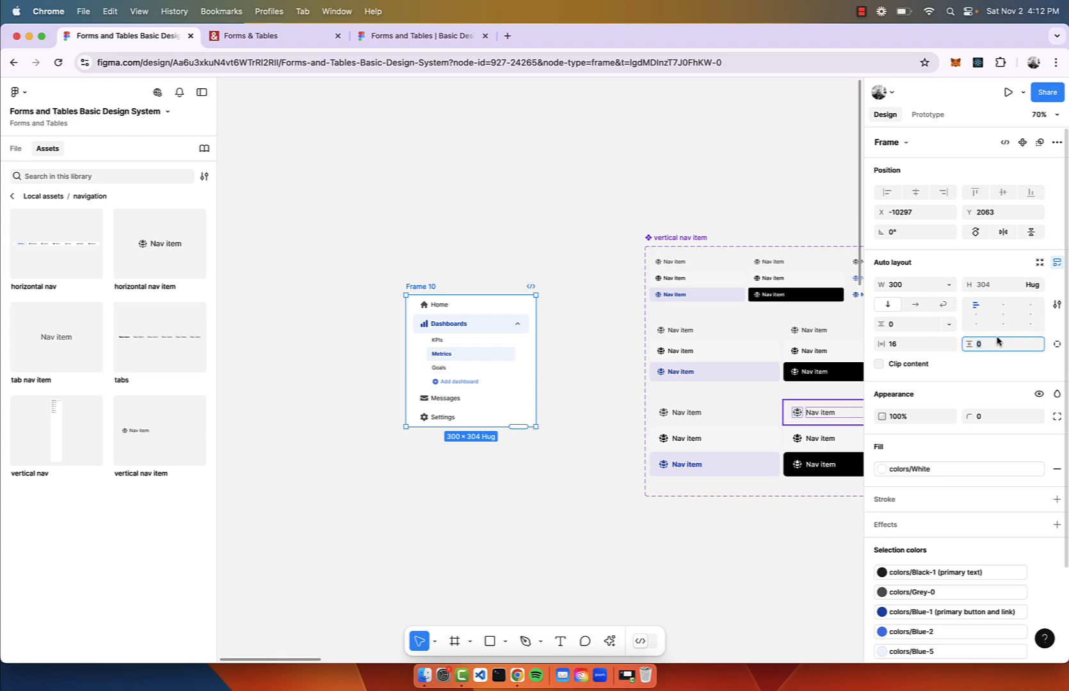
text(12)
key(Return)
- Resize the menu frame to about 253 wide and 804 tall, and set its horizontal padding to 12
scroll(579, 201, up, 3)
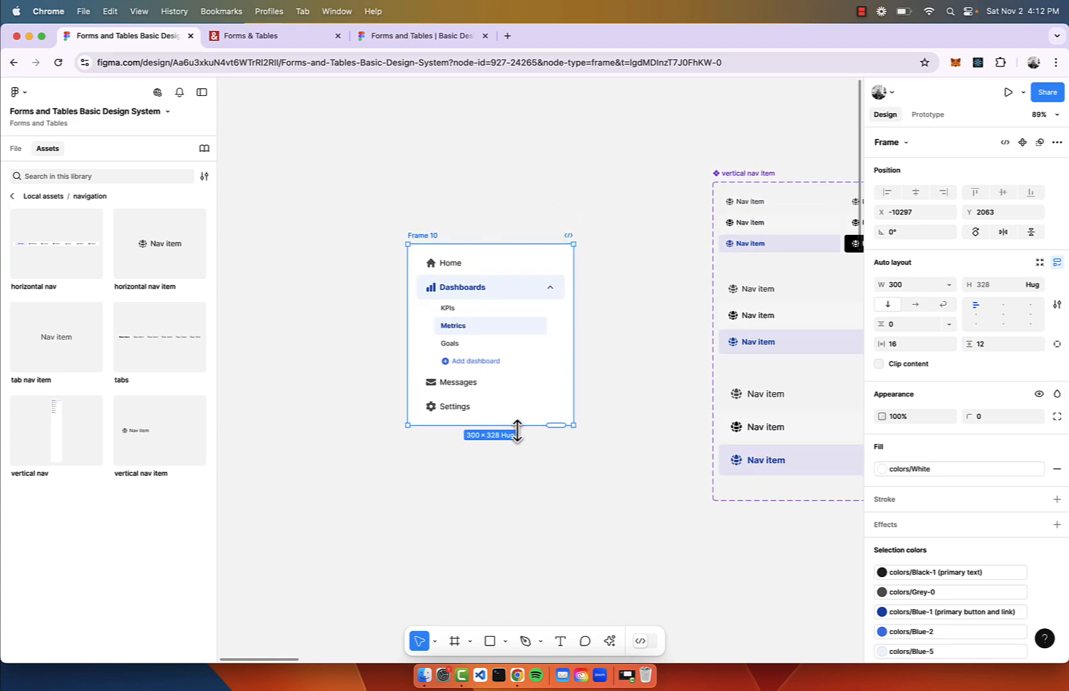
drag(517, 430, 516, 618)
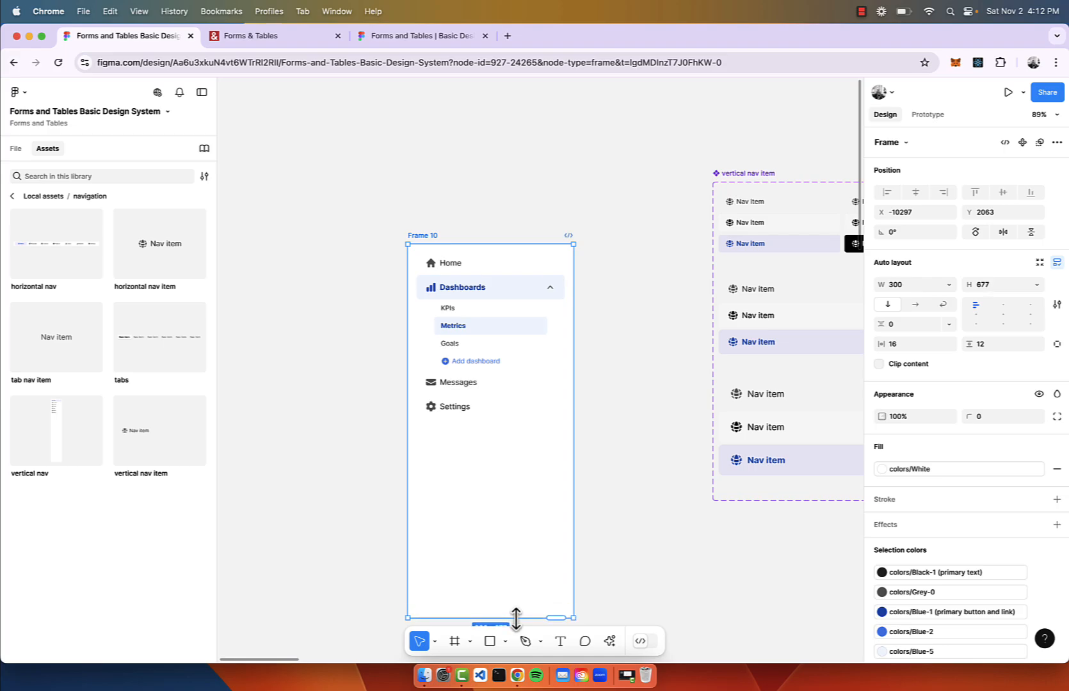
scroll(519, 564, down, 4)
drag(509, 510, 509, 580)
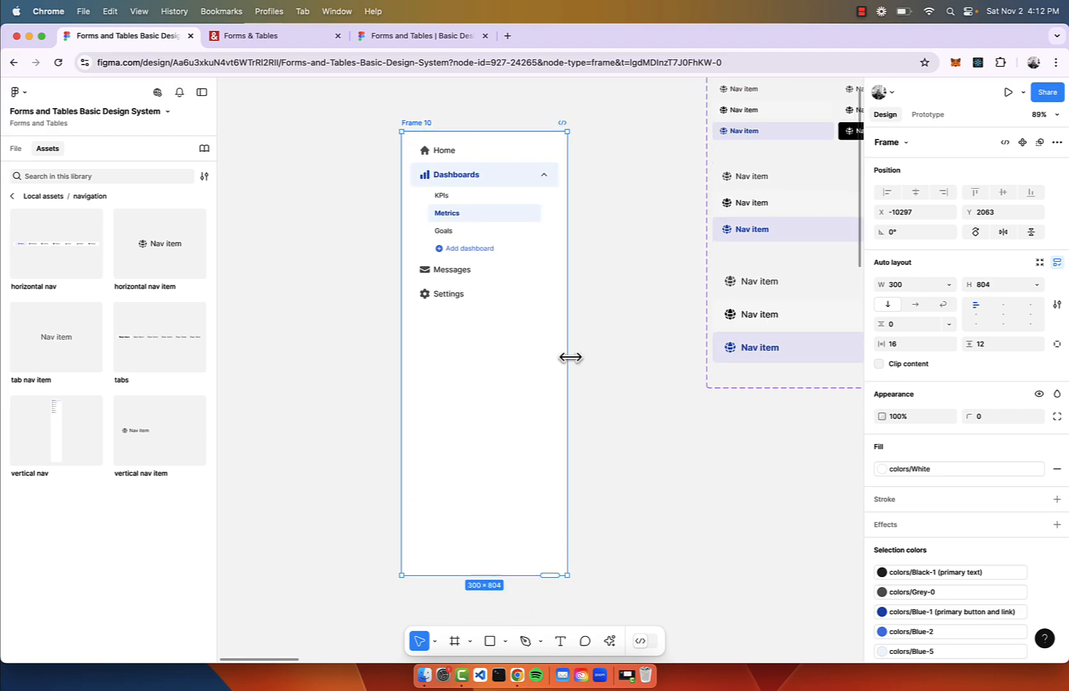
drag(571, 358, 543, 354)
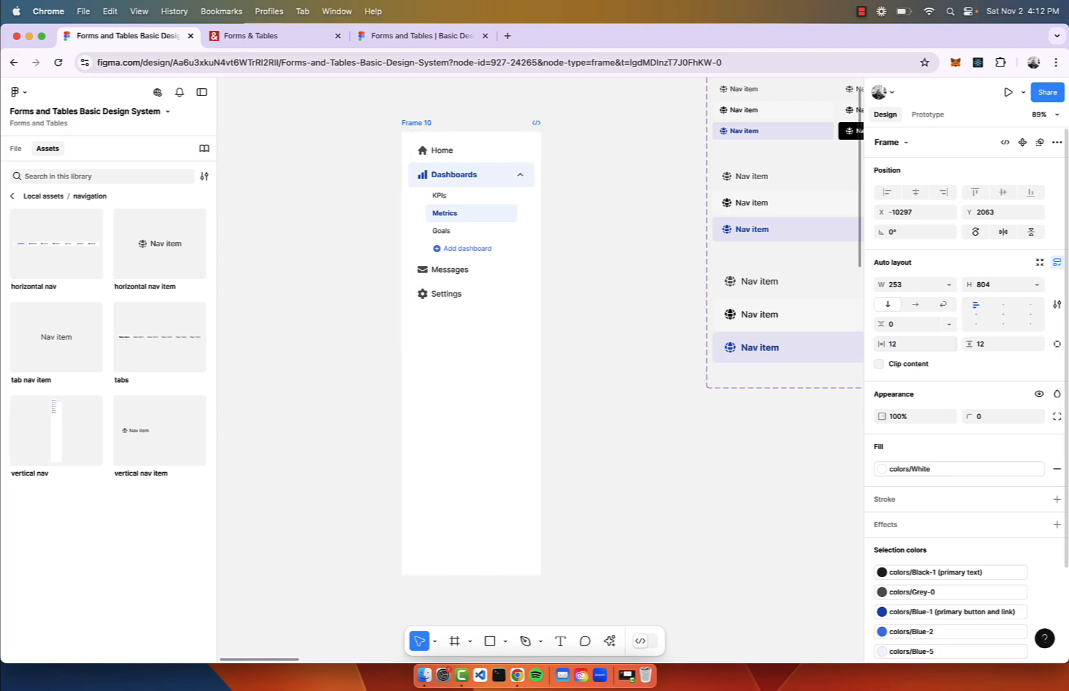
scroll(370, 219, down, 5)
click(437, 136)
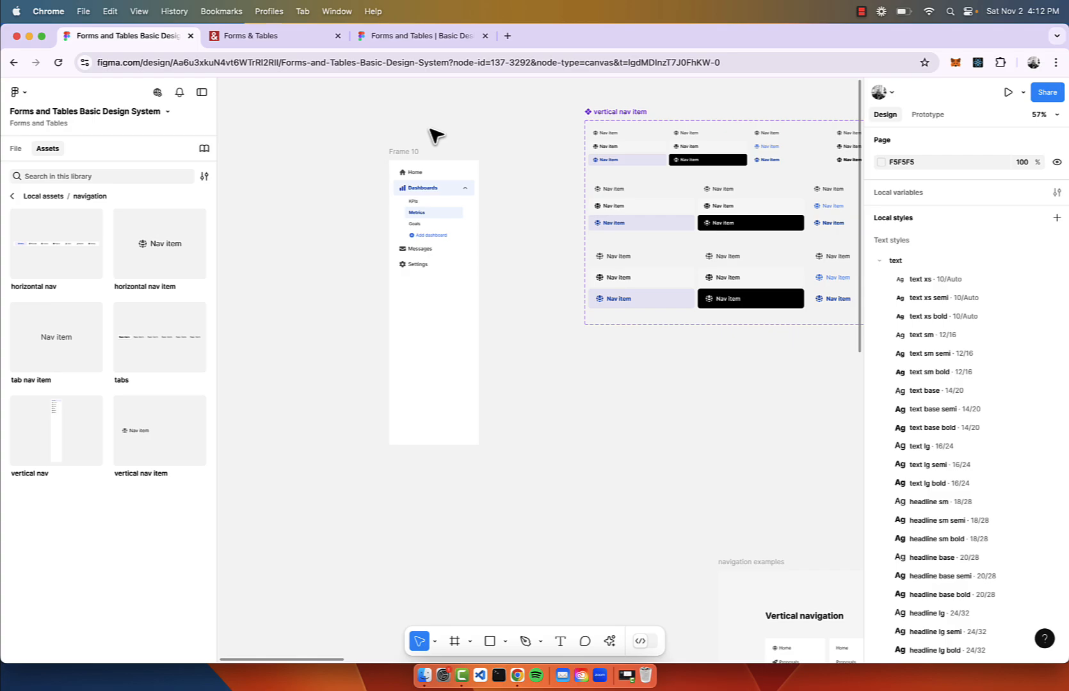
- Move the menu frame away from the vertical nav item component set and extend its height to 900
drag(413, 153, 279, 211)
scroll(280, 211, left, 5)
scroll(280, 211, down, 2)
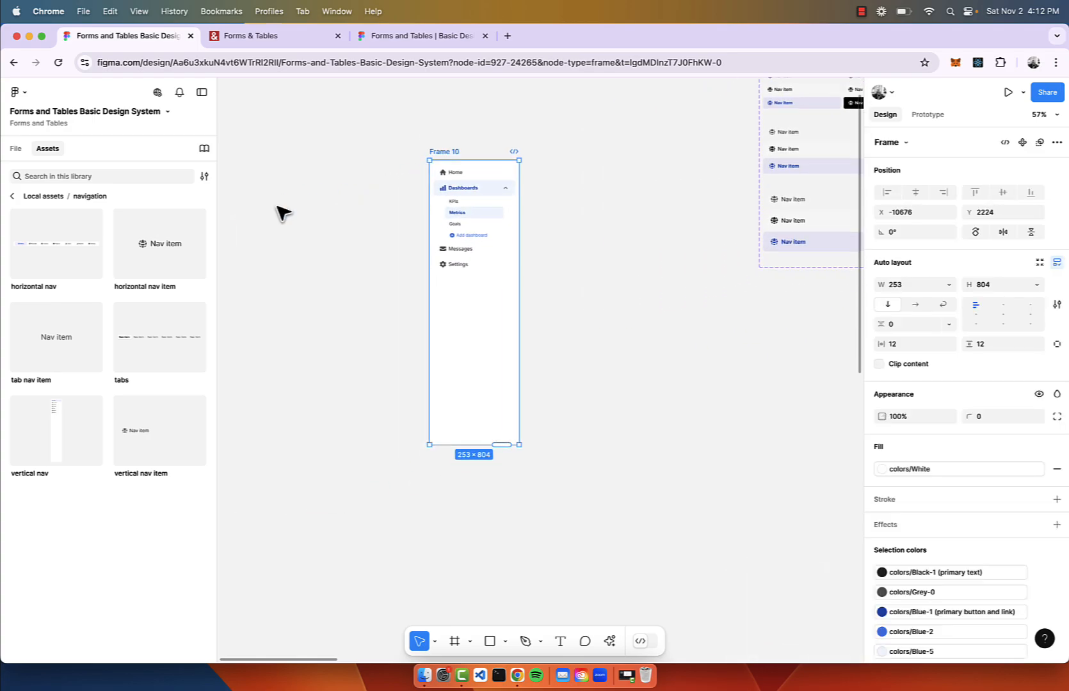
drag(483, 448, 484, 478)
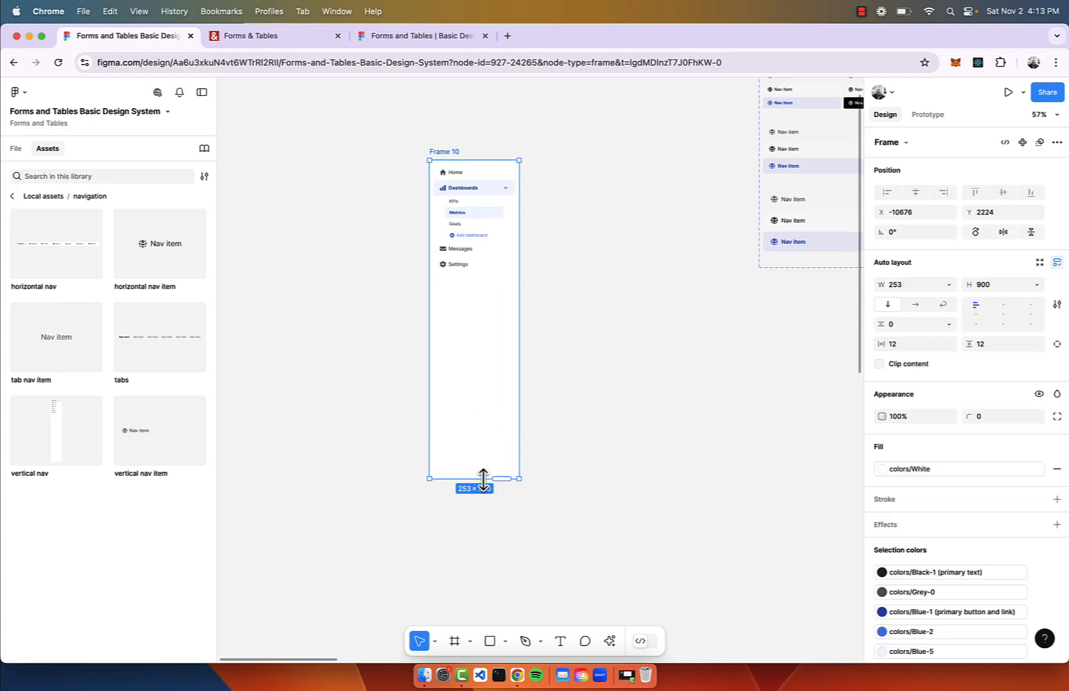
- Move the menu frame farther out into empty canvas, to about X -11638, Y 2628
click(468, 136)
drag(435, 153, 266, 152)
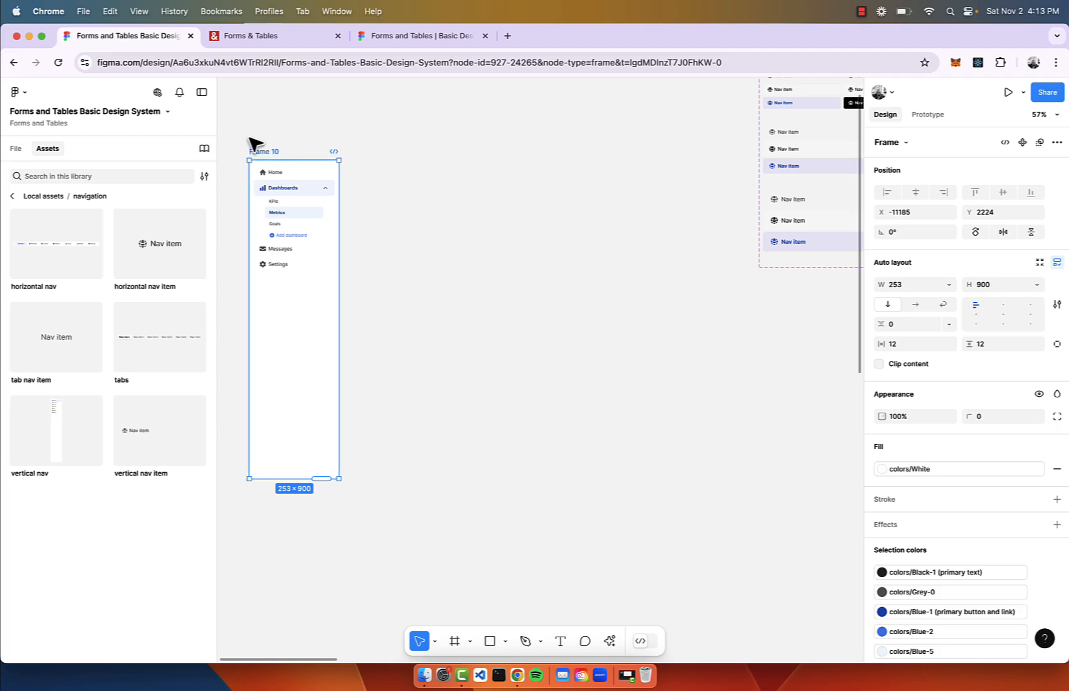
scroll(291, 152, left, 3)
scroll(378, 147, up, 5)
scroll(454, 91, down, 2)
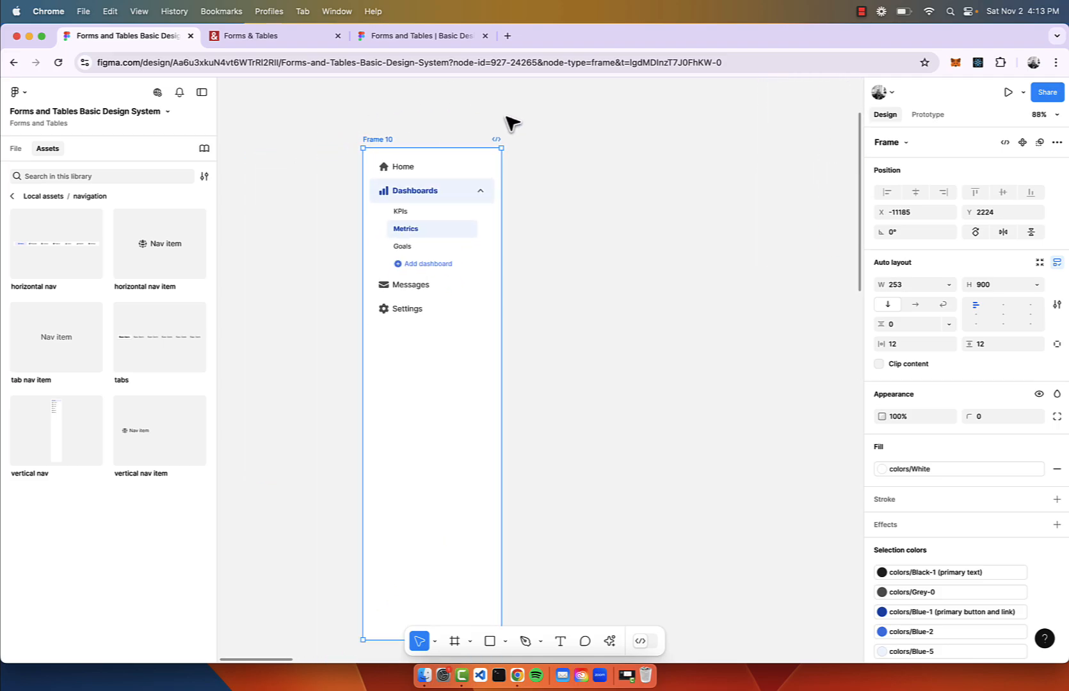
scroll(580, 274, down, 5)
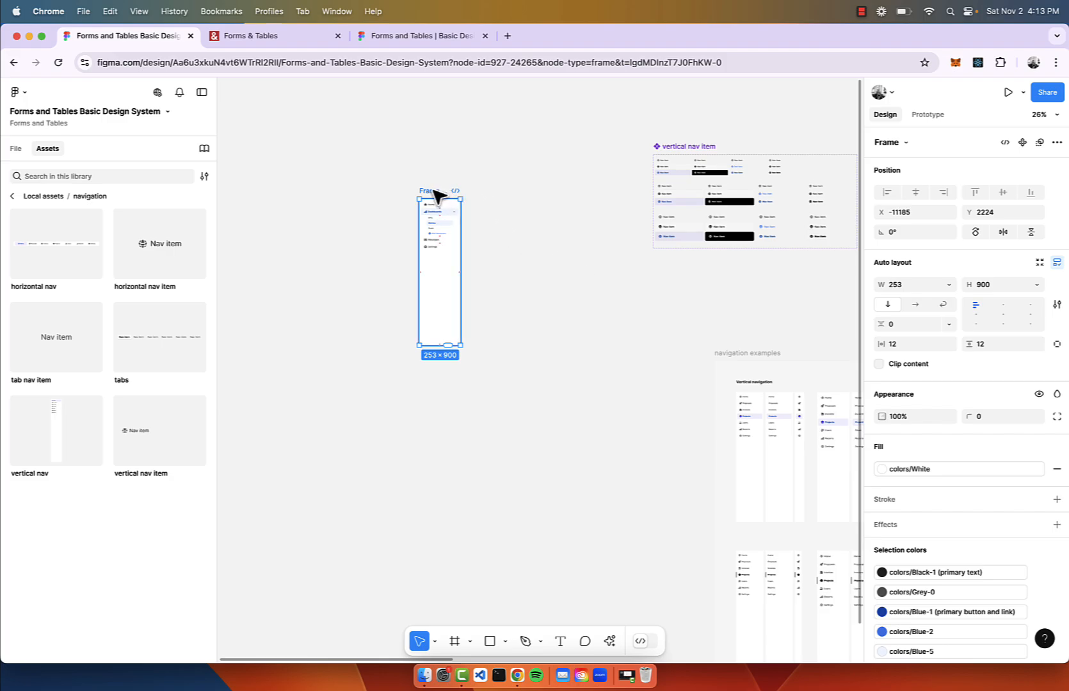
drag(435, 196, 363, 258)
scroll(366, 258, up, 3)
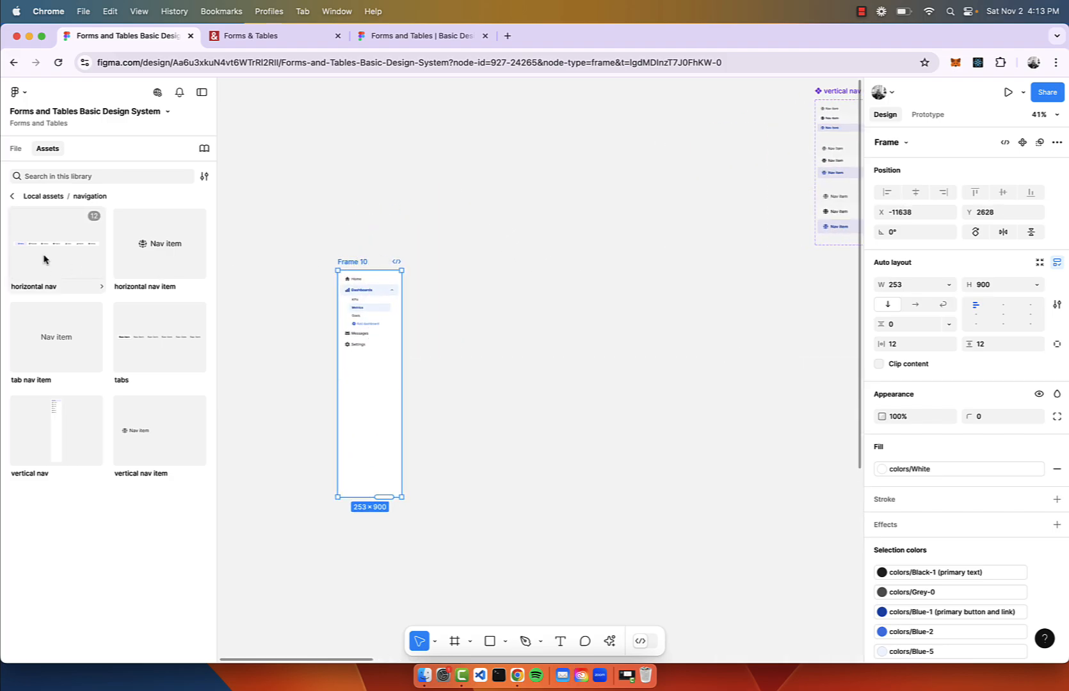
- Place a chart component from the data visualization (charts) assets beside the menu, with size md and type bar
click(12, 196)
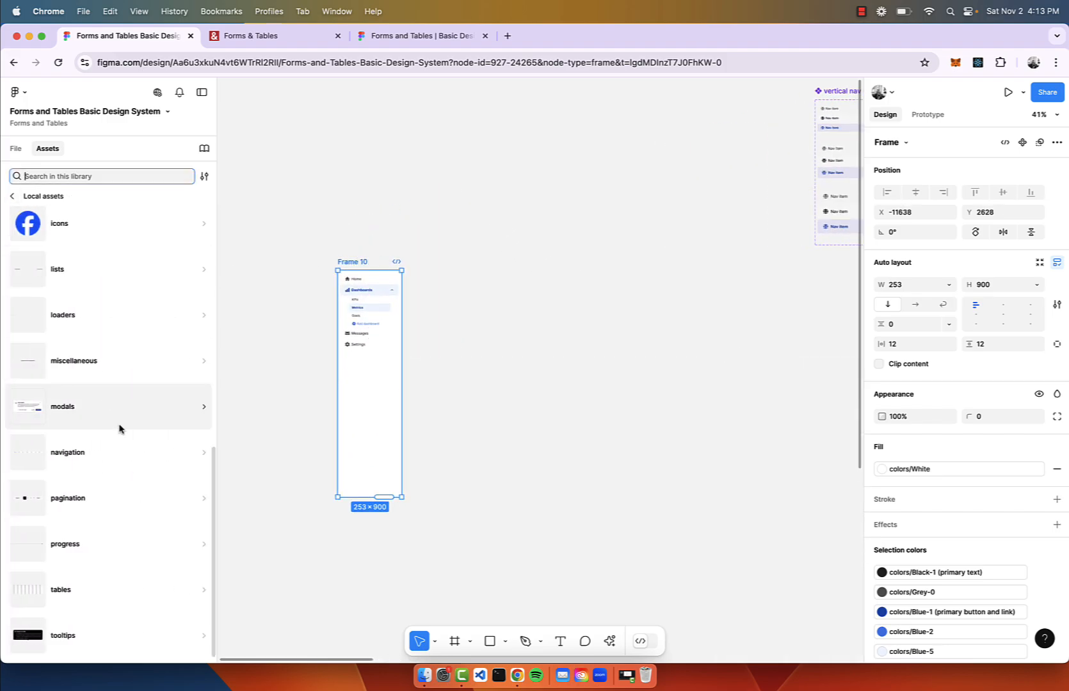
scroll(119, 428, up, 5)
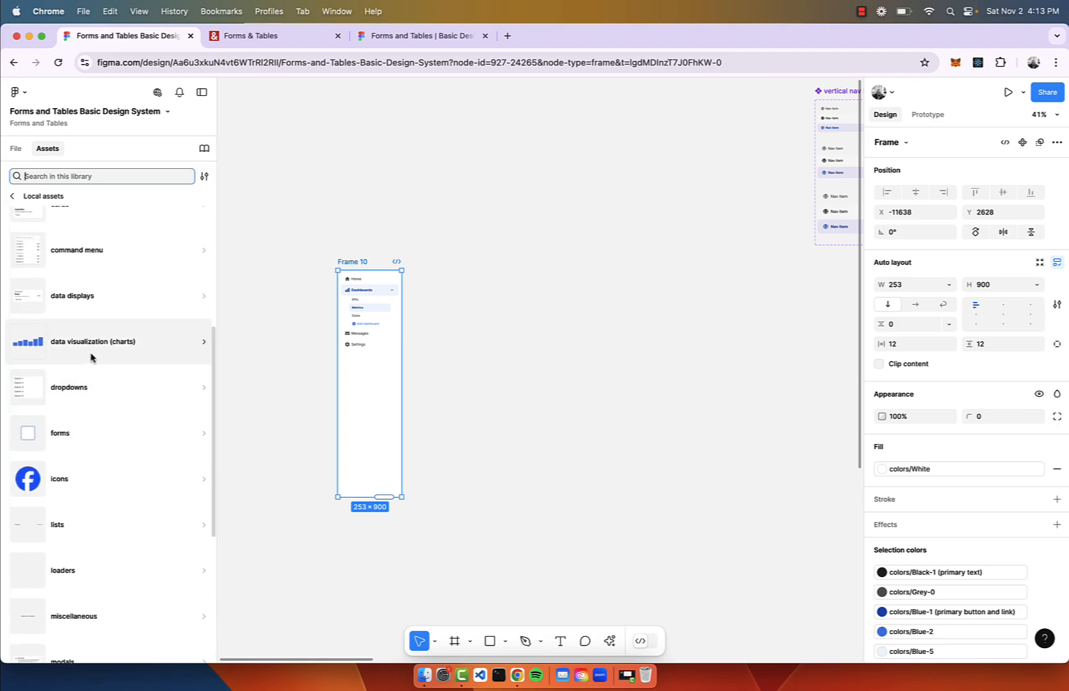
click(93, 342)
drag(180, 350, 509, 322)
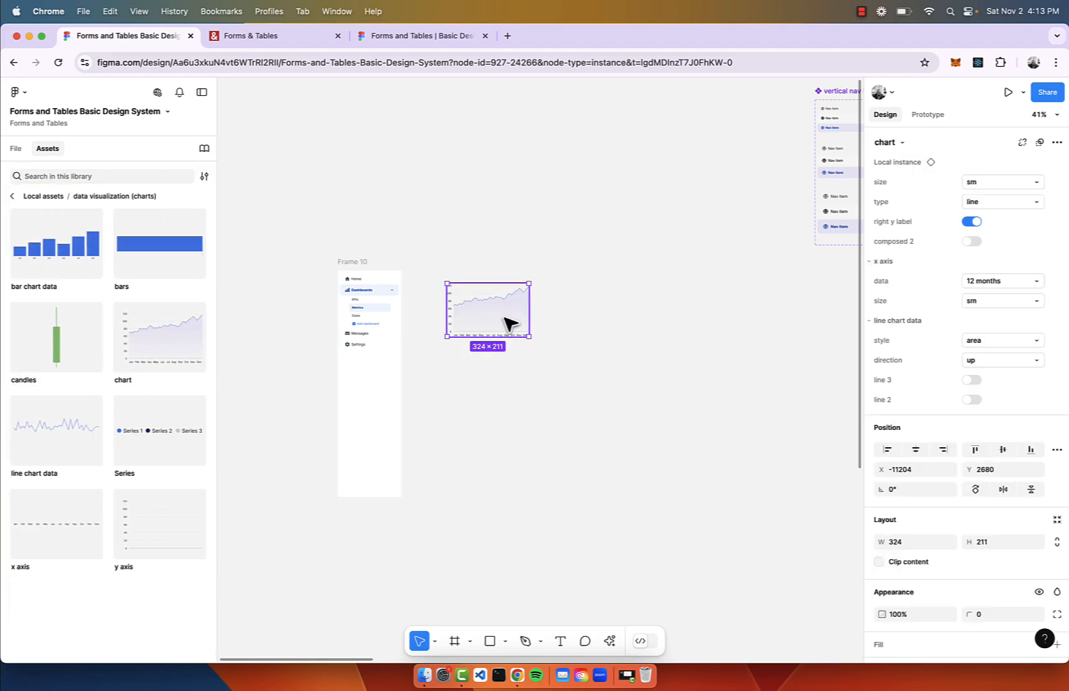
click(1013, 185)
click(1000, 200)
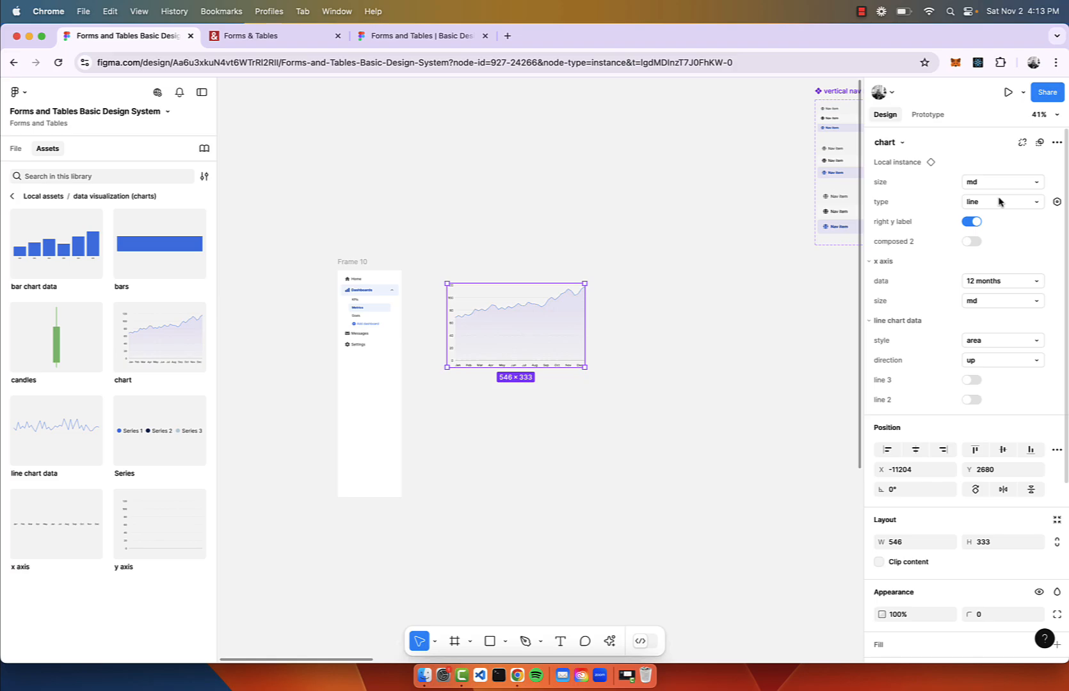
click(1010, 204)
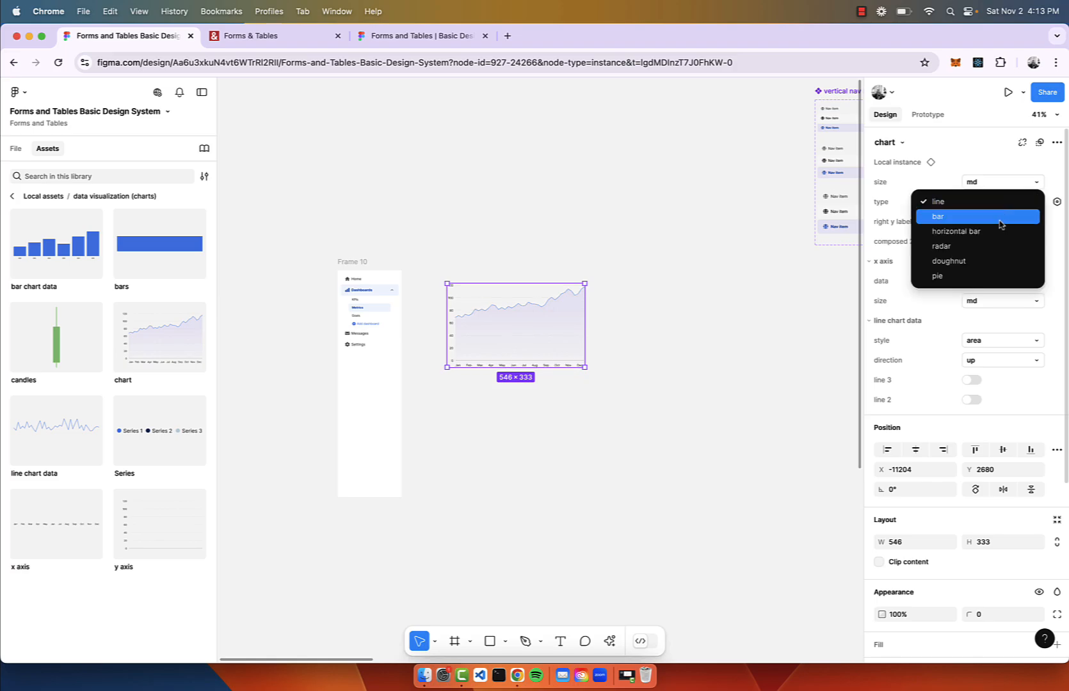
click(1002, 224)
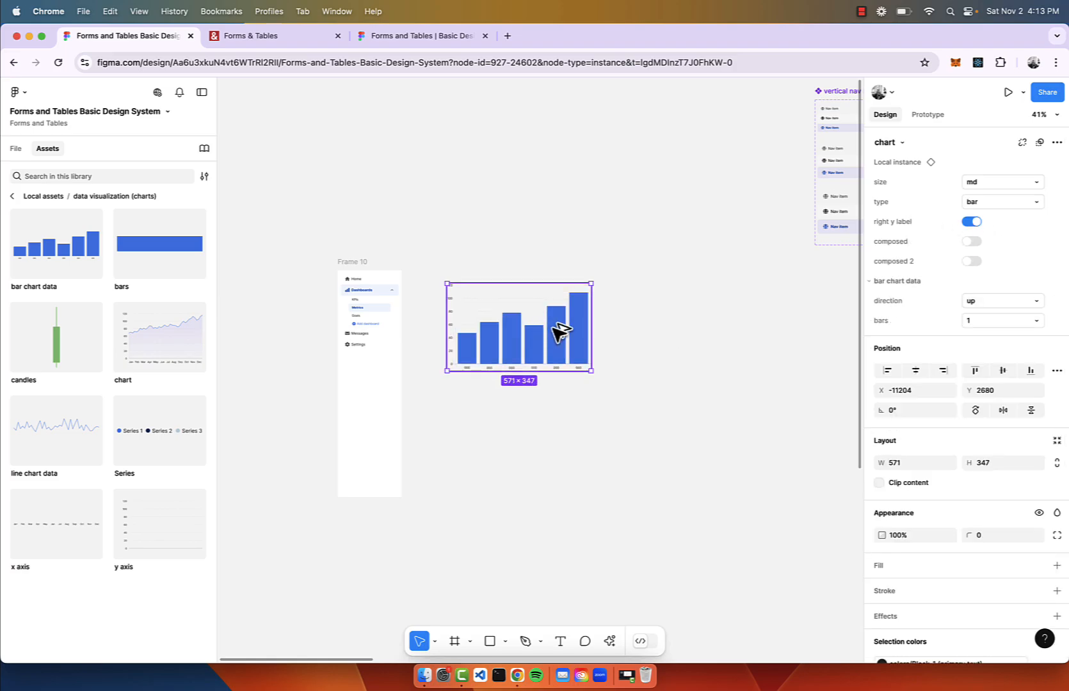
- Duplicate the bar chart beside the original, turn off the copy's right y label and set its bars to 3
alt+drag(558, 329, 695, 331)
scroll(692, 331, up, 3)
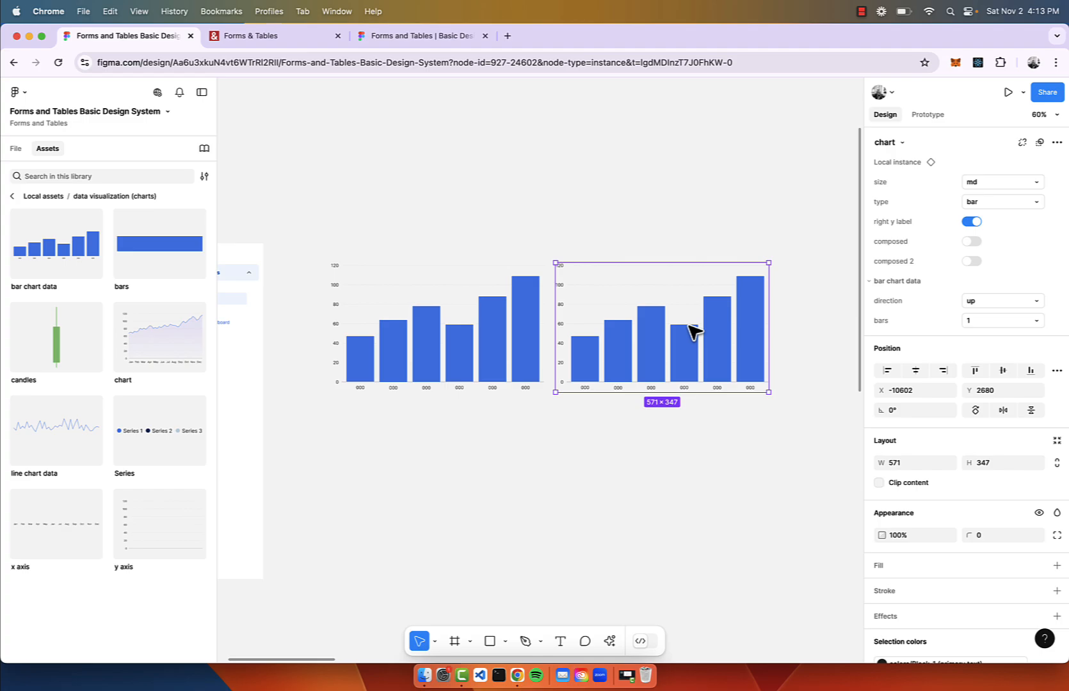
click(971, 222)
click(1010, 325)
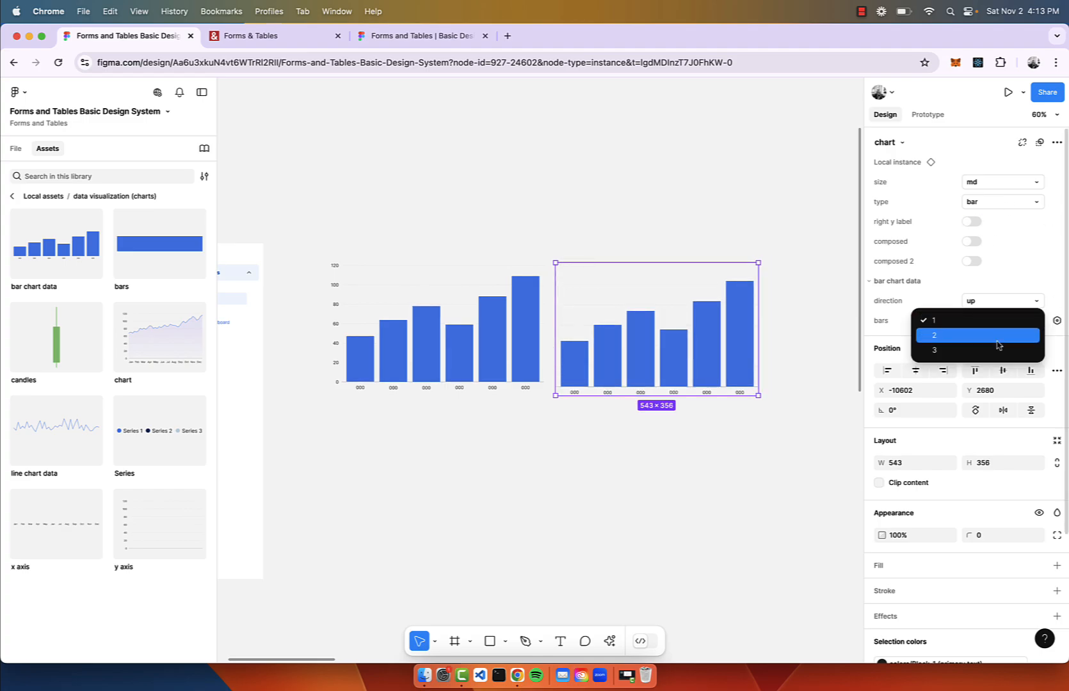
click(998, 352)
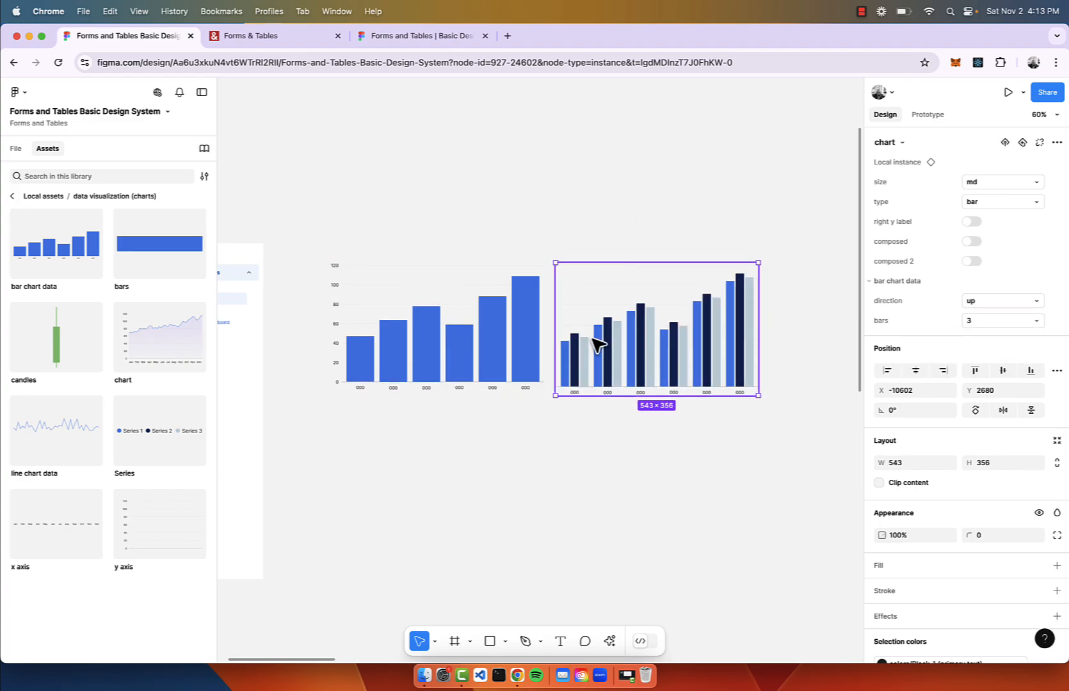
- Move both bar charts closer to the menu and wrap them together in a horizontal auto layout frame
scroll(642, 272, down, 3)
drag(646, 264, 419, 408)
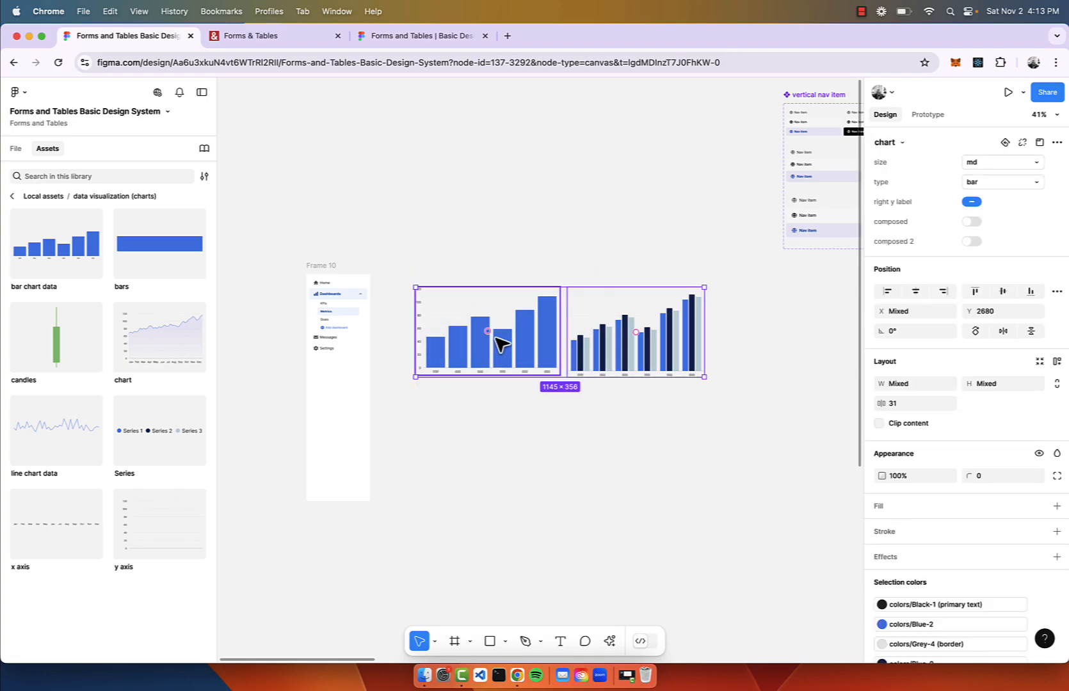
drag(501, 345, 475, 353)
key(shift+a)
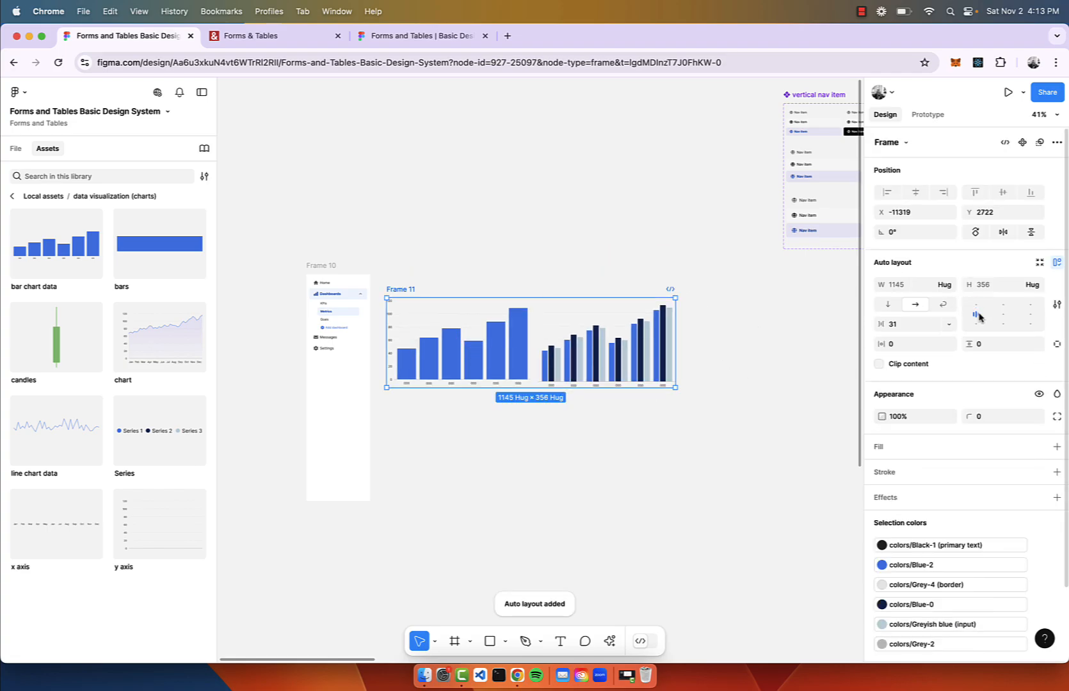
- Duplicate the two-chart frame directly below the original
scroll(406, 346, up, 3)
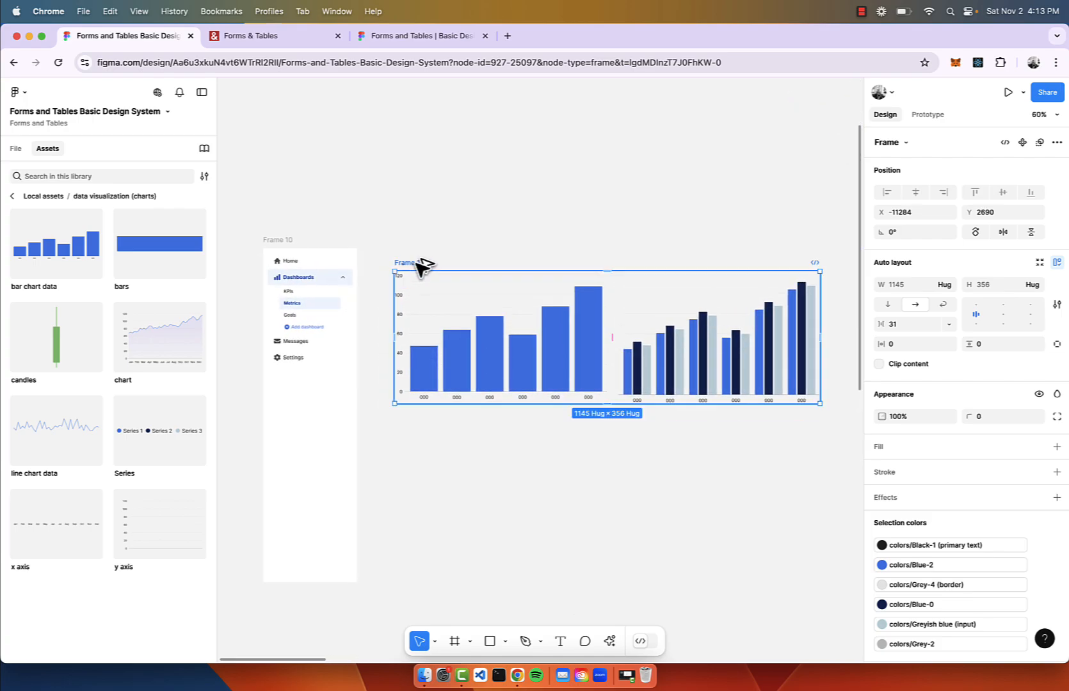
drag(419, 266, 423, 405)
scroll(419, 402, down, 2)
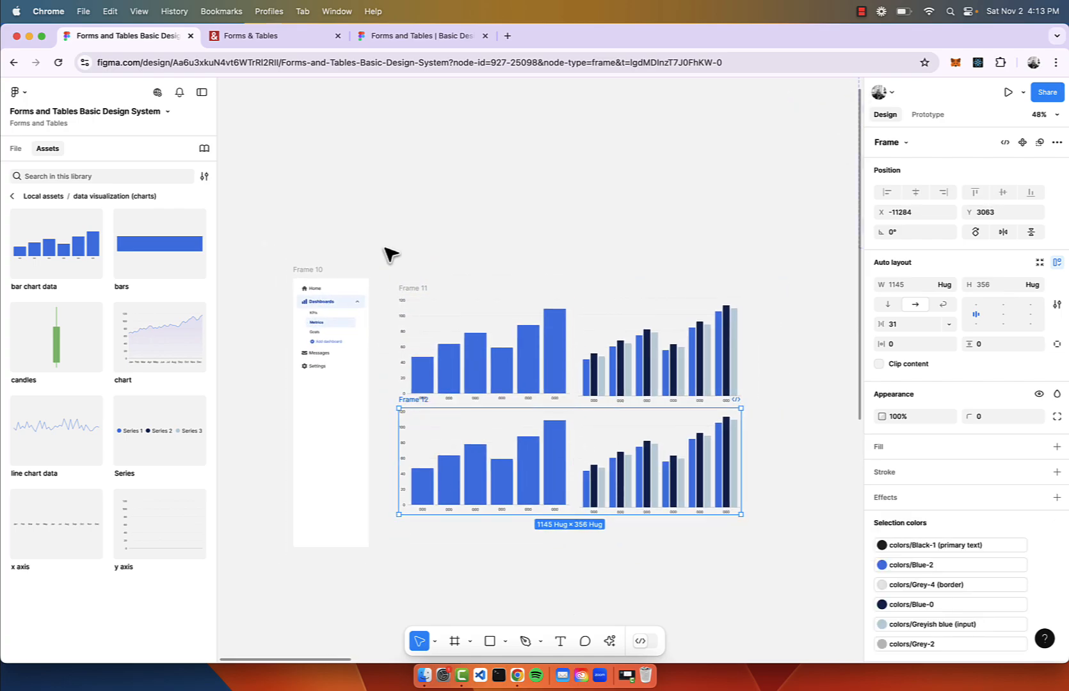
- Wrap the two chart rows in a vertical auto layout frame with a spacing of 20
drag(390, 254, 816, 563)
key(shift+a)
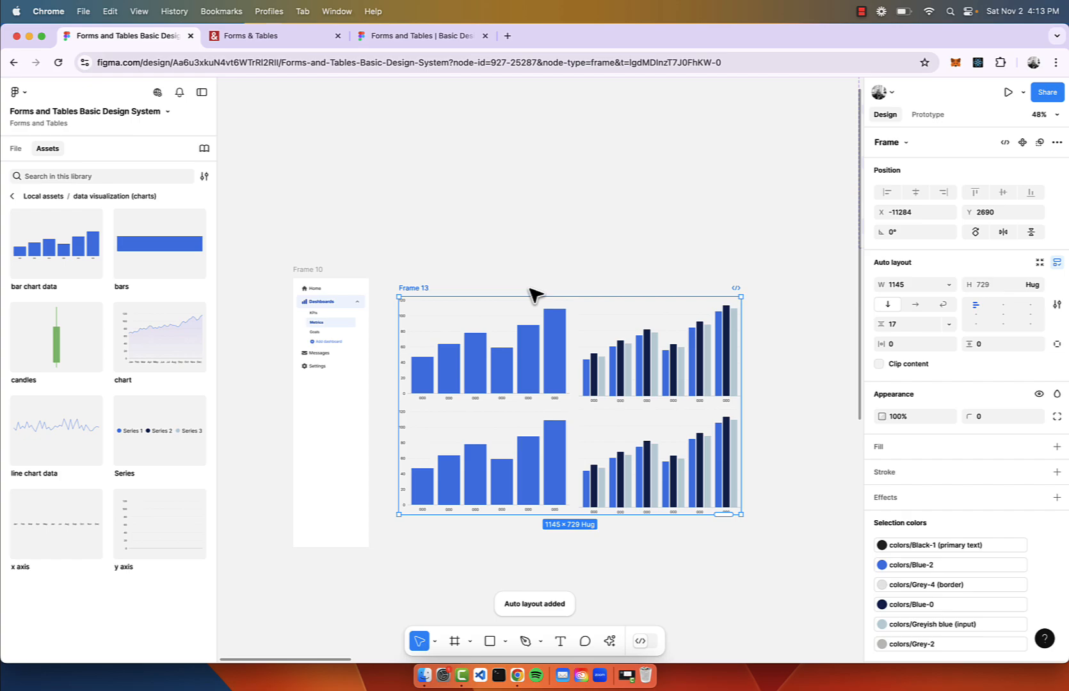
text(20)
key(Return)
- Set the horizontal and vertical padding of the outer chart frame to 48
click(920, 349)
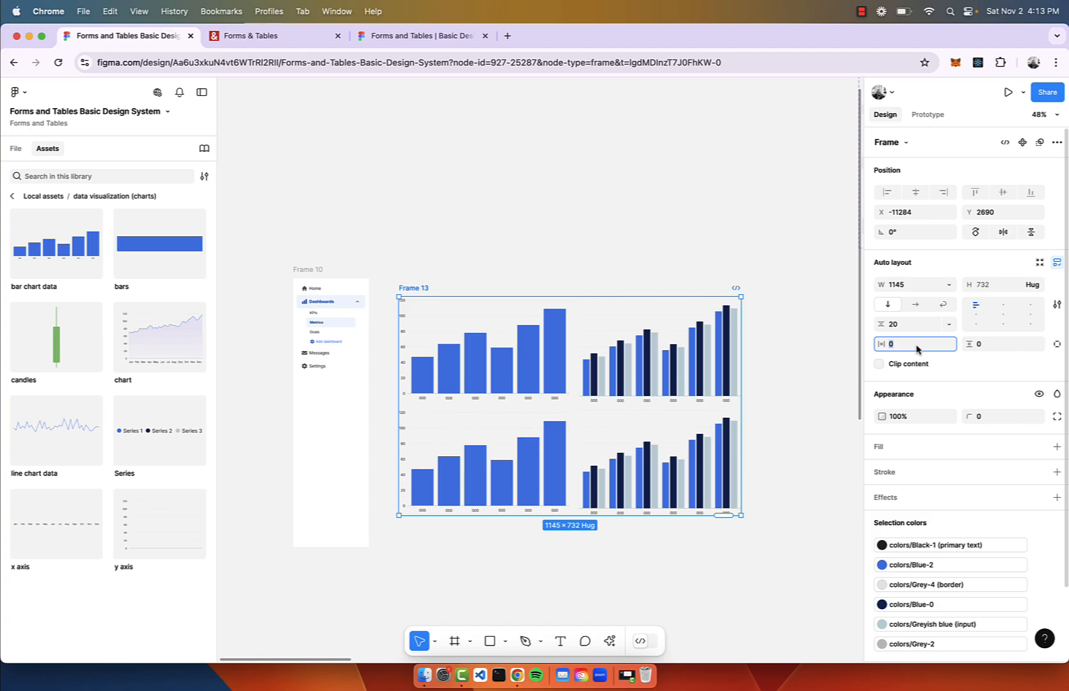
click(1012, 345)
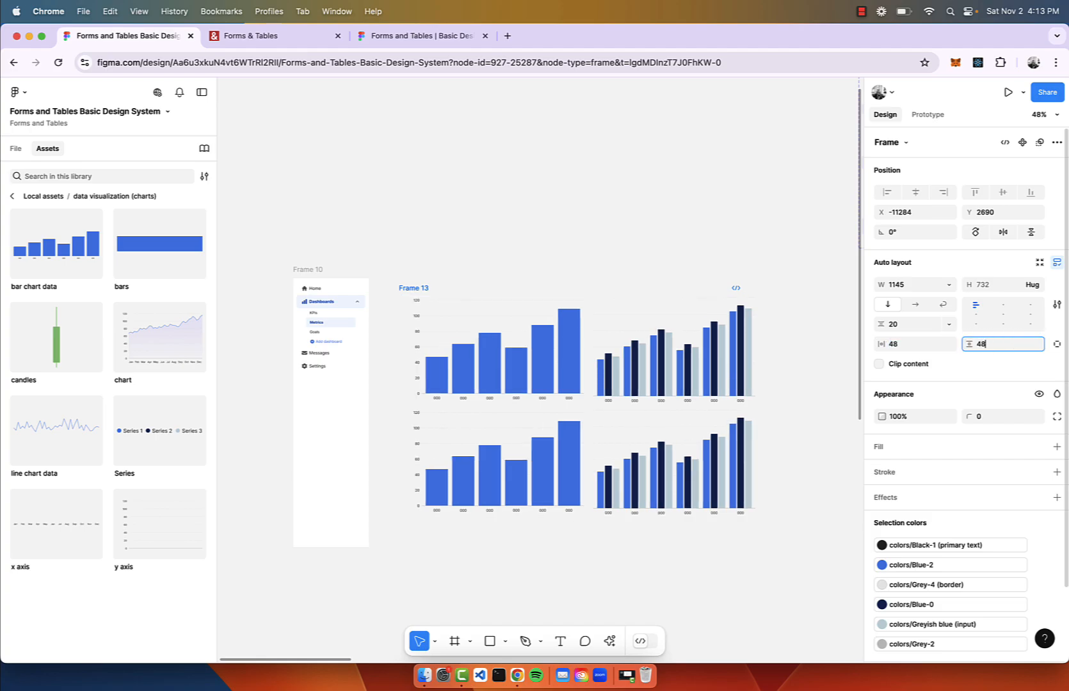
text(48)
key(Return)
- Move the chart frame up beside the menu, align their top edges and fill the frame with Off-white
scroll(478, 242, down, 3)
scroll(477, 242, left, 3)
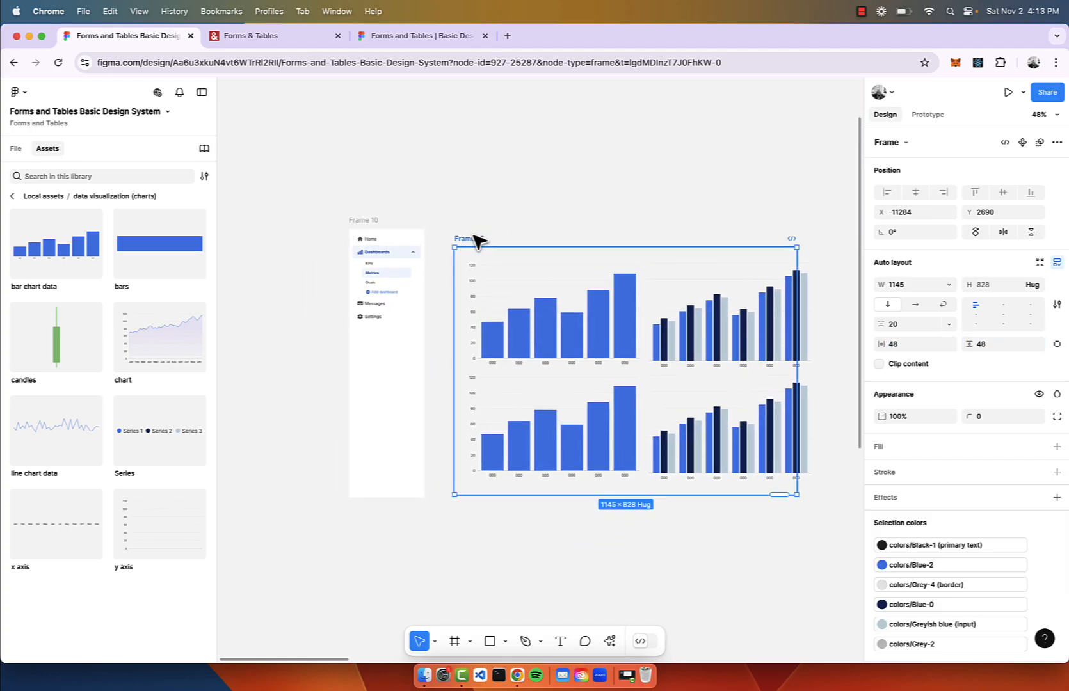
drag(478, 241, 457, 223)
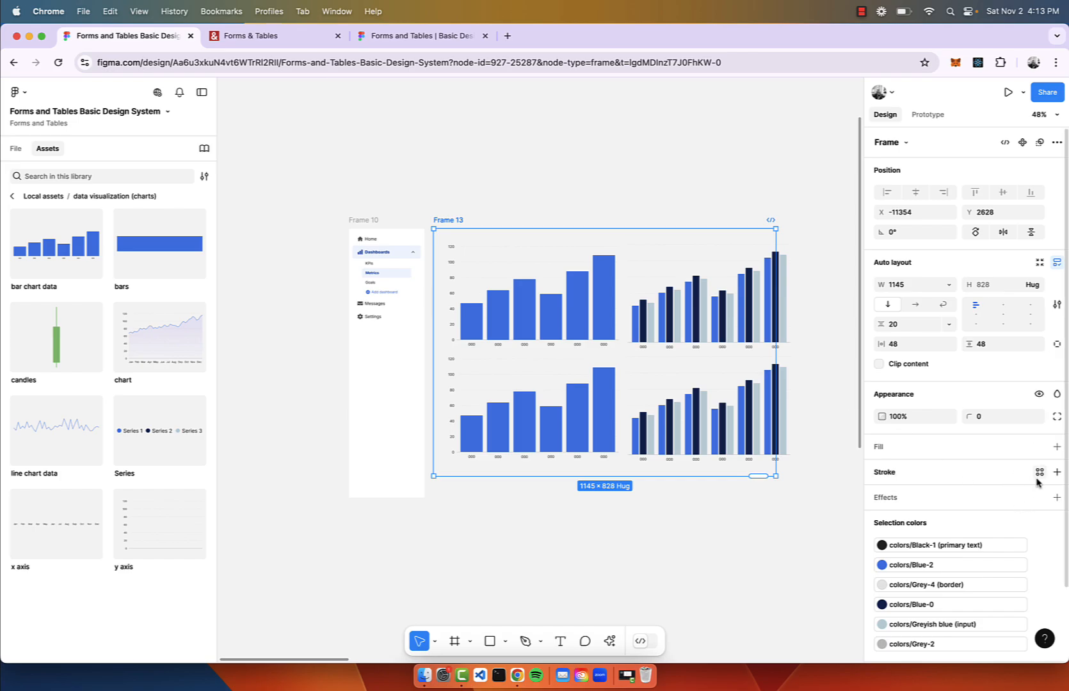
click(1039, 446)
click(778, 522)
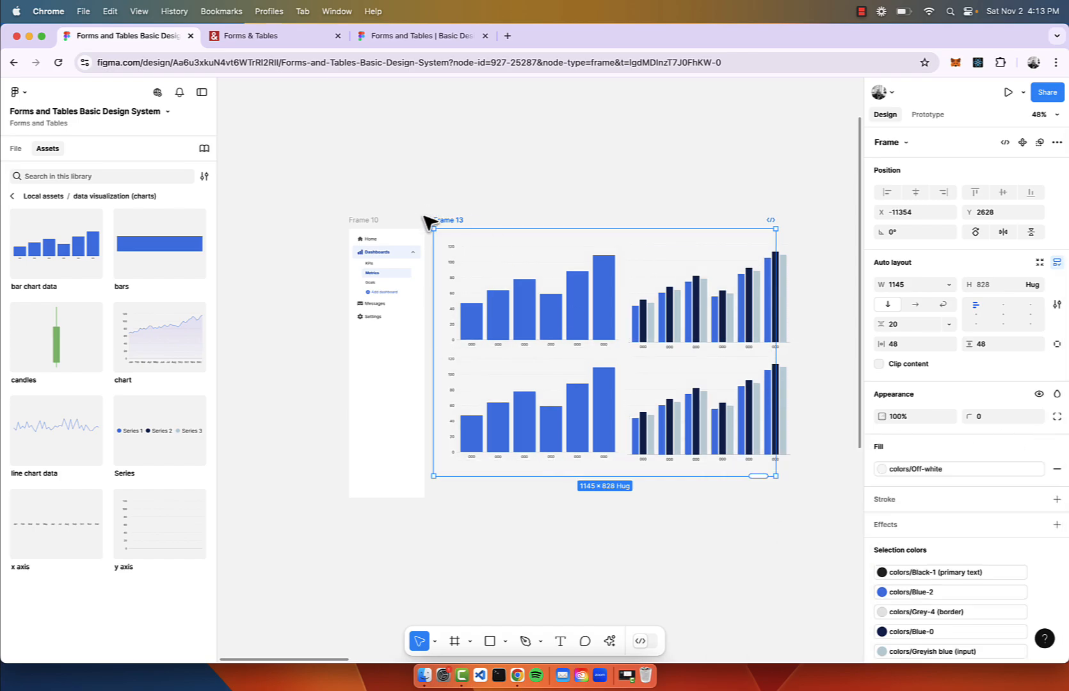
- Place the menu flush against the chart frame and shorten it to a height of 828 to match
drag(380, 224, 388, 227)
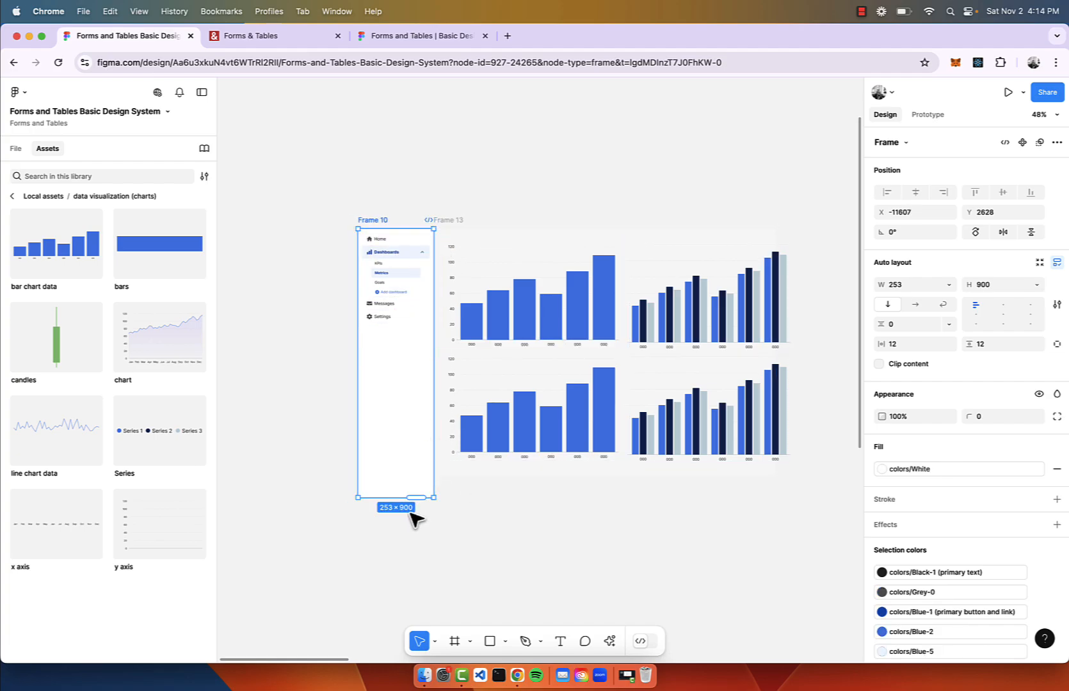
drag(398, 493, 399, 476)
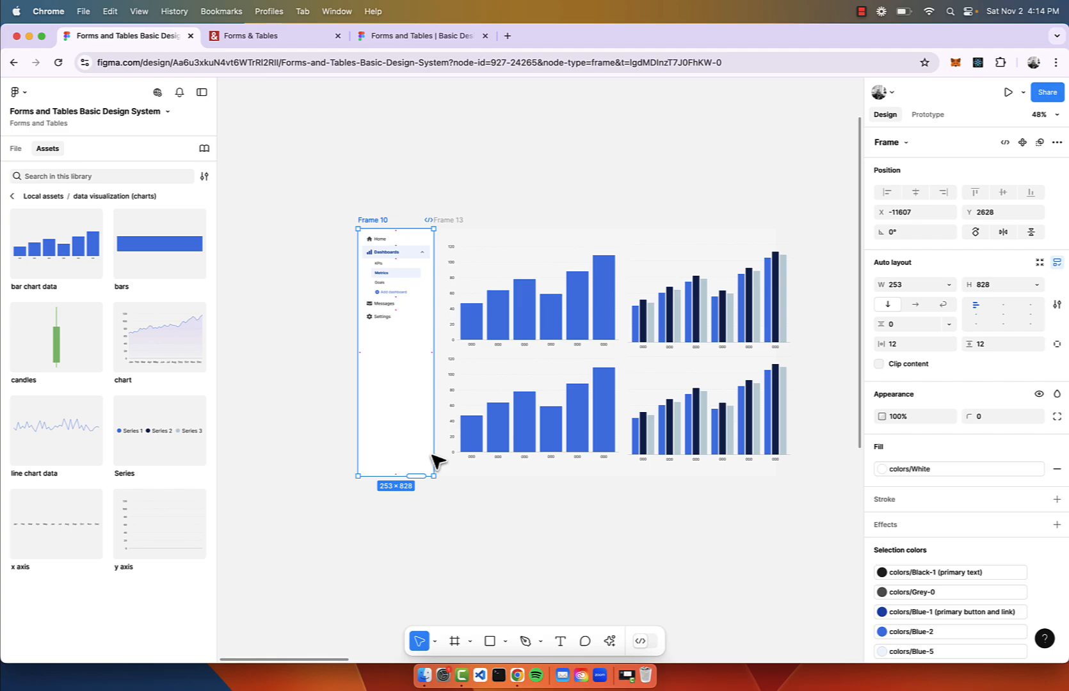
- Widen the chart frame to 1263 so that both charts in each row fit inside
scroll(508, 399, up, 5)
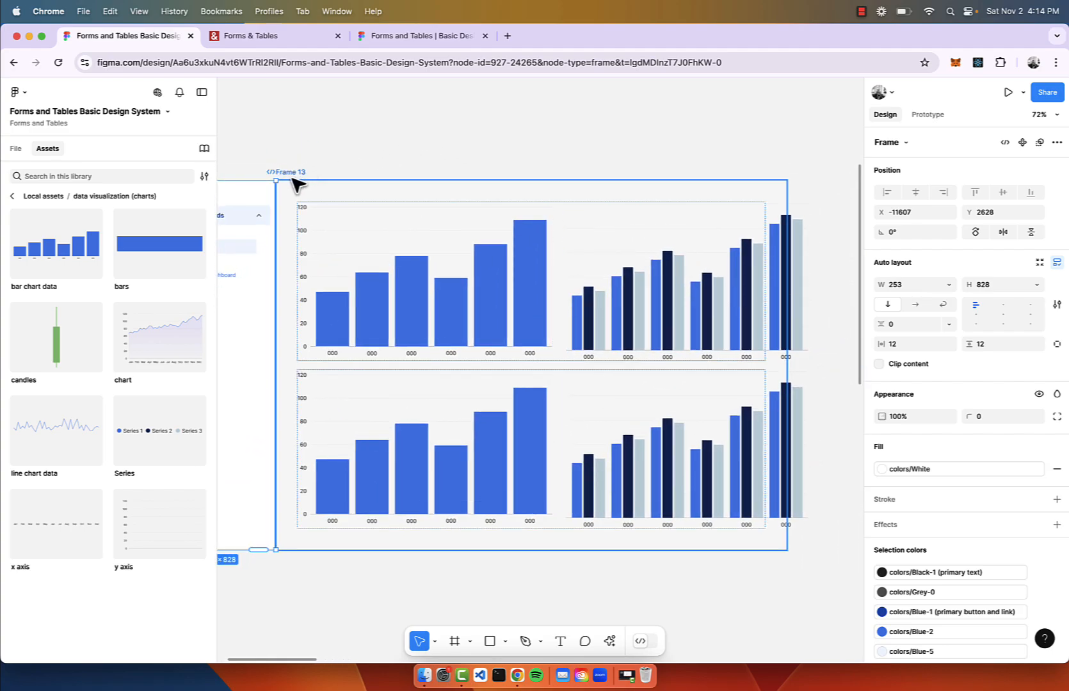
click(298, 182)
scroll(300, 178, down, 4)
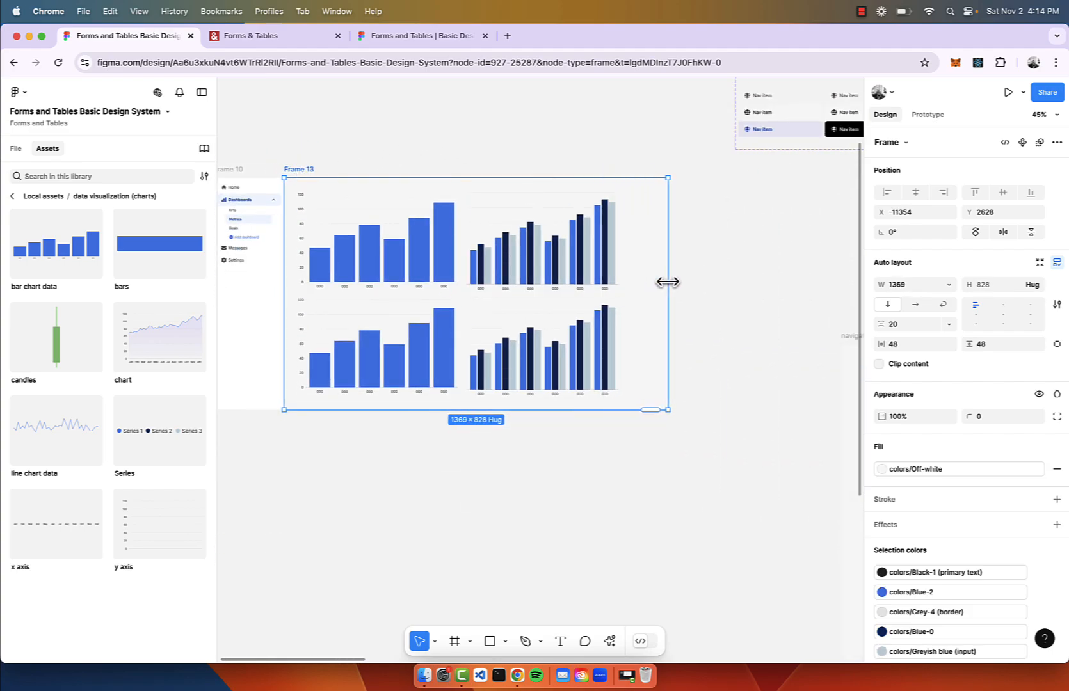
drag(667, 282, 647, 295)
scroll(473, 256, left, 4)
scroll(384, 249, up, 2)
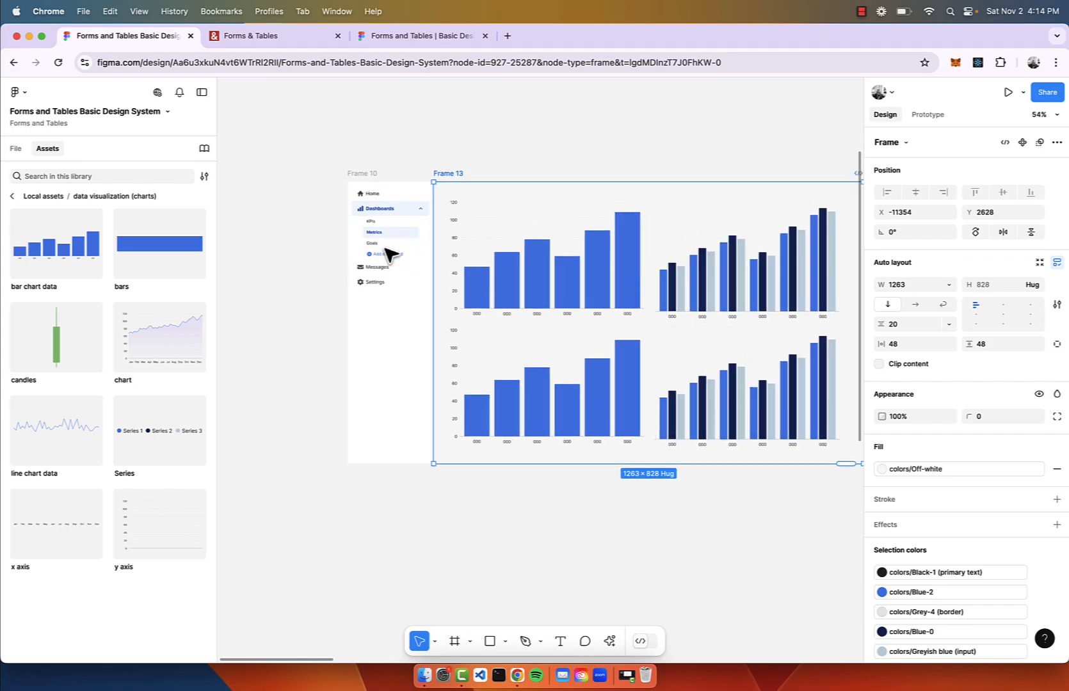
- Review the assembled dashboard layout and examine the horizontal navigation examples
scroll(390, 254, up, 3)
click(615, 132)
scroll(615, 130, down, 2)
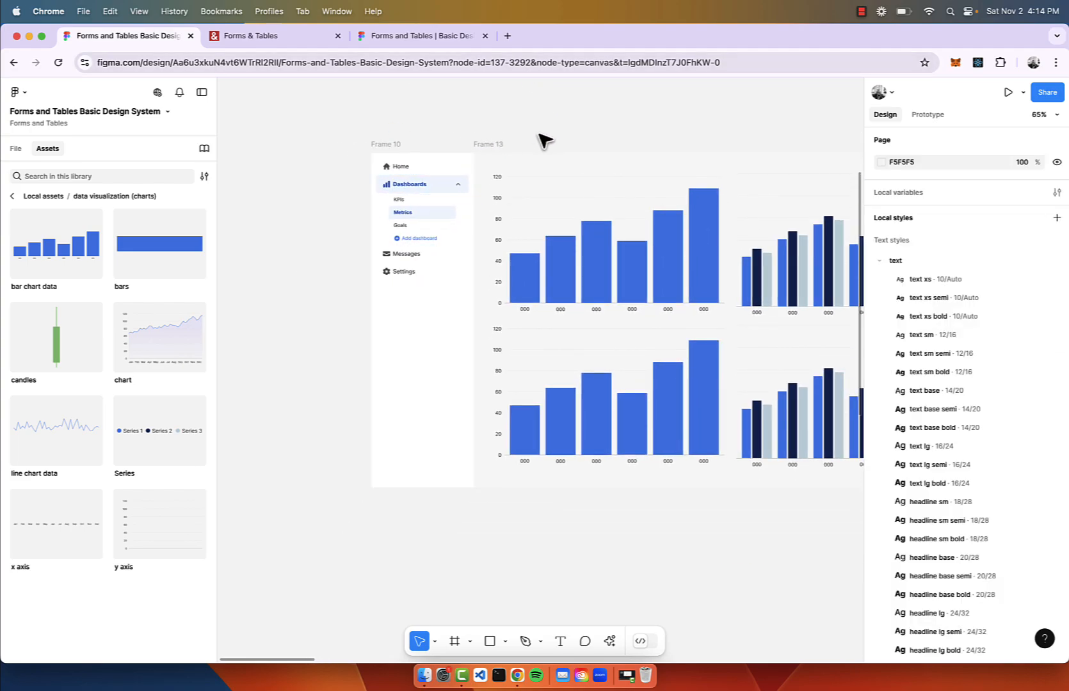
scroll(545, 140, down, 3)
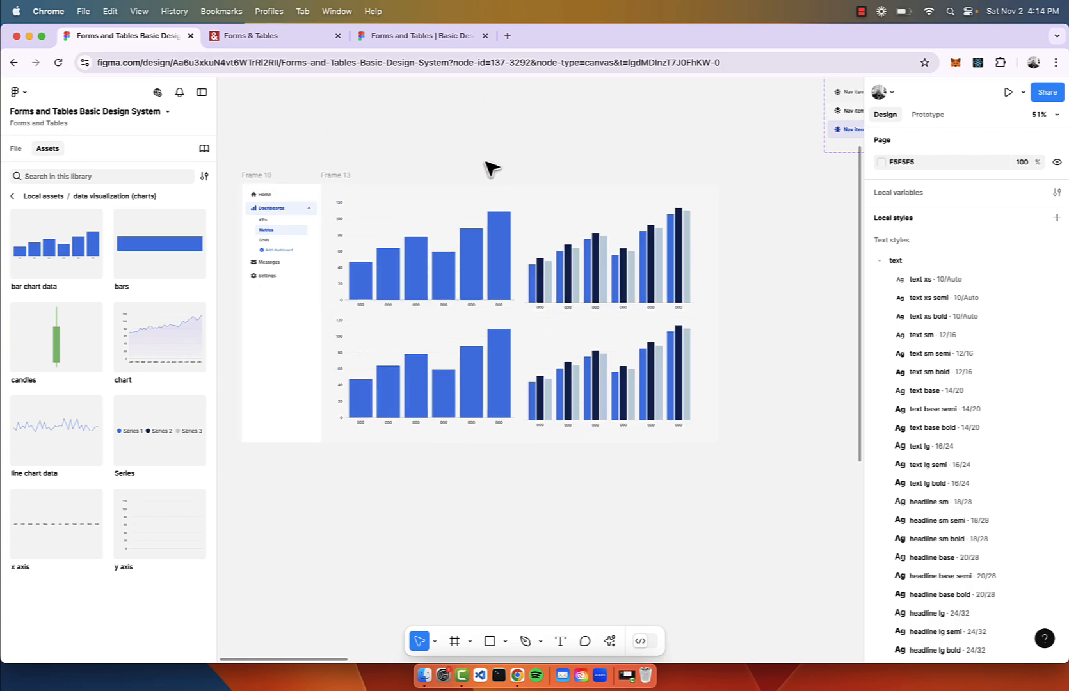
scroll(589, 124, down, 5)
scroll(592, 124, right, 10)
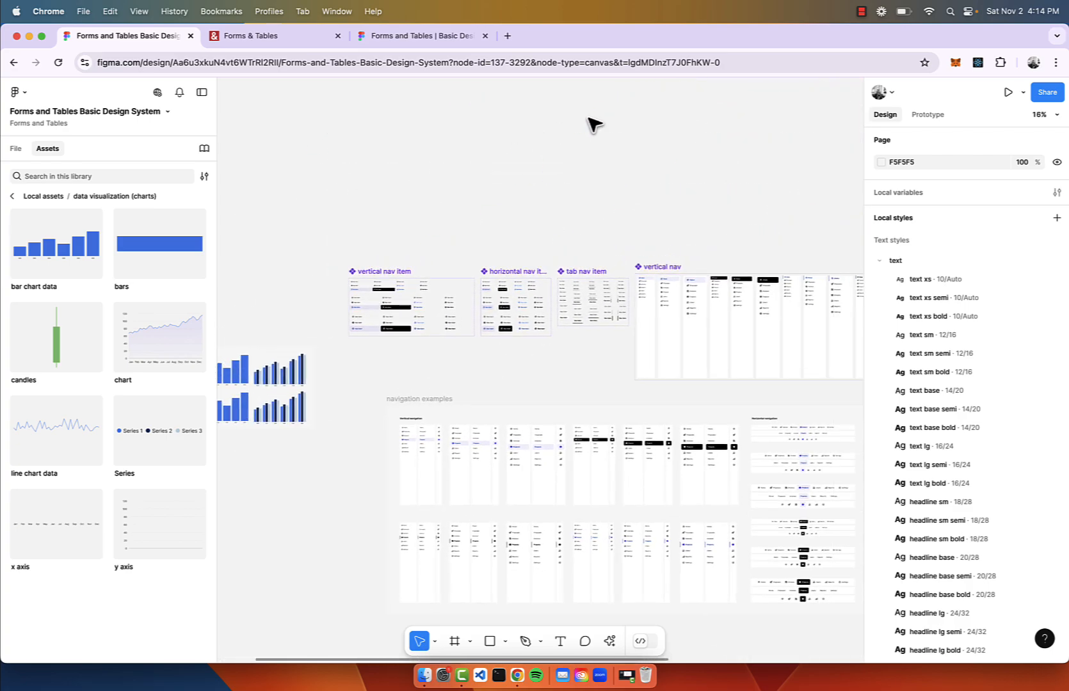
scroll(659, 272, up, 5)
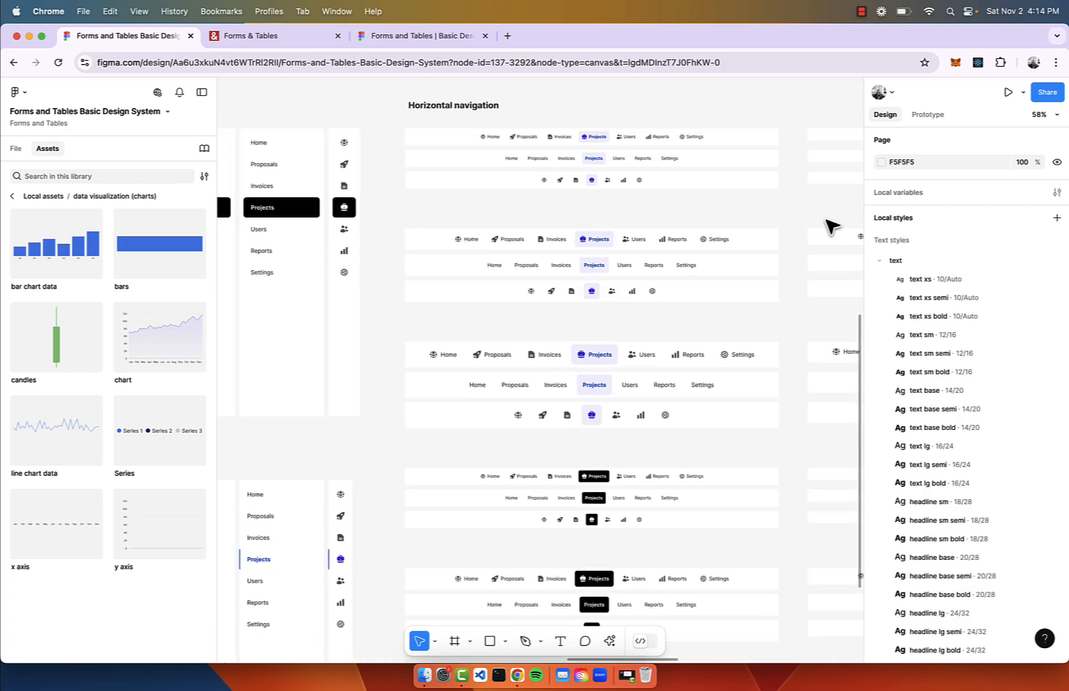
scroll(831, 227, right, 8)
scroll(831, 227, left, 8)
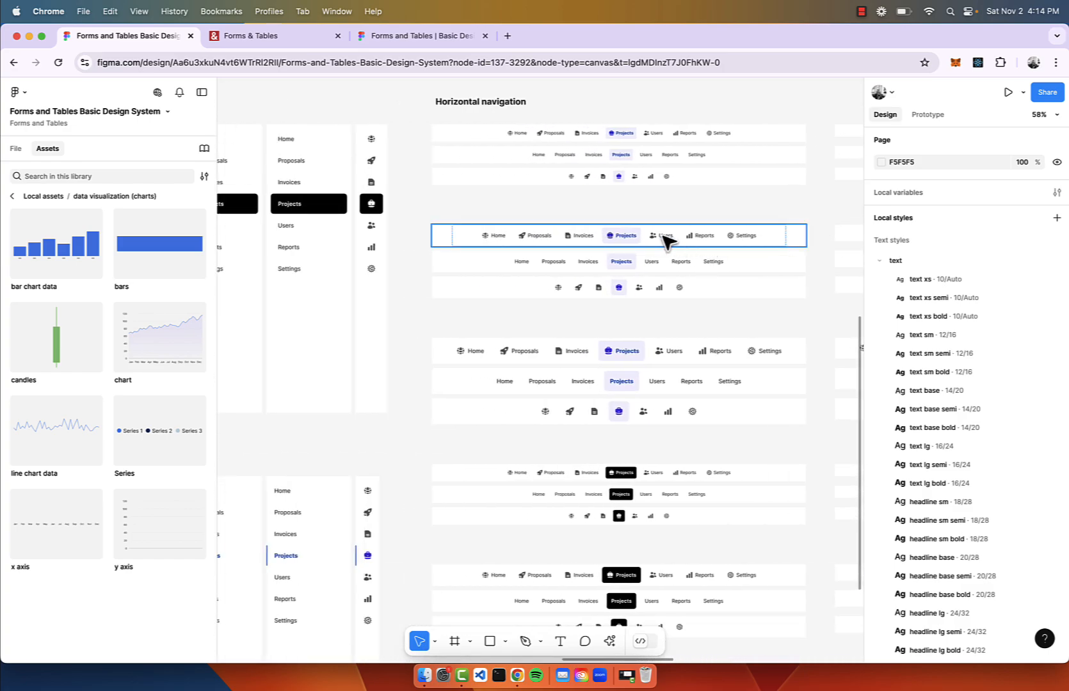
- Try toggling the left icon, right icon and text of the Projects item in the md color-light horizontal navigation
click(666, 240)
scroll(665, 241, up, 5)
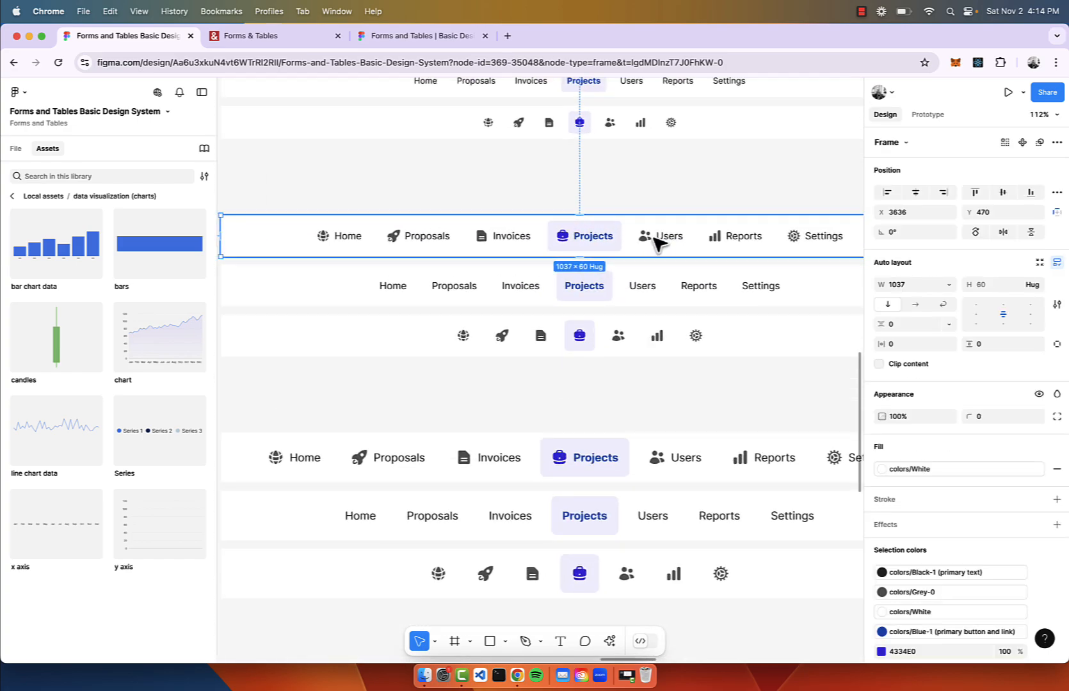
double_click(609, 237)
double_click(611, 237)
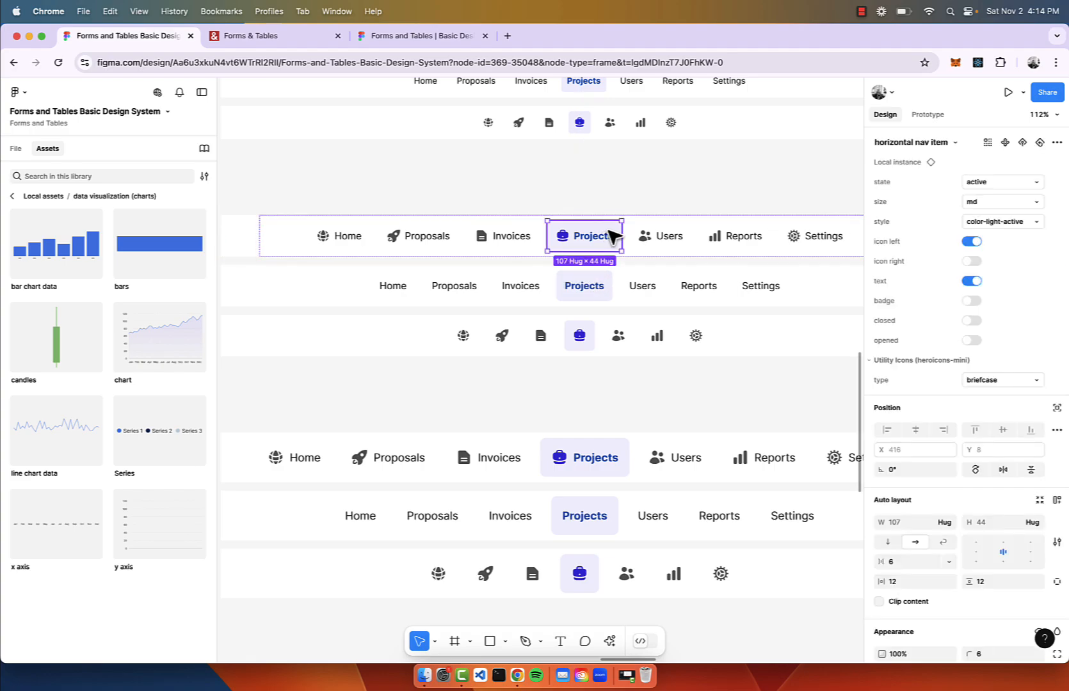
click(970, 241)
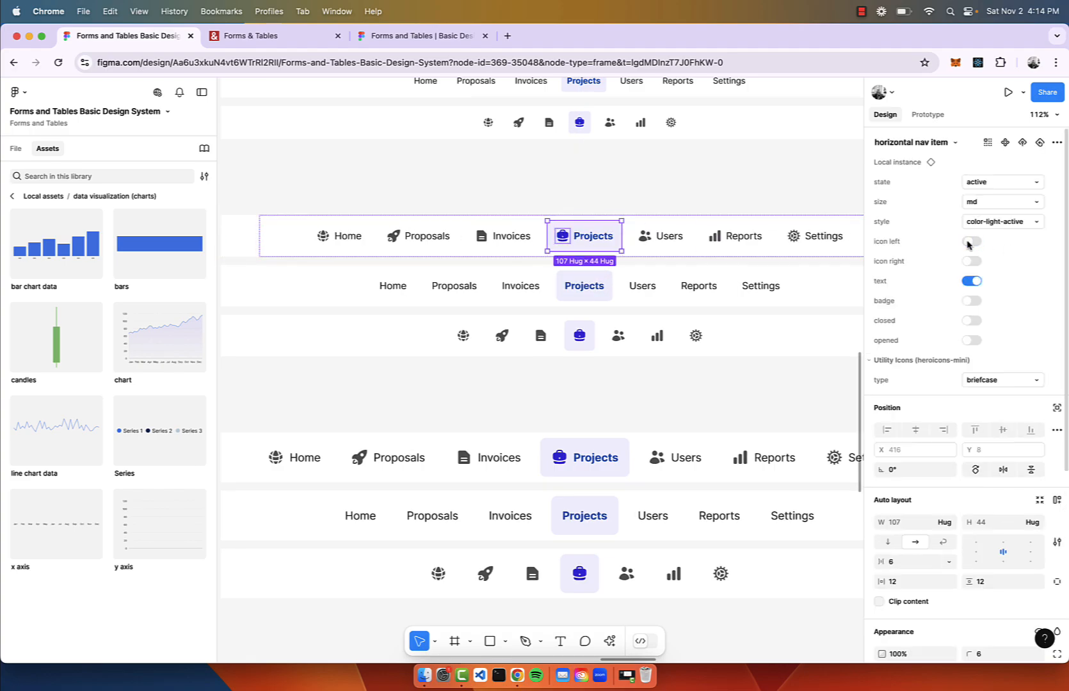
click(971, 262)
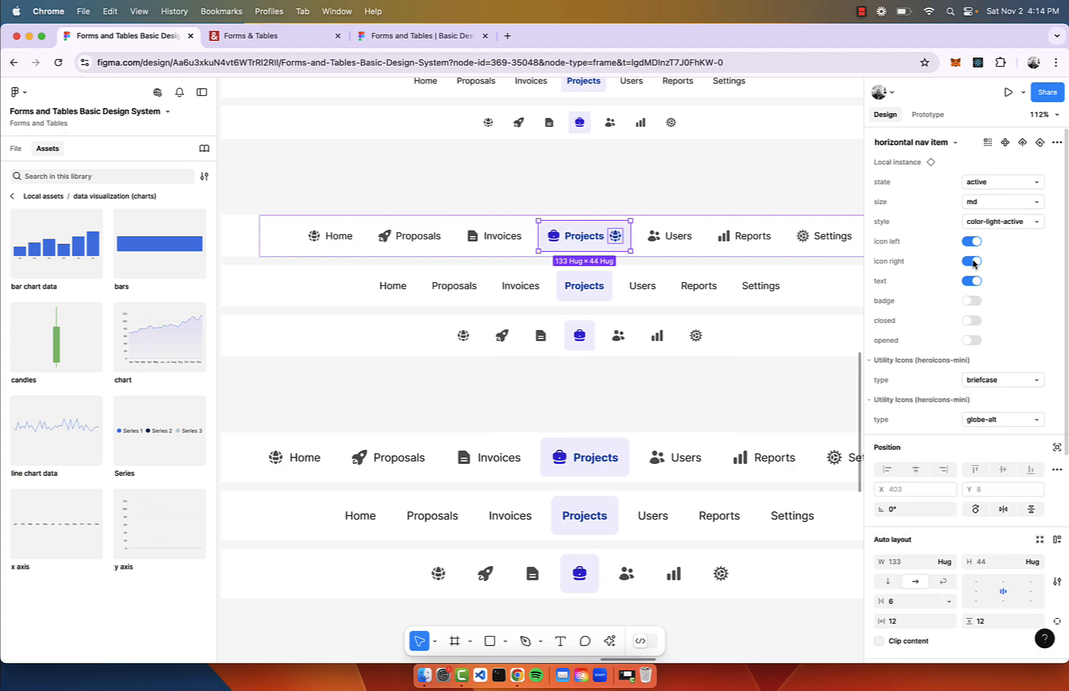
click(971, 262)
click(971, 281)
click(972, 282)
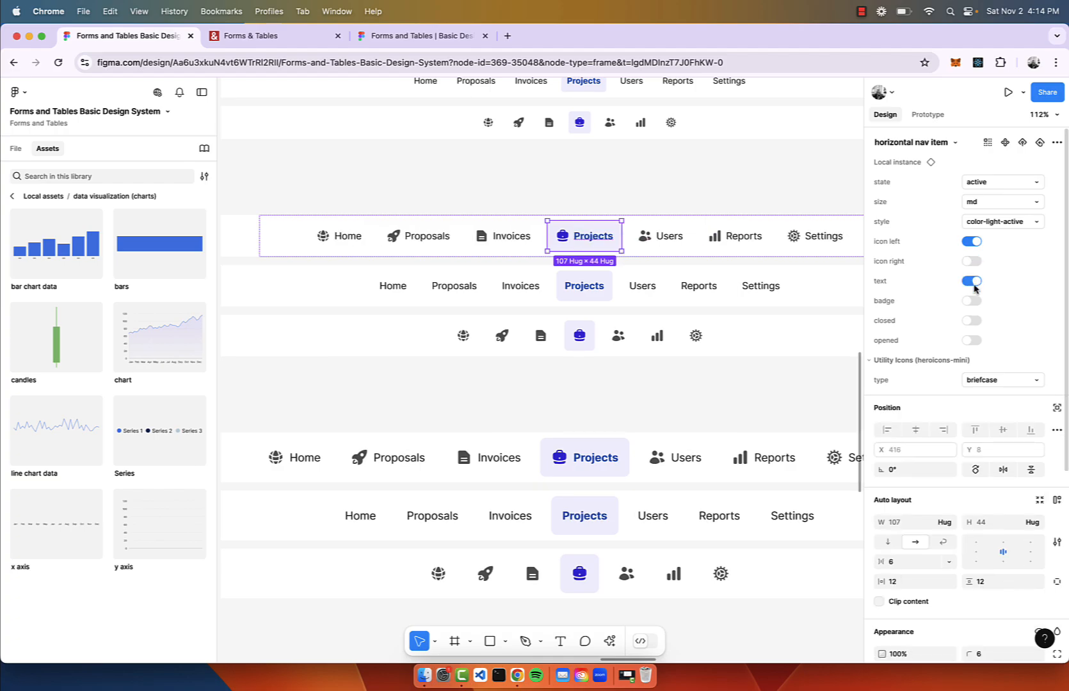
- Try a light-green badge and the closed indicator on the Projects navigation item
click(973, 301)
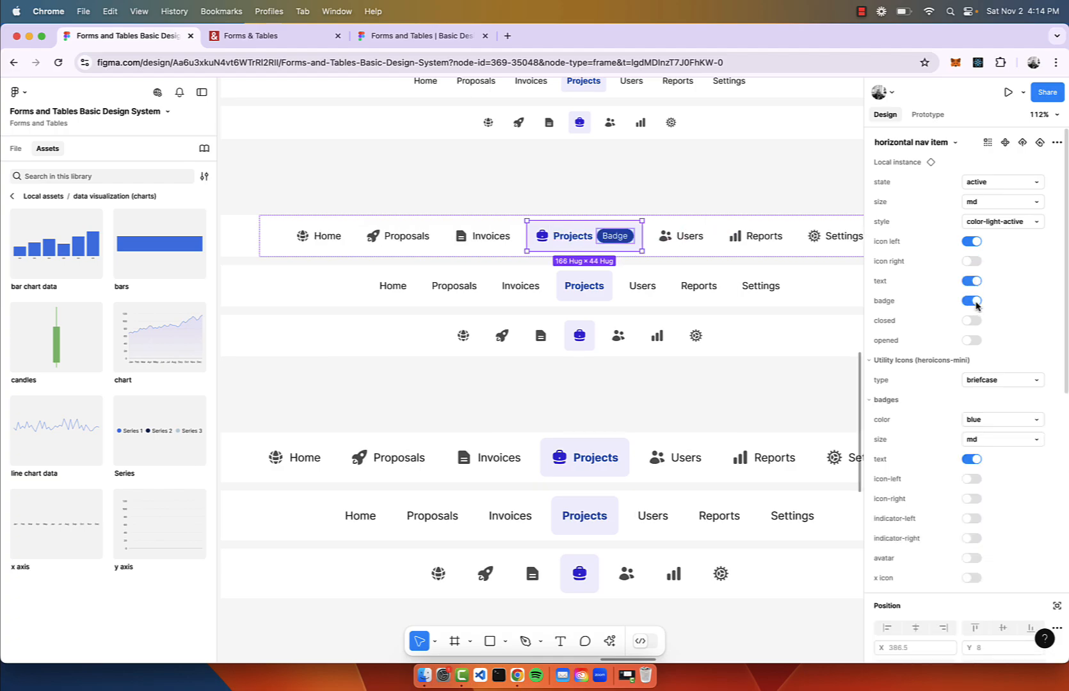
click(992, 420)
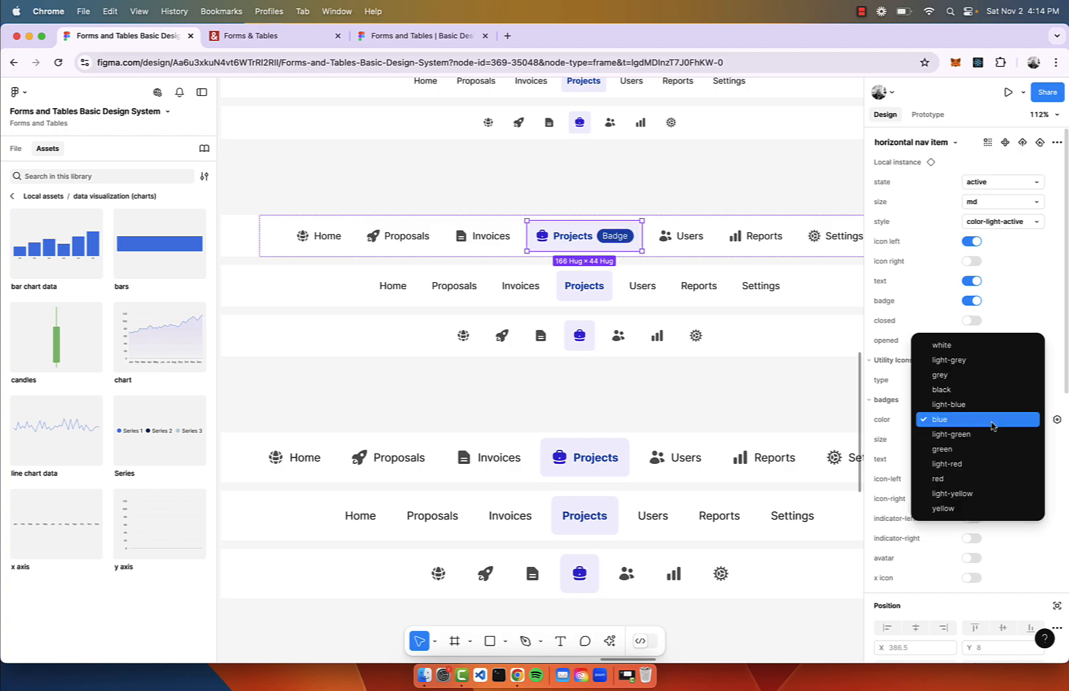
click(981, 433)
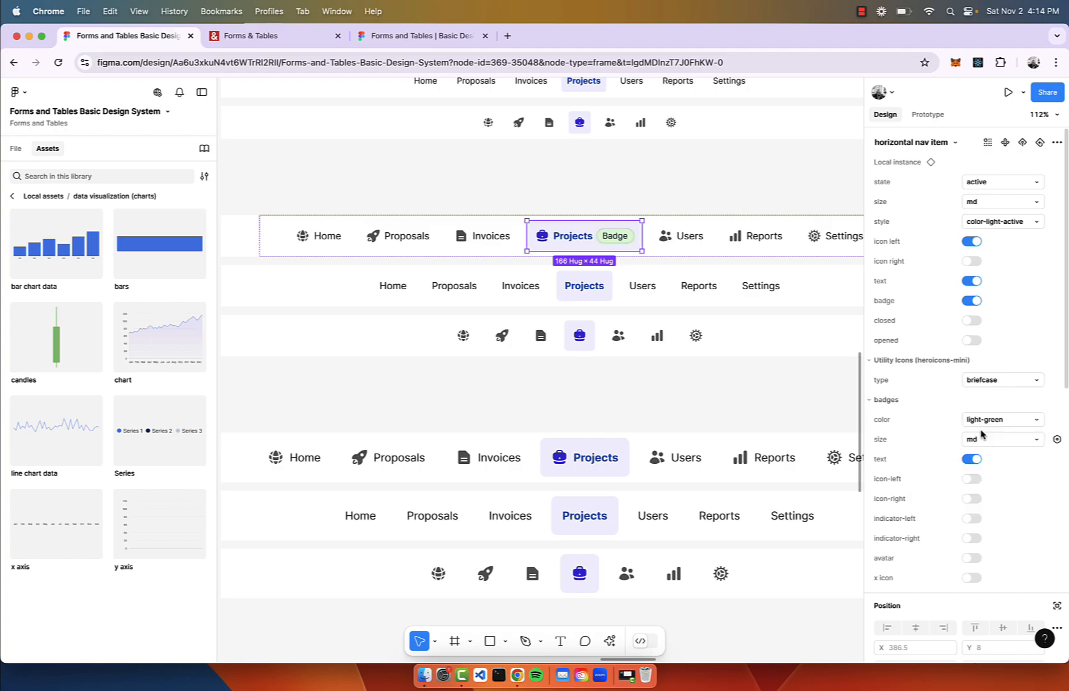
click(972, 300)
click(973, 321)
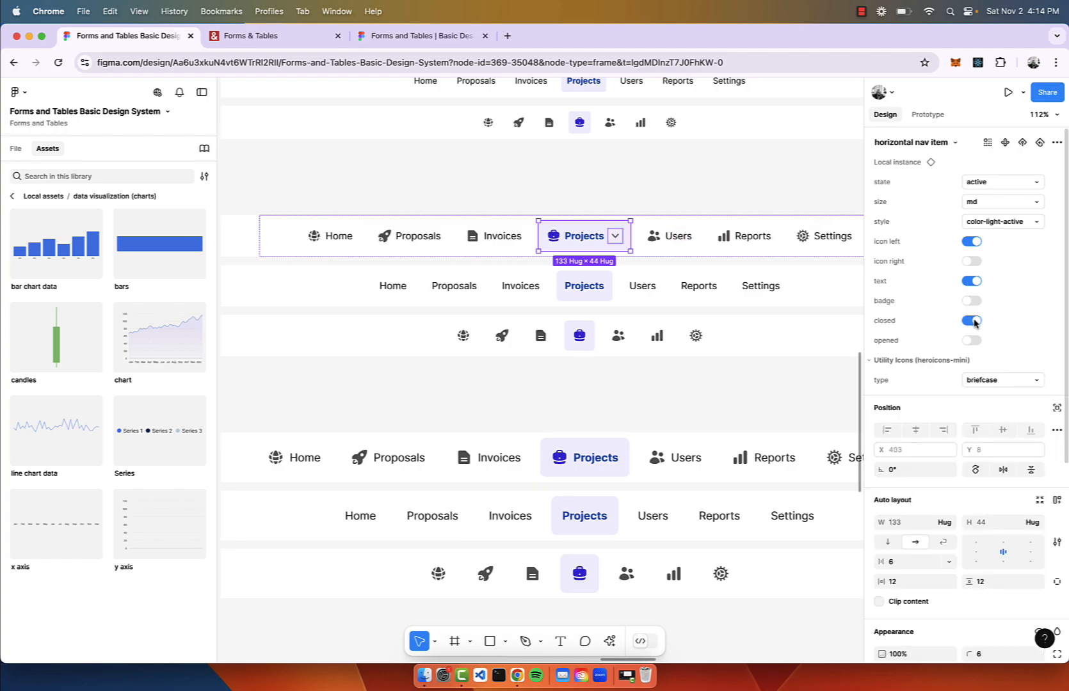
click(973, 321)
- Examine the horizontal navigation variants with icons and text, text only and icons only
scroll(466, 263, down, 4)
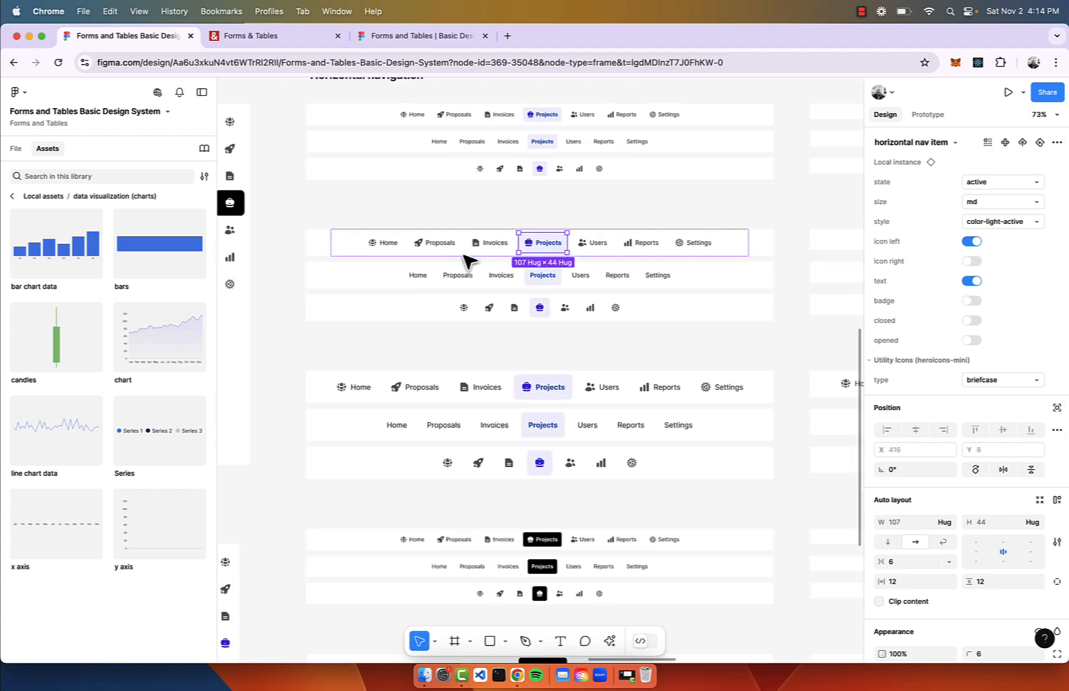
scroll(468, 261, up, 1)
scroll(543, 353, up, 5)
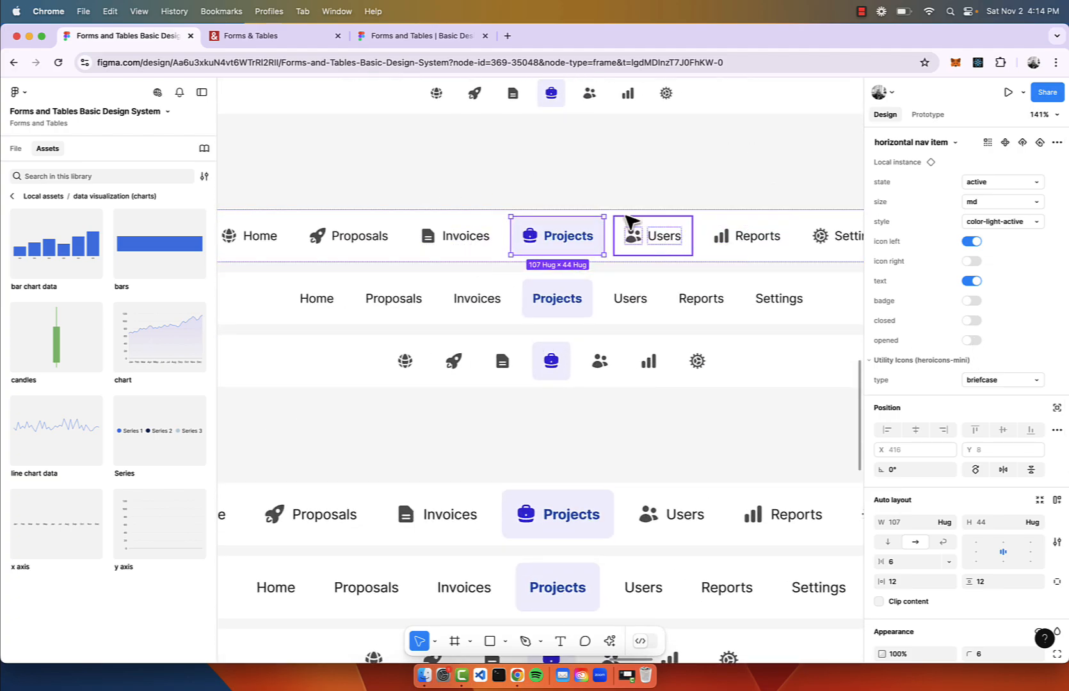
click(649, 200)
scroll(649, 200, down, 3)
scroll(539, 263, up, 3)
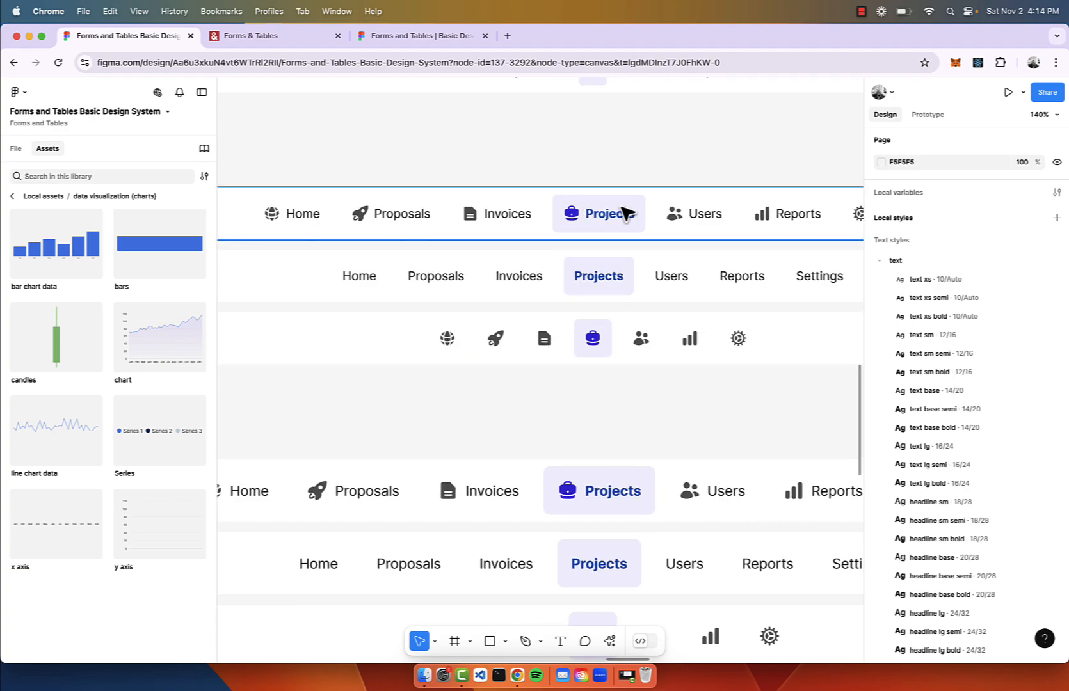
scroll(640, 336, down, 5)
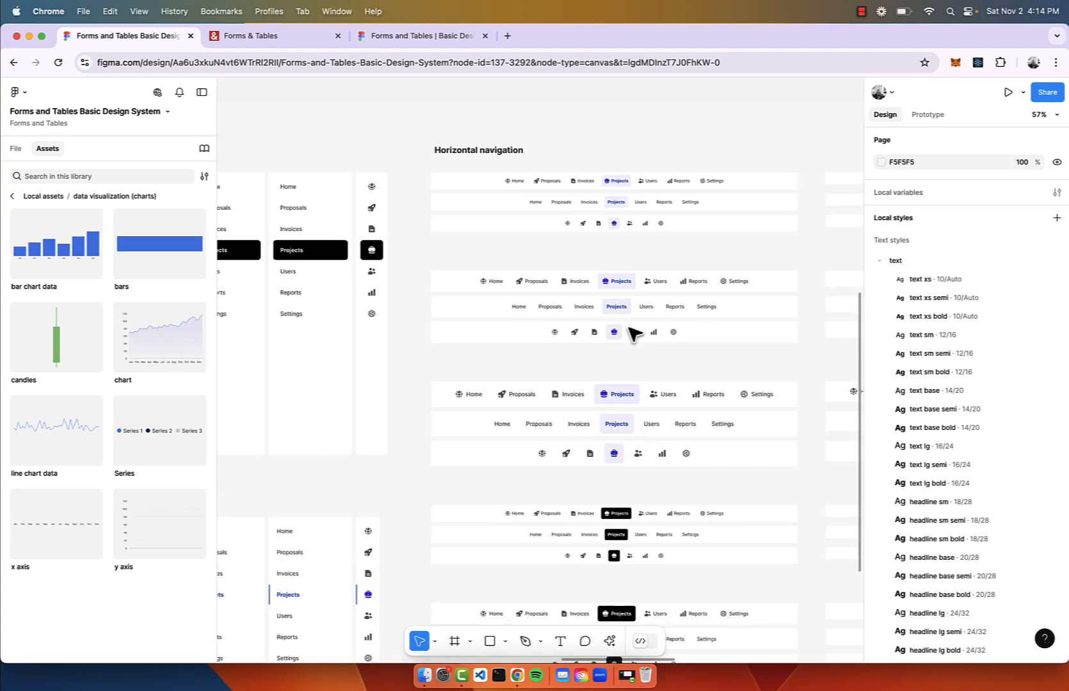
scroll(659, 346, up, 3)
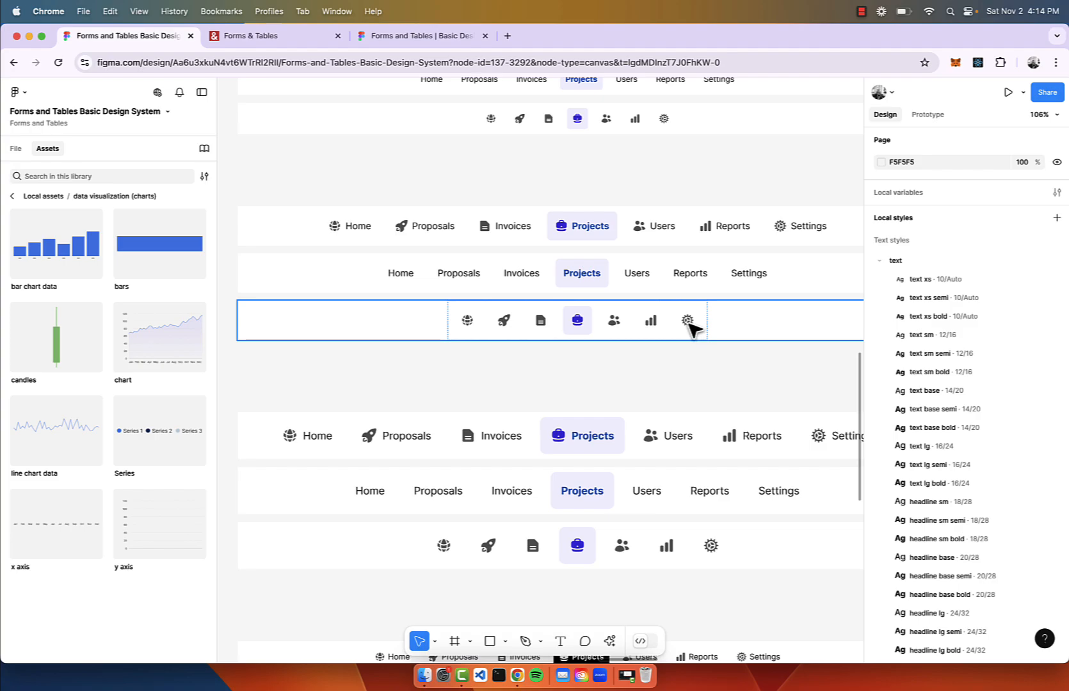
- Browse the icon type options for the cog item in the md icon-only horizontal navigation row
double_click(688, 323)
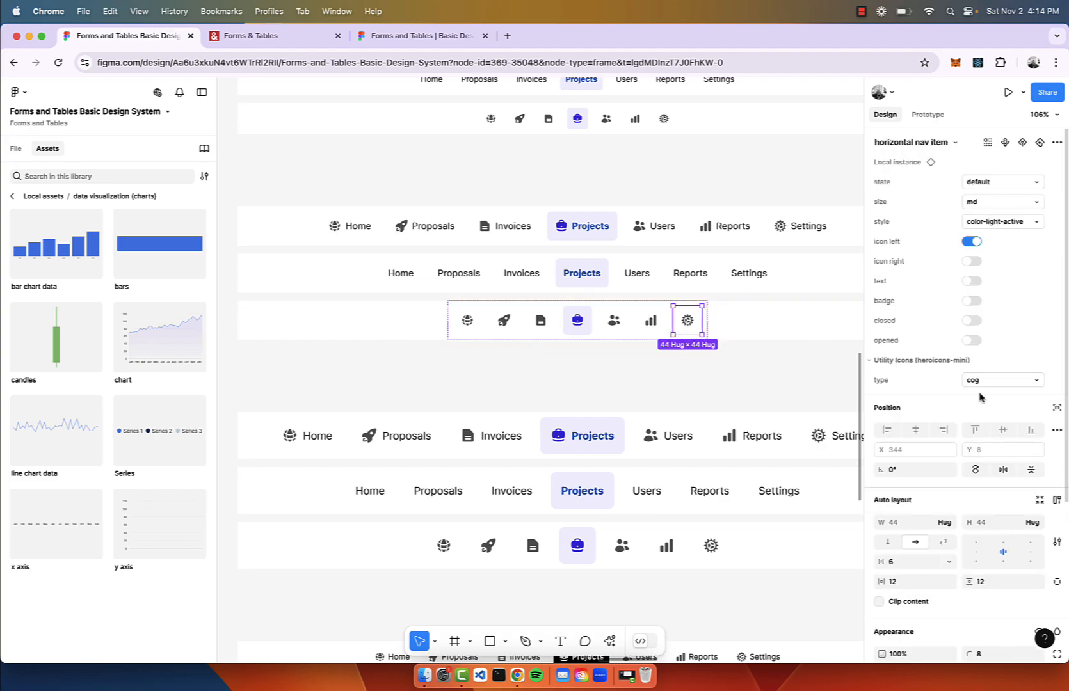
click(982, 383)
scroll(982, 384, up, 10)
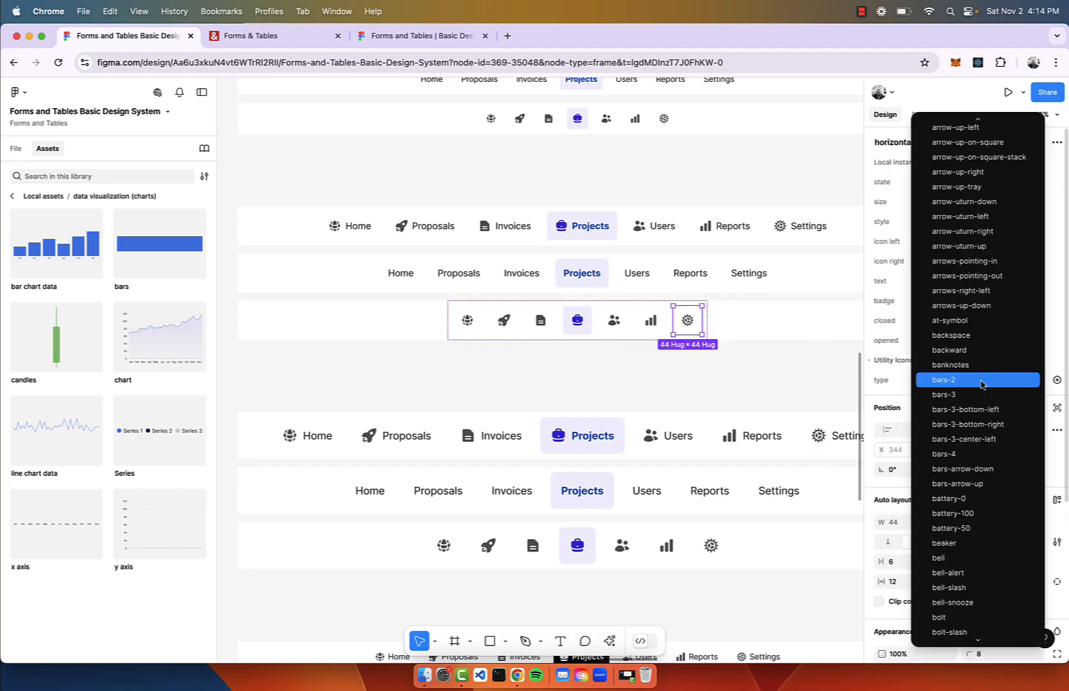
click(983, 395)
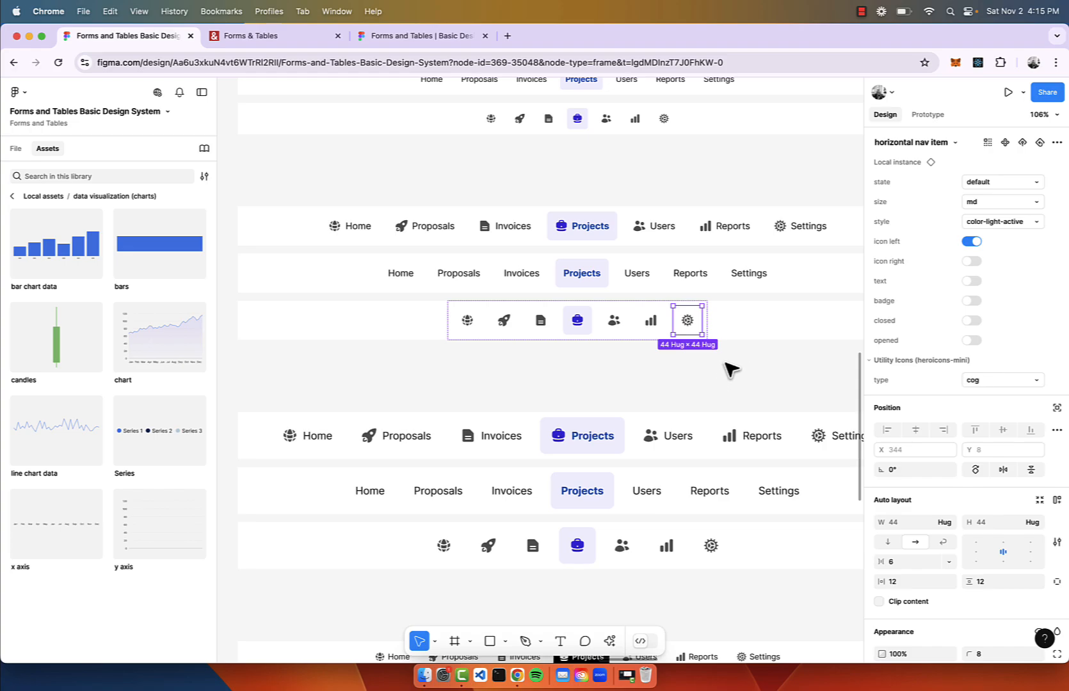
- Examine the vertical and horizontal tab examples beside the horizontal navigation samples
scroll(704, 346, down, 10)
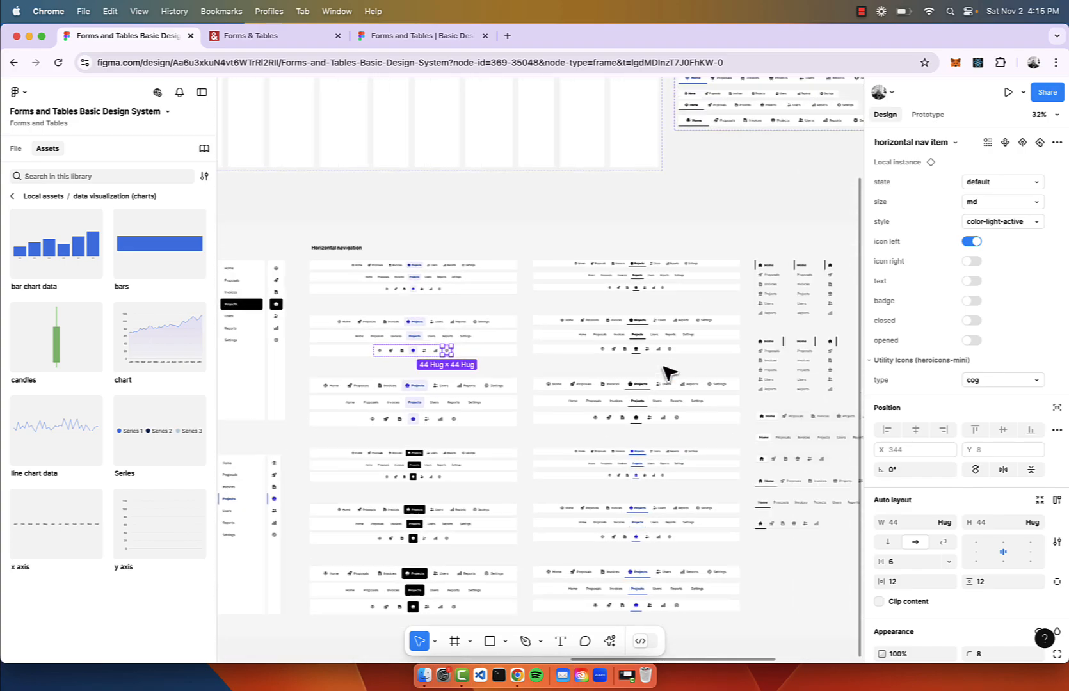
scroll(695, 358, up, 10)
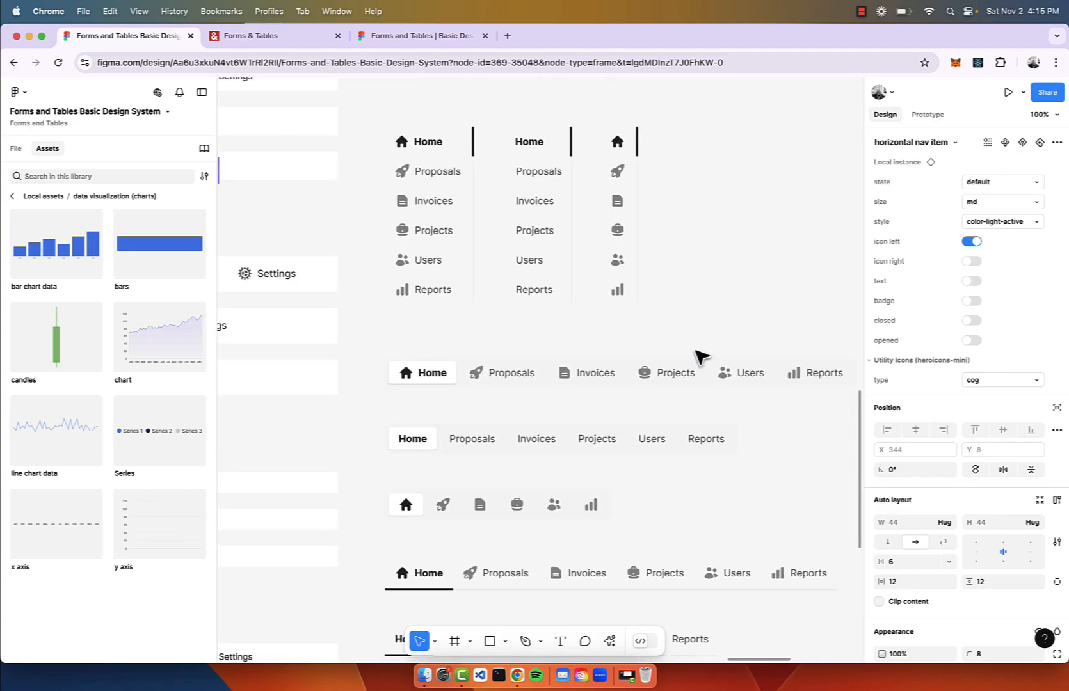
scroll(616, 358, up, 2)
scroll(539, 401, up, 5)
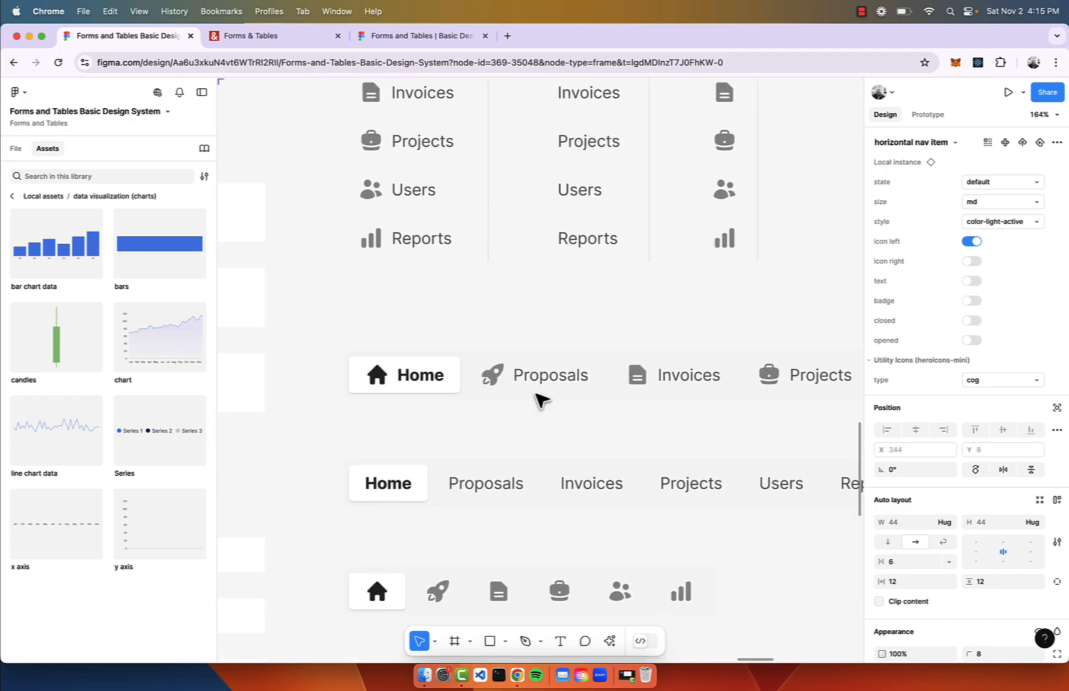
scroll(490, 398, down, 1)
scroll(489, 398, up, 5)
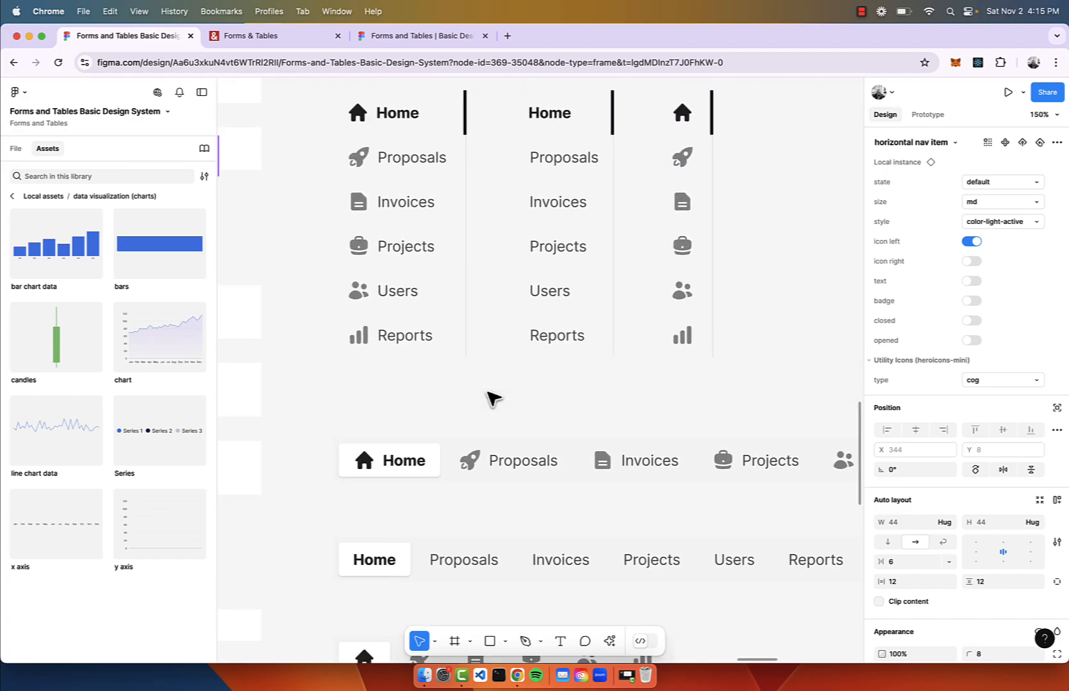
scroll(490, 398, down, 2)
scroll(490, 398, right, 1)
- Inspect the component properties of the lg pill tabs with icons and text, including its Home tab item
click(469, 441)
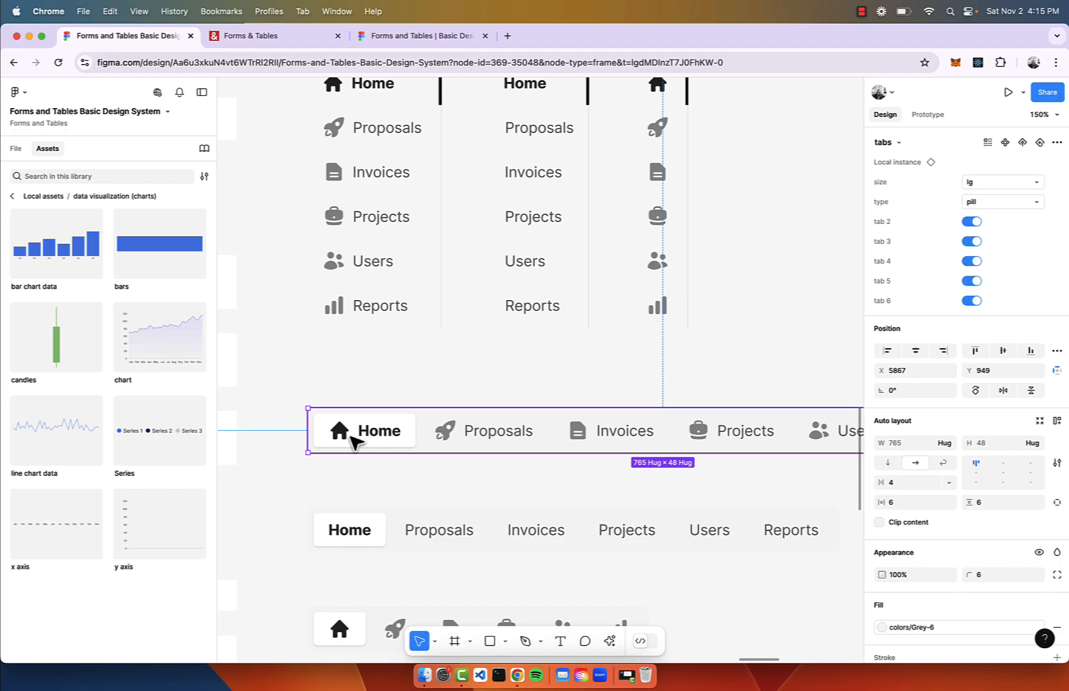
scroll(526, 436, down, 3)
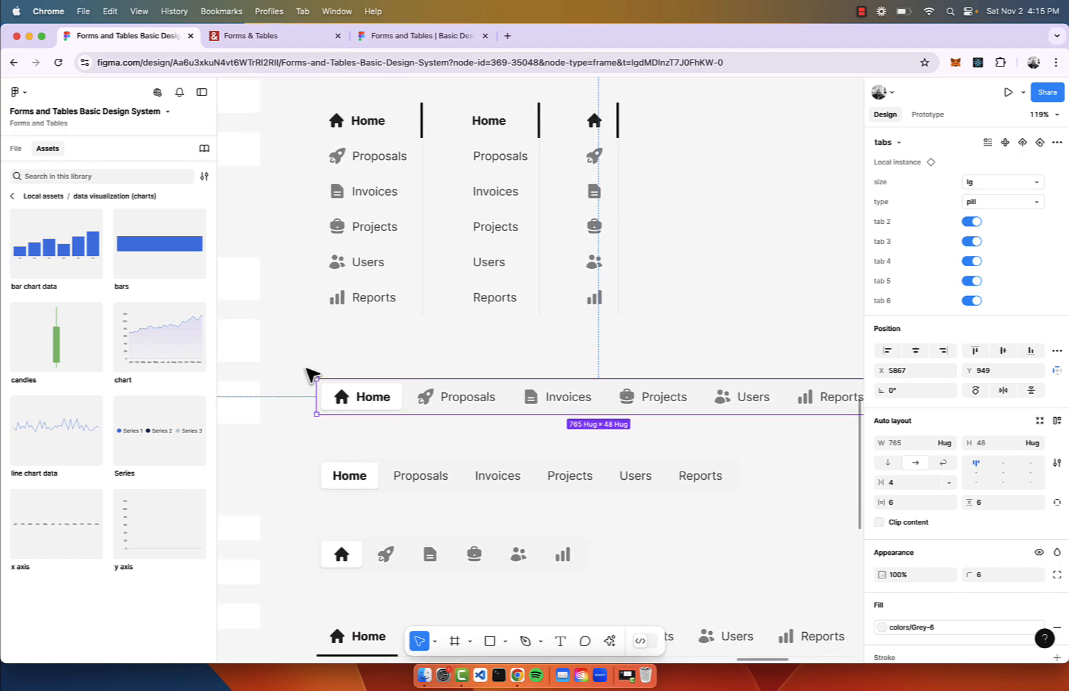
scroll(800, 426, right, 1)
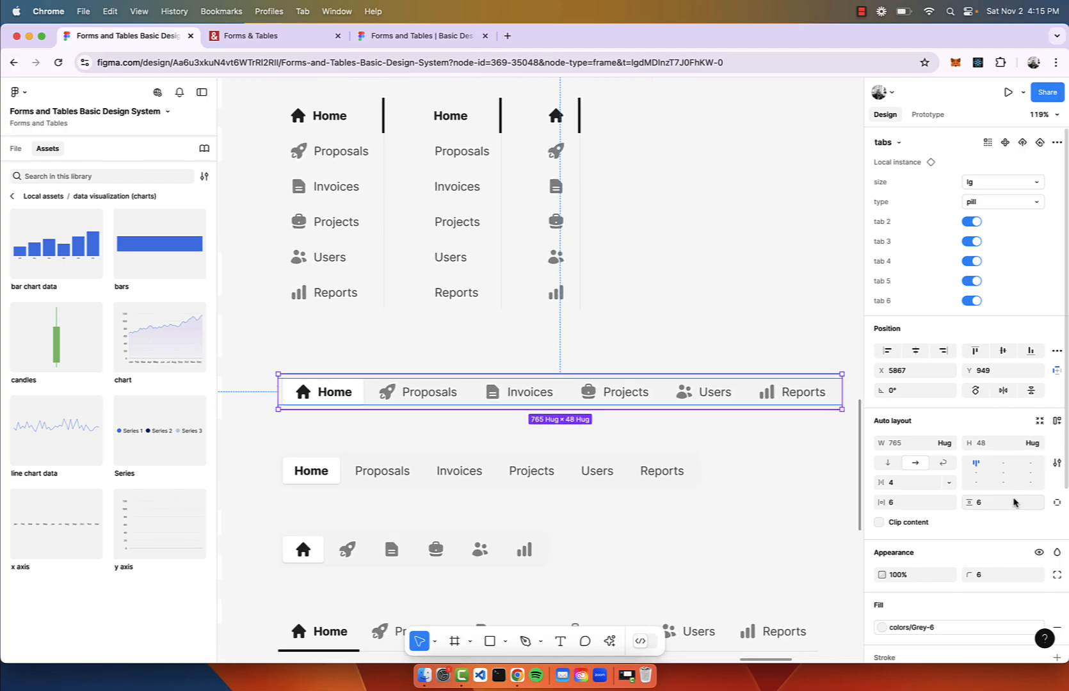
scroll(354, 353, up, 5)
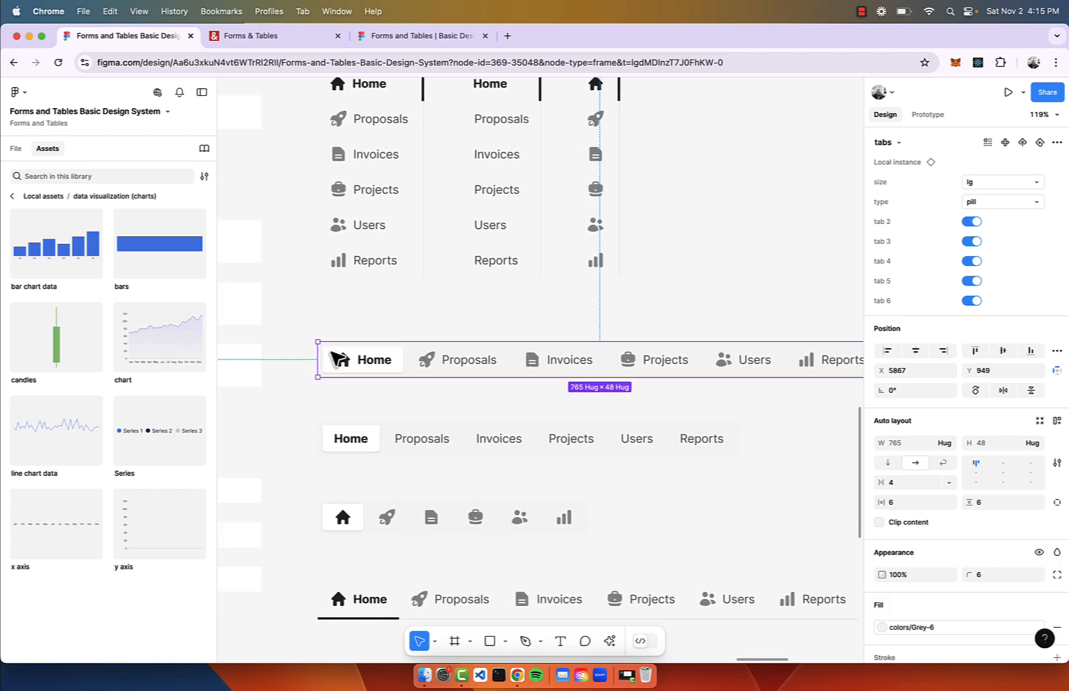
click(466, 357)
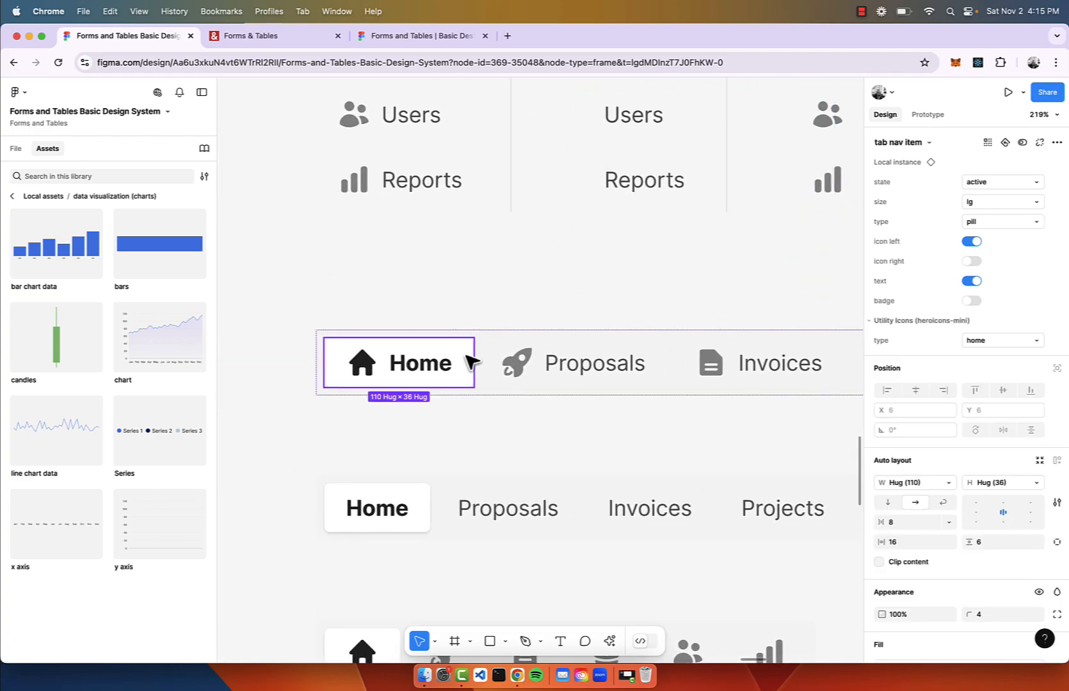
click(393, 286)
scroll(377, 381, down, 5)
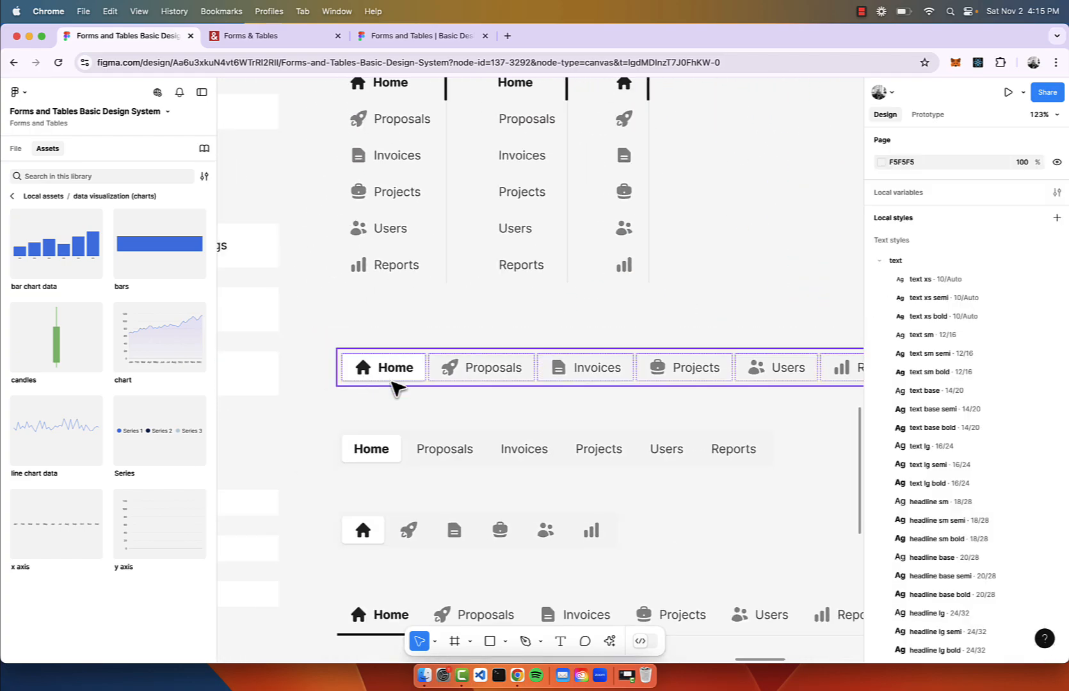
- Try the active and hover states on the Proposals item of the lg pill tabs and return it to default
double_click(487, 378)
click(1027, 185)
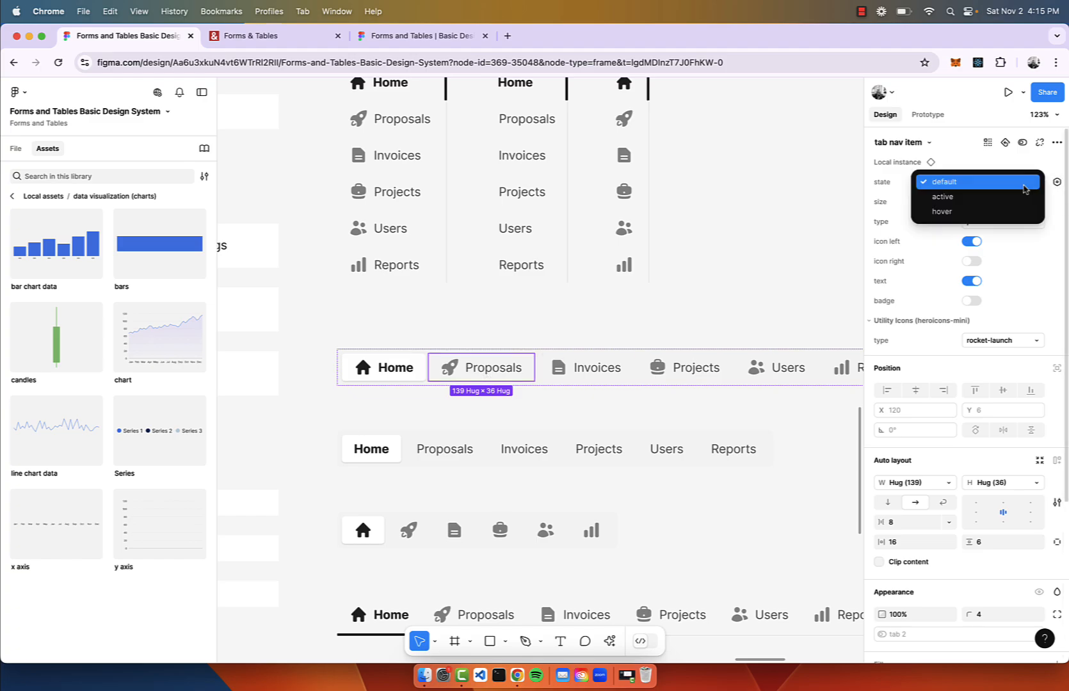
click(1019, 196)
click(1018, 184)
click(1014, 197)
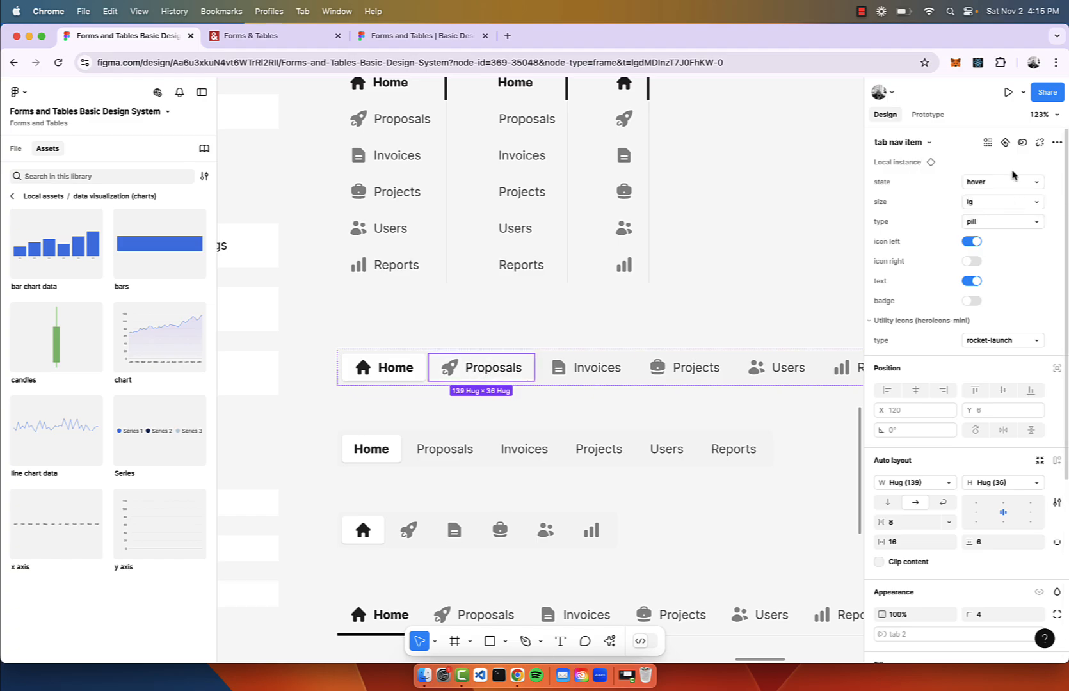
click(1011, 181)
click(1005, 153)
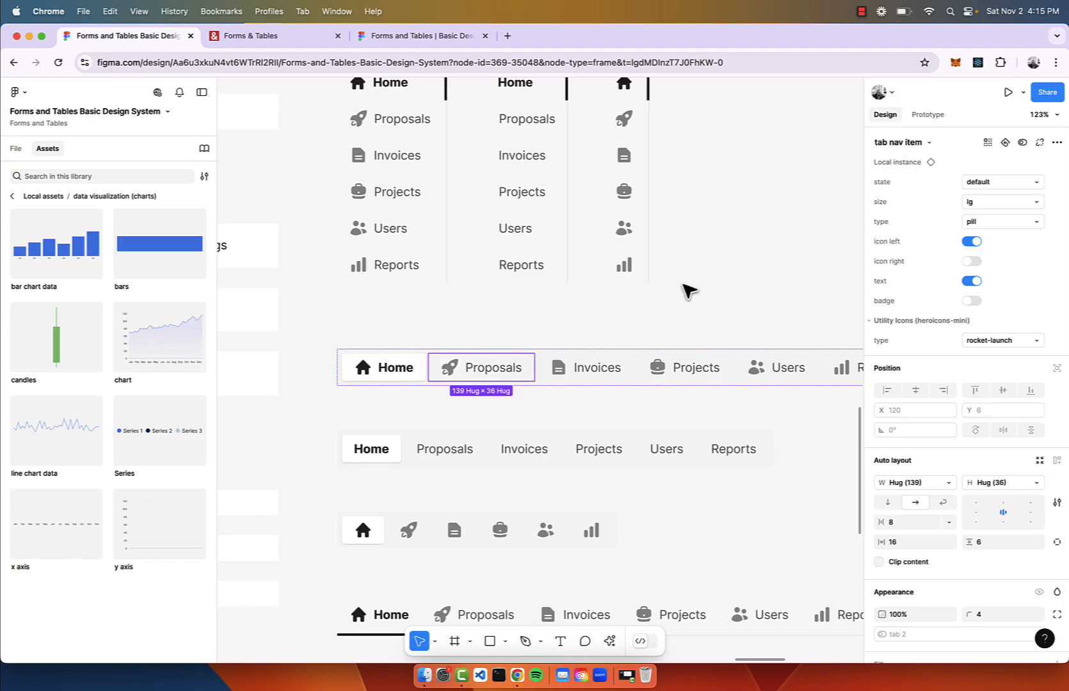
click(735, 242)
- Look over the navigation page's component sets for tabs, horizontal and vertical navs, and their individual nav items
scroll(735, 242, down, 6)
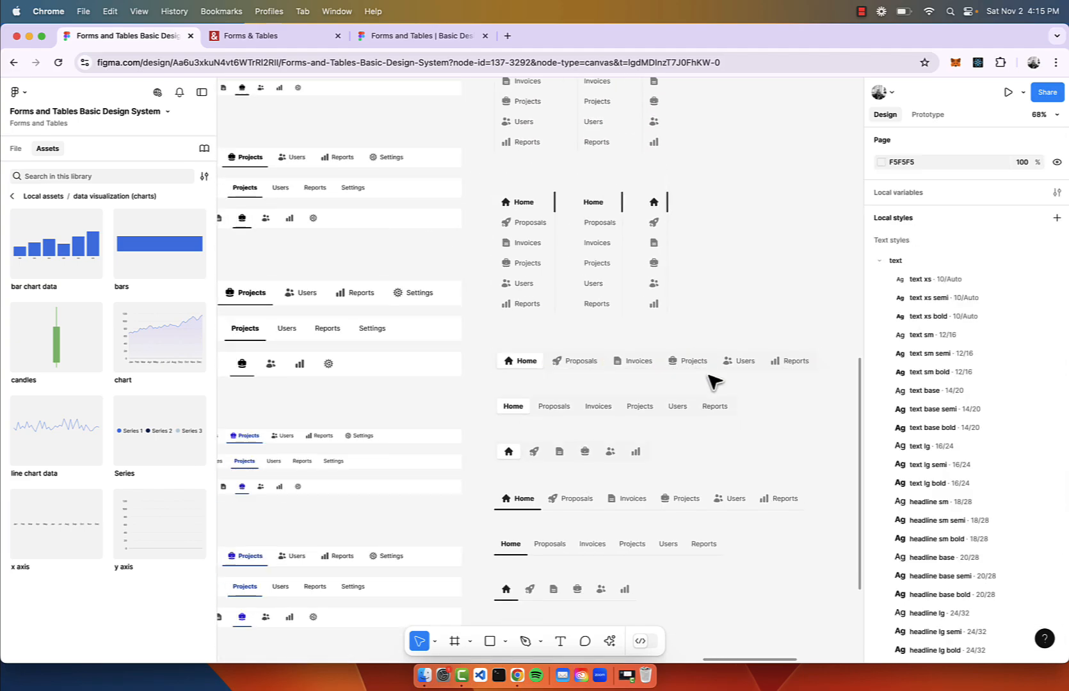
scroll(661, 329, down, 5)
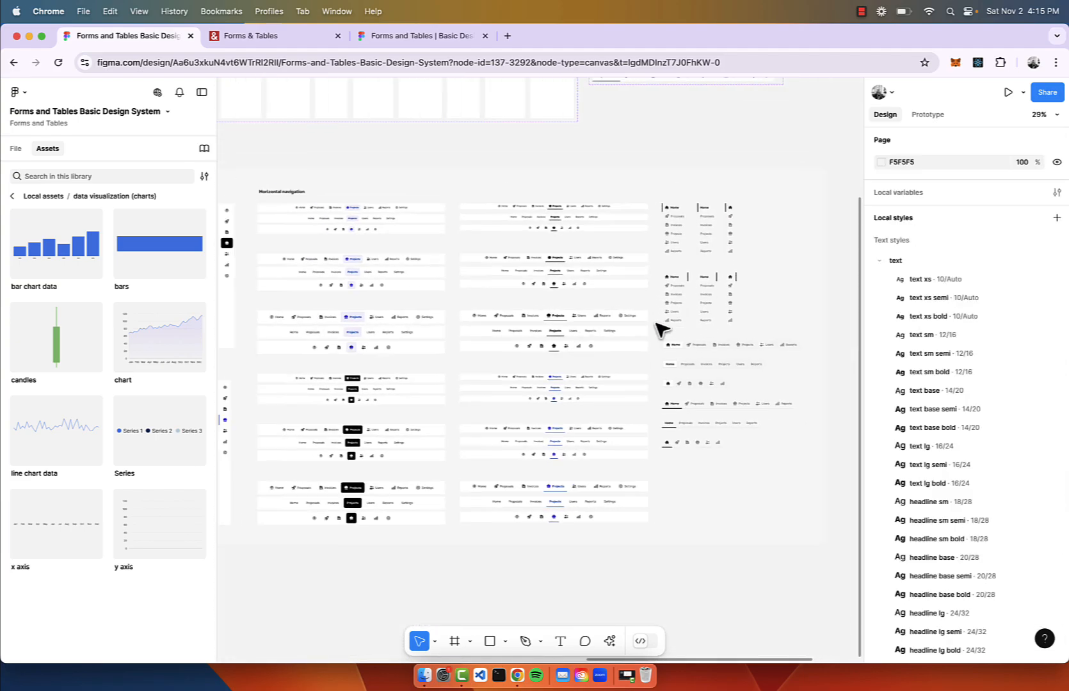
scroll(661, 329, down, 4)
scroll(661, 329, up, 3)
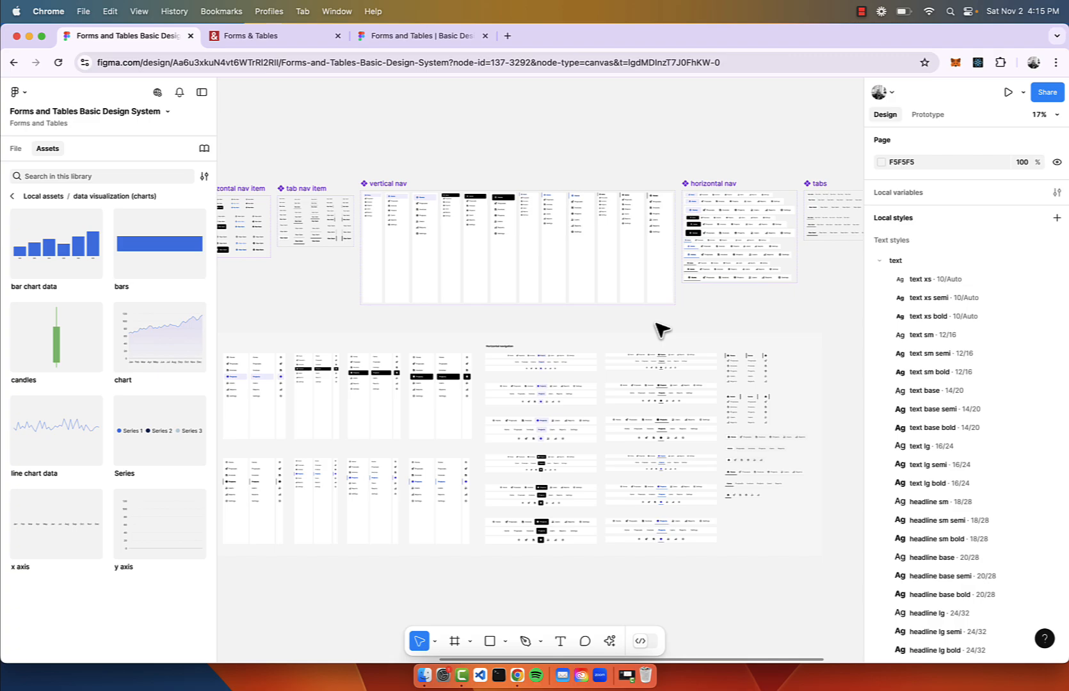
scroll(756, 248, right, 2)
scroll(756, 248, up, 4)
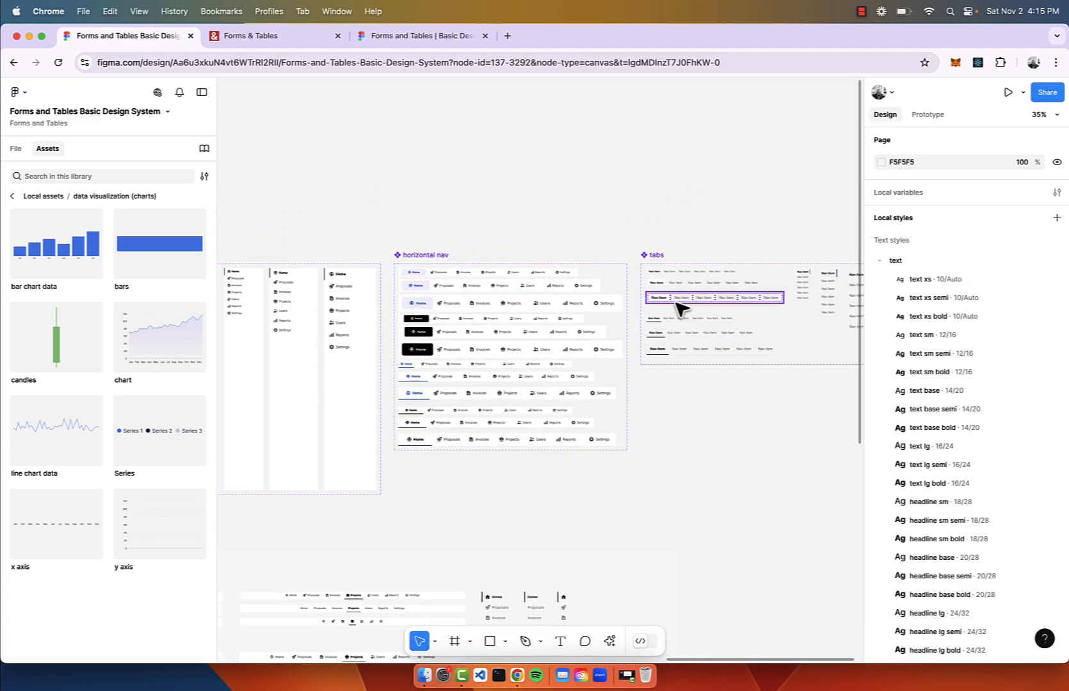
scroll(680, 308, left, 6)
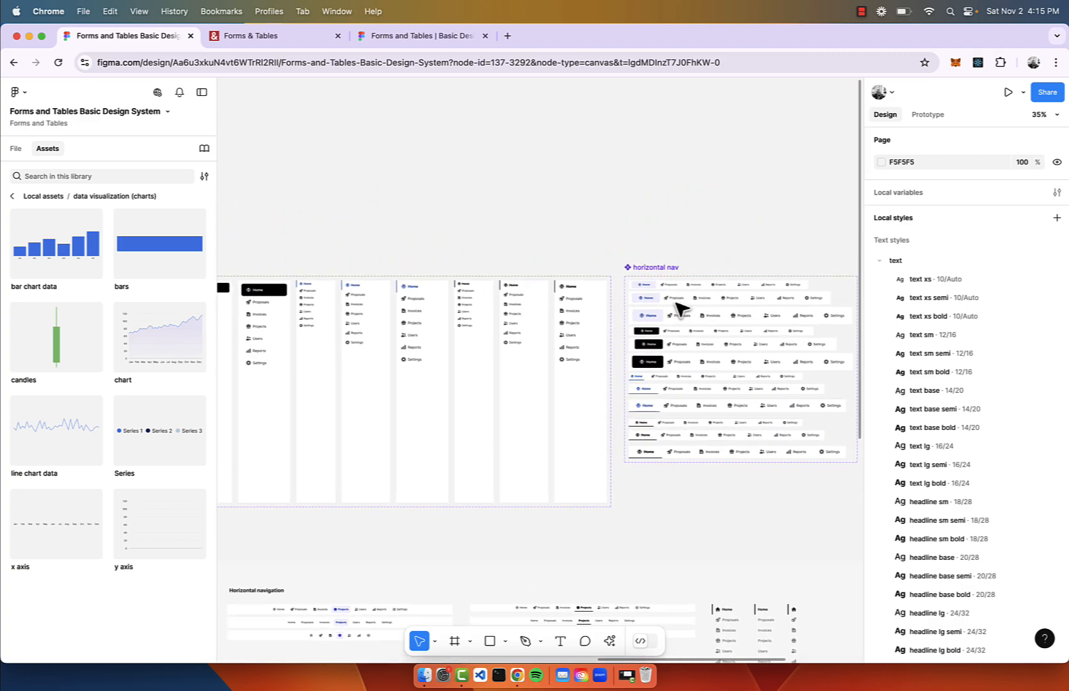
scroll(680, 309, left, 3)
scroll(681, 308, down, 1)
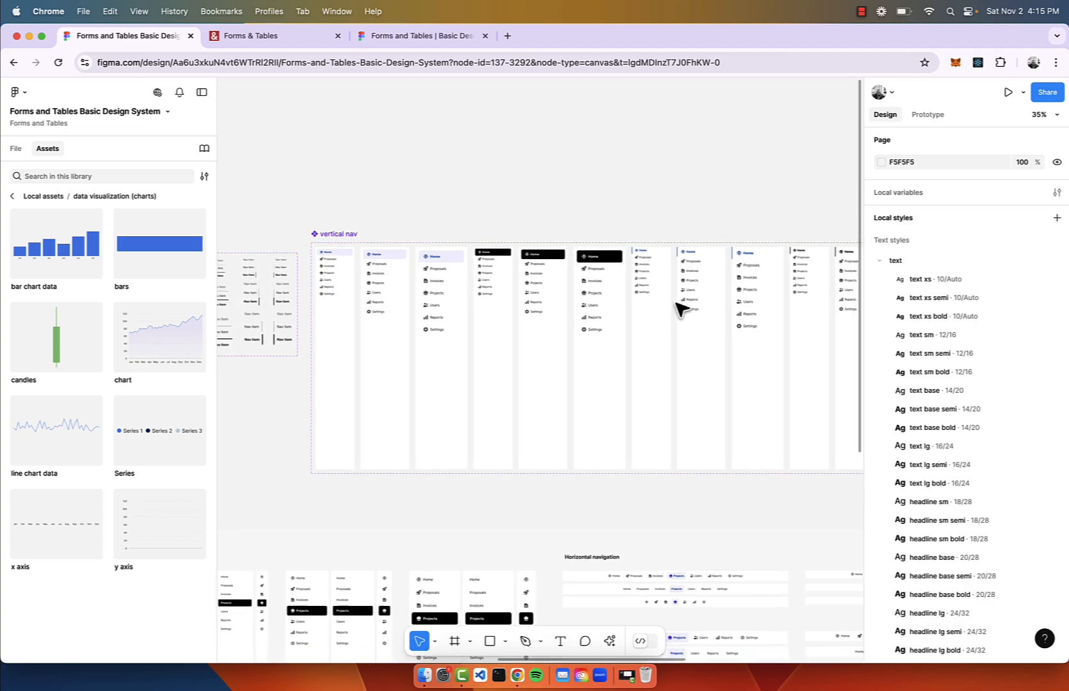
scroll(446, 316, left, 5)
scroll(304, 300, down, 1)
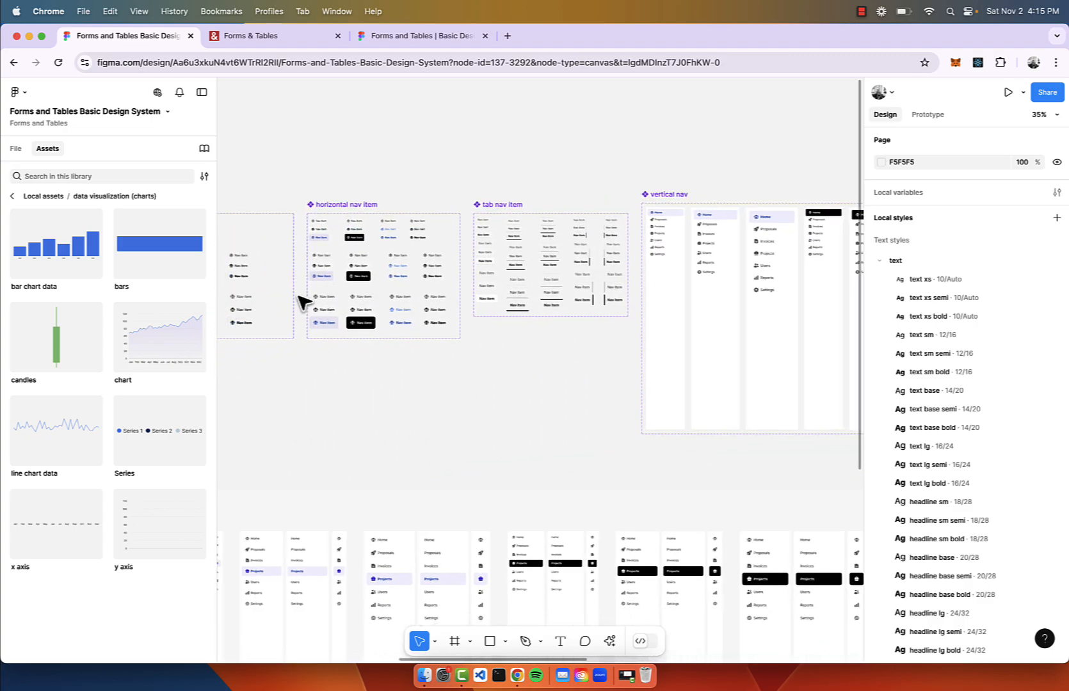
scroll(303, 301, left, 3)
scroll(303, 301, up, 1)
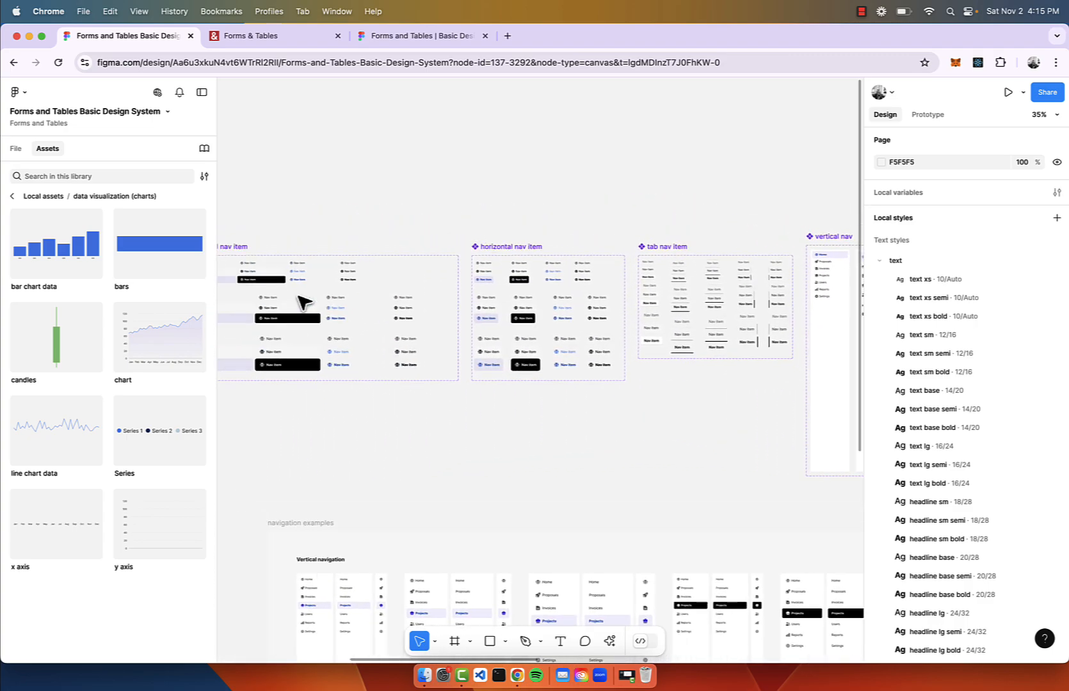
scroll(303, 301, left, 4)
scroll(303, 300, up, 2)
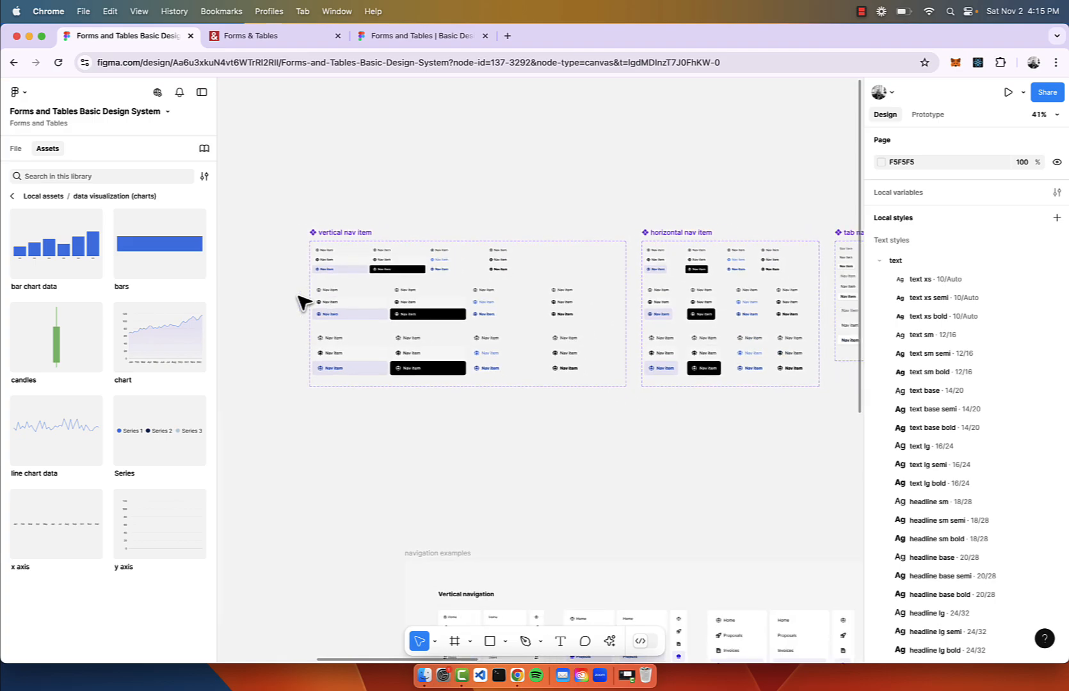
- Open the forms page and view its input, date picker and selection group components
click(14, 148)
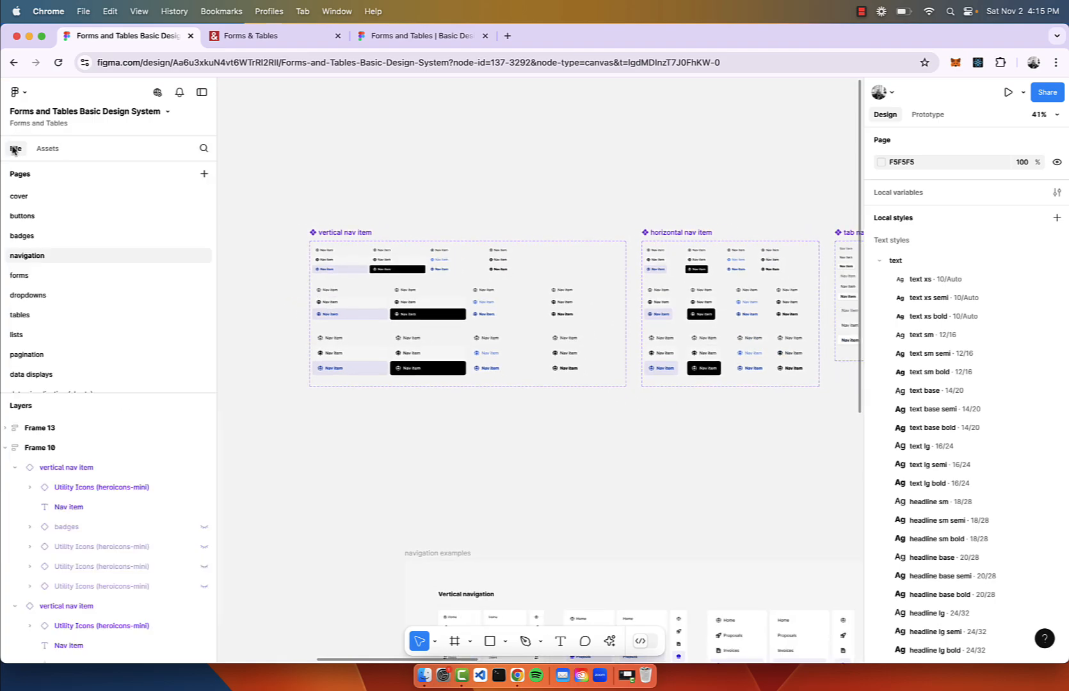
click(36, 275)
scroll(514, 282, down, 5)
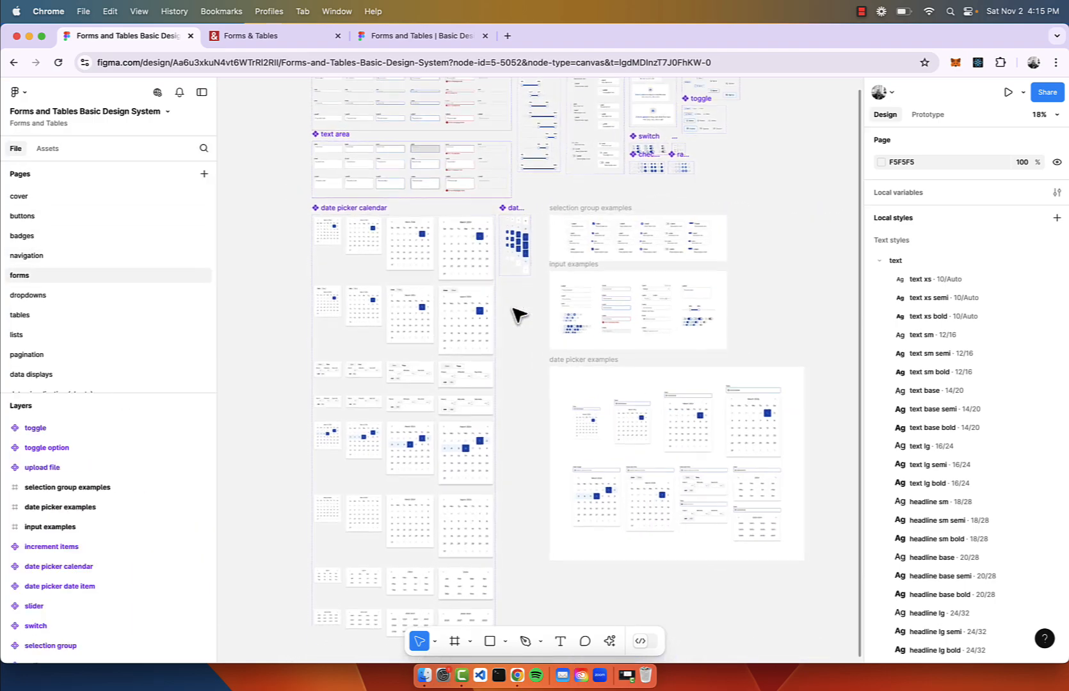